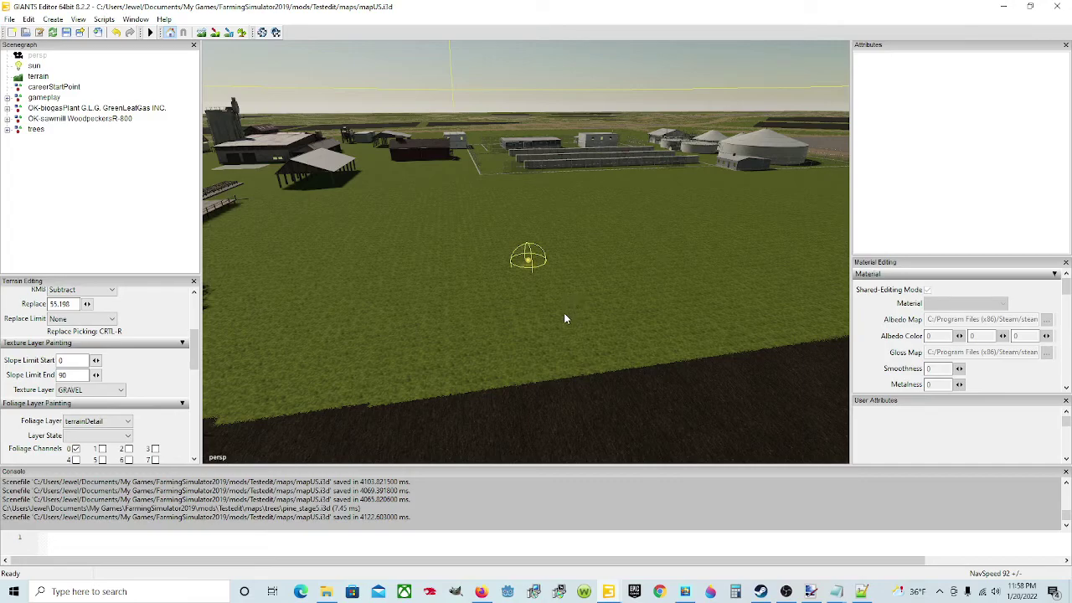
# Inspect where careerStartPoint, the gameplay group and its storePlace1Start child sit on the map
pyautogui.moveTo(516, 327); pyautogui.dragTo(558, 316, button='middle')
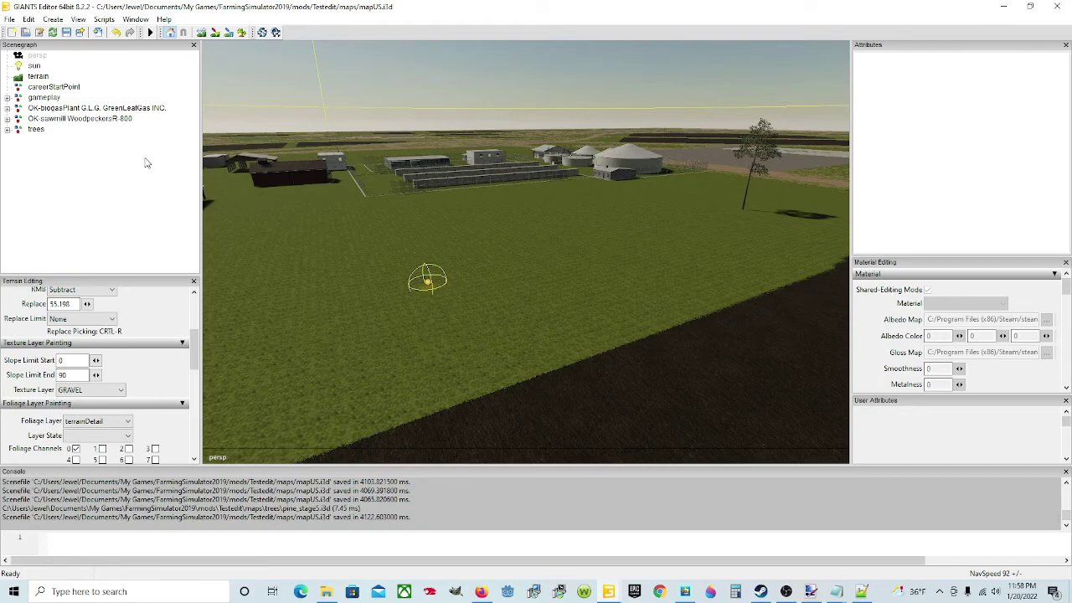
pyautogui.click(69, 89)
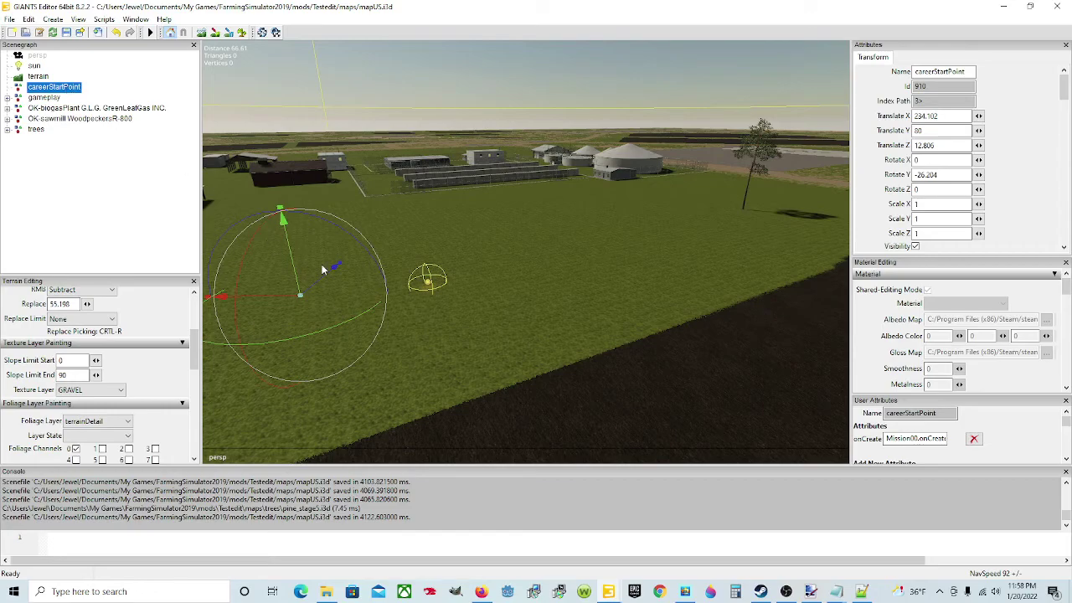
pyautogui.keyDown('alt'); pyautogui.moveTo(622, 287); pyautogui.dragTo(592, 295); pyautogui.keyUp('alt')
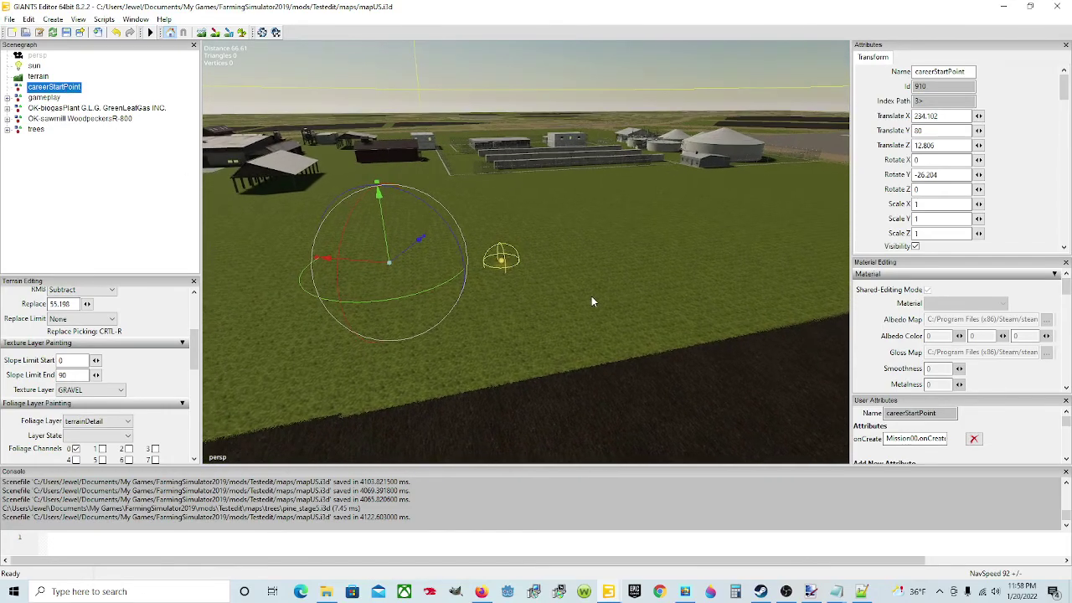
pyautogui.click(54, 98)
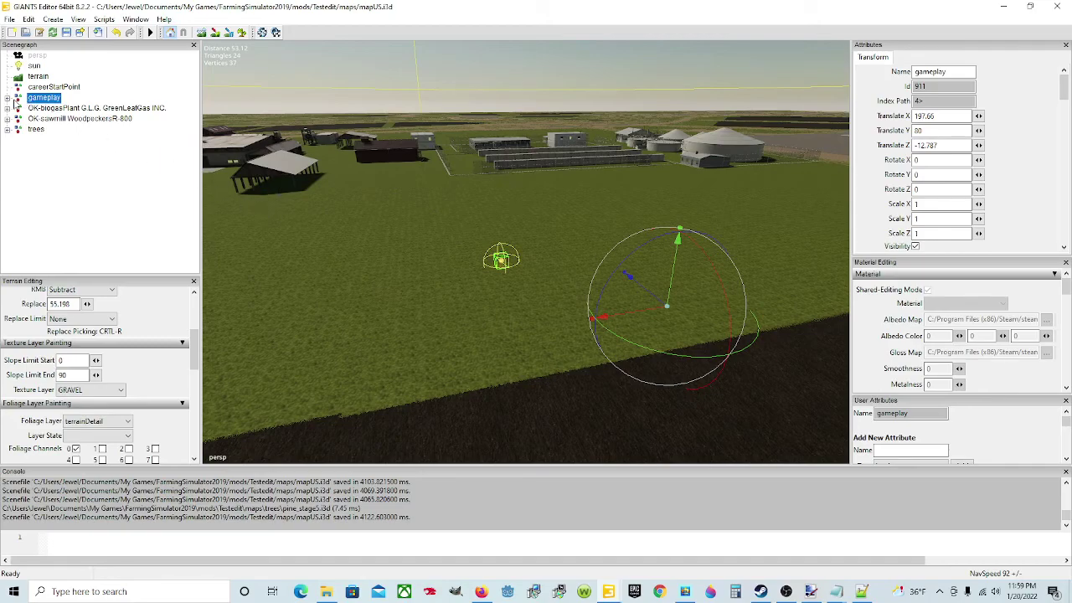
pyautogui.click(7, 98)
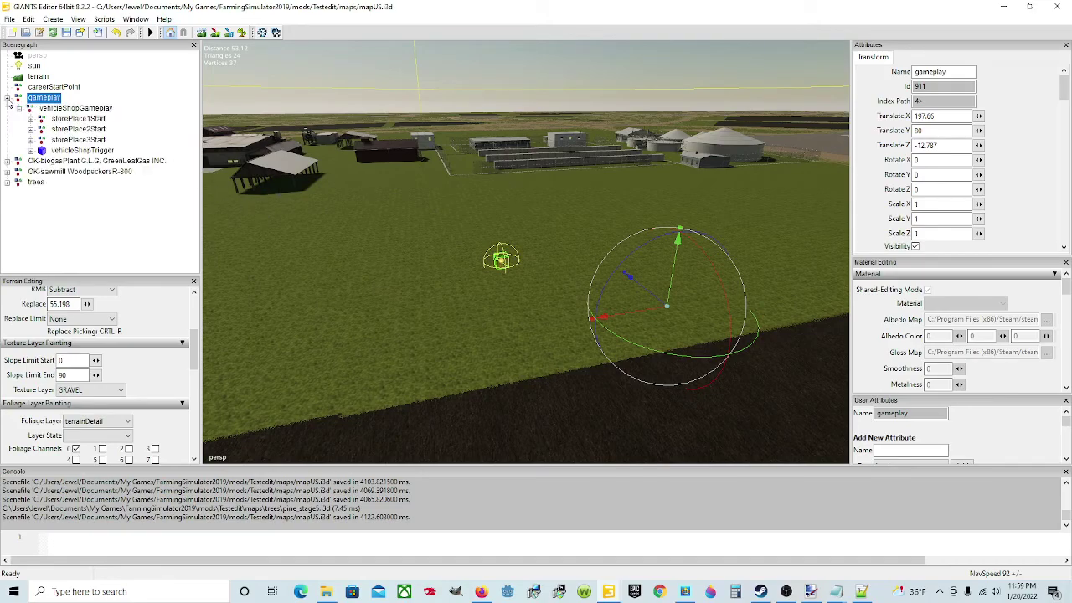
pyautogui.click(80, 119)
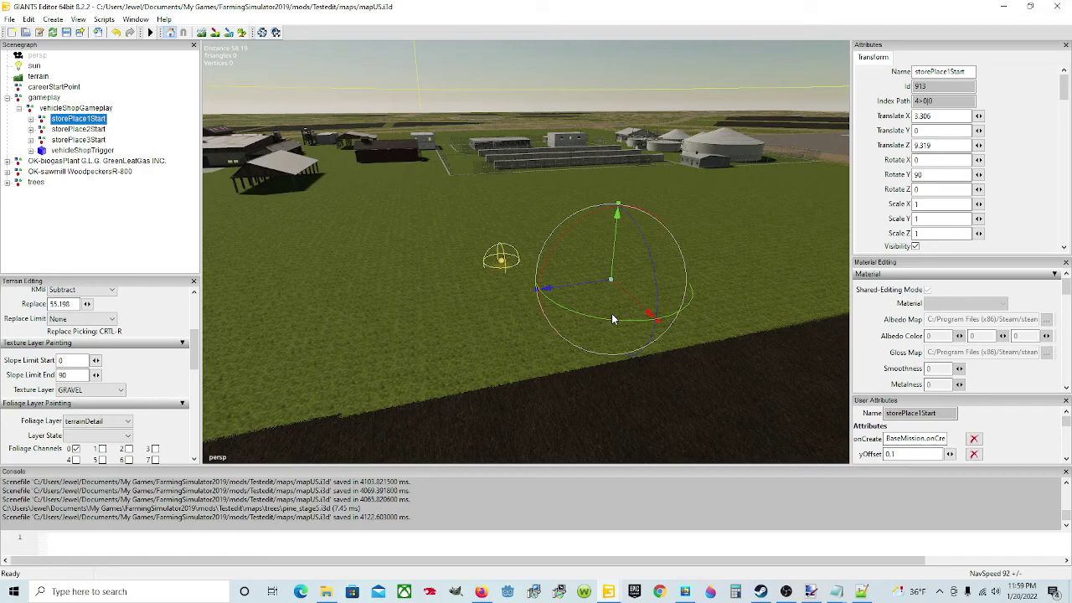
pyautogui.keyDown('alt'); pyautogui.moveTo(499, 380); pyautogui.dragTo(476, 329); pyautogui.keyUp('alt')
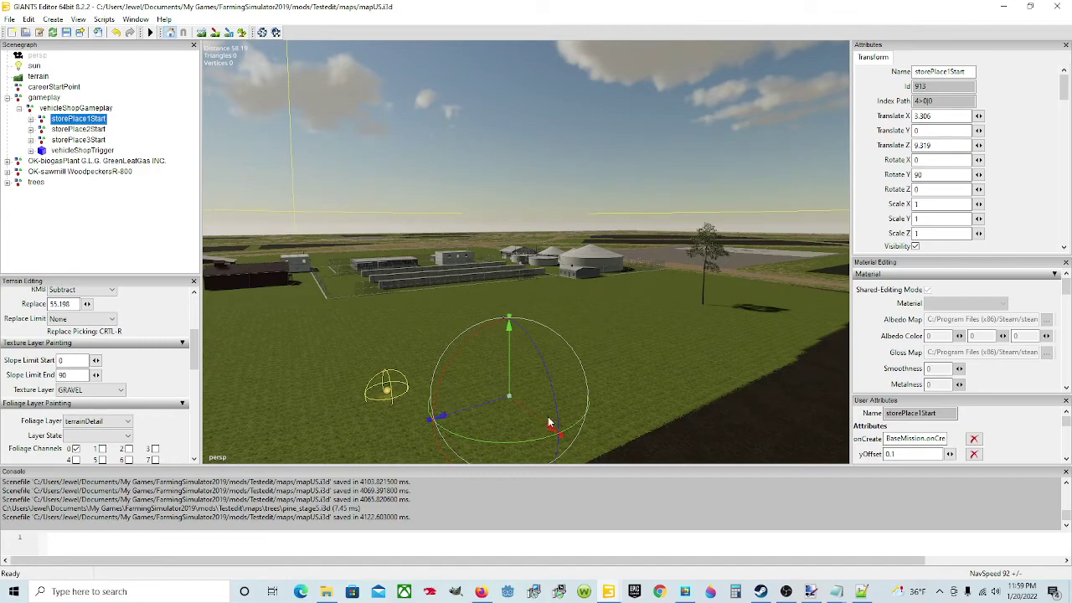
pyautogui.moveTo(692, 364); pyautogui.dragTo(617, 386, button='right')
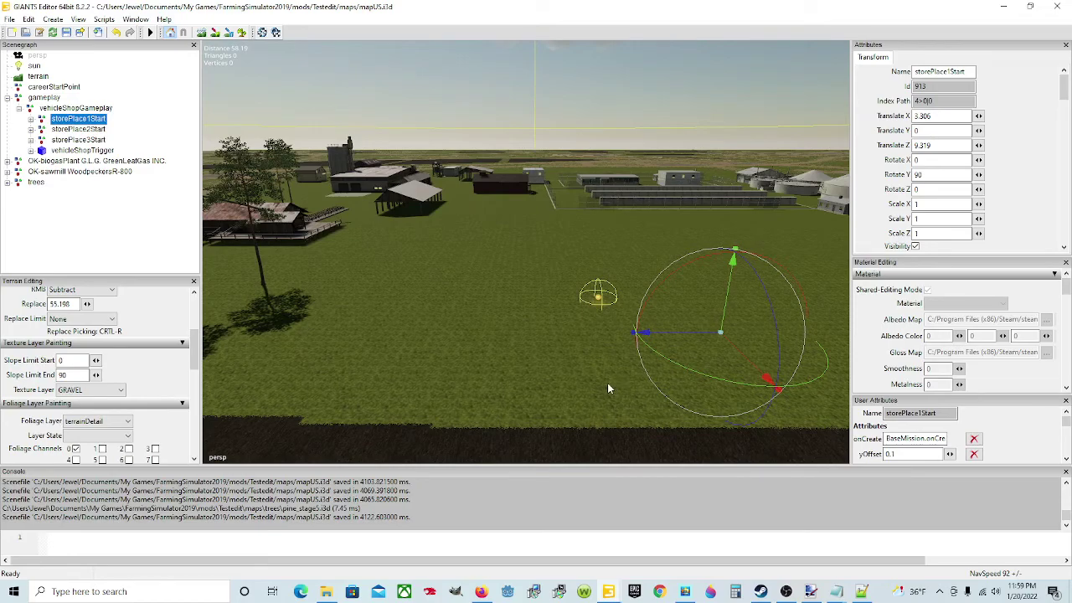
pyautogui.moveTo(615, 395); pyautogui.dragTo(673, 391, button='right')
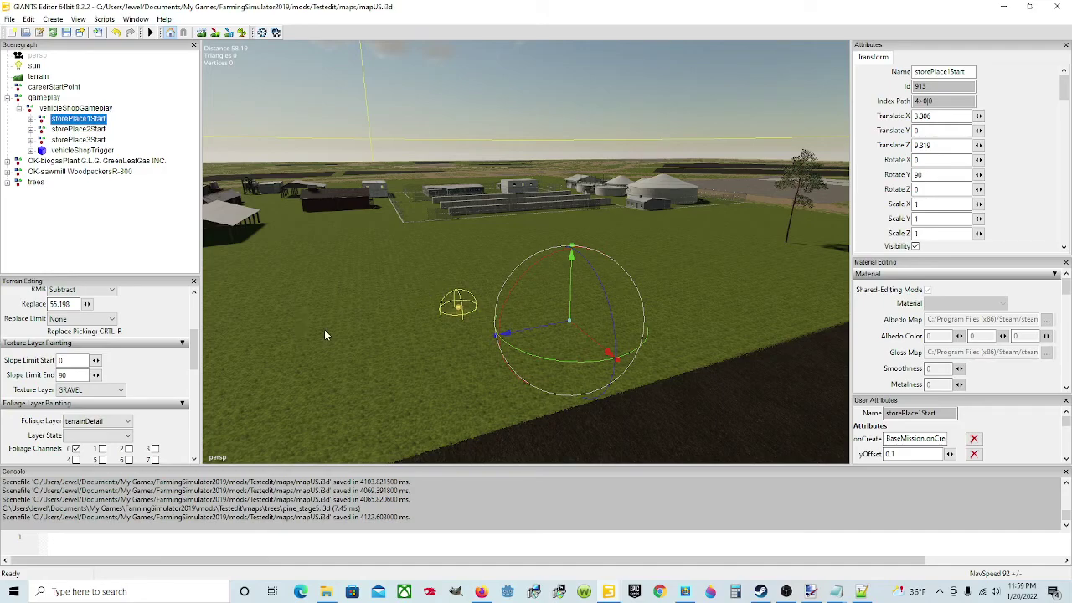
pyautogui.moveTo(472, 379); pyautogui.dragTo(391, 300, button='right')
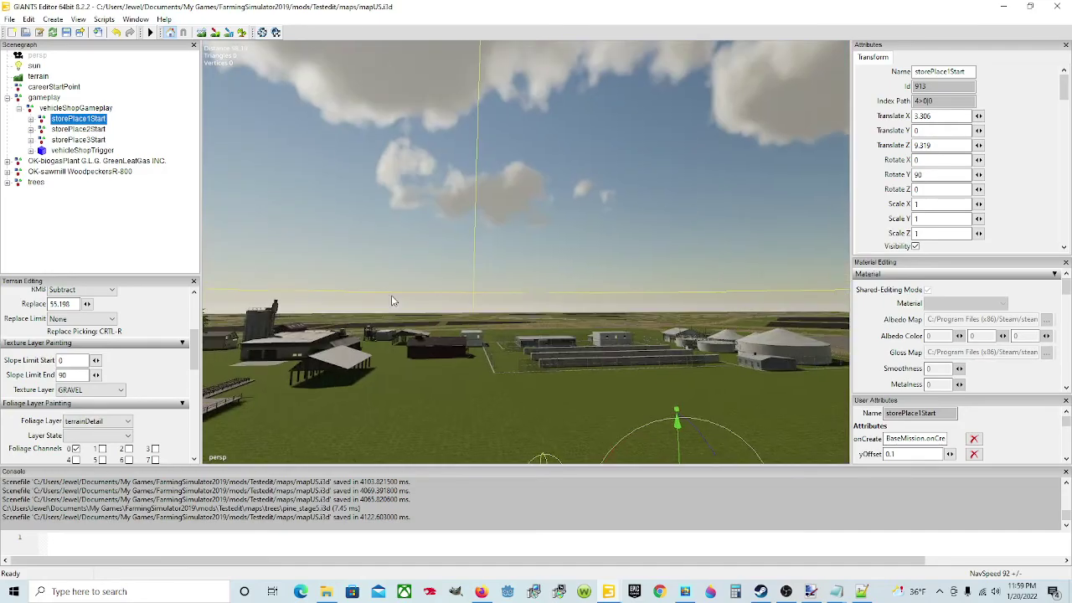
# Survey the fields, dirt roads and sawmill area around storePlace1Start
pyautogui.scroll(3, 390, 312)
pyautogui.scroll(5, 406, 309)
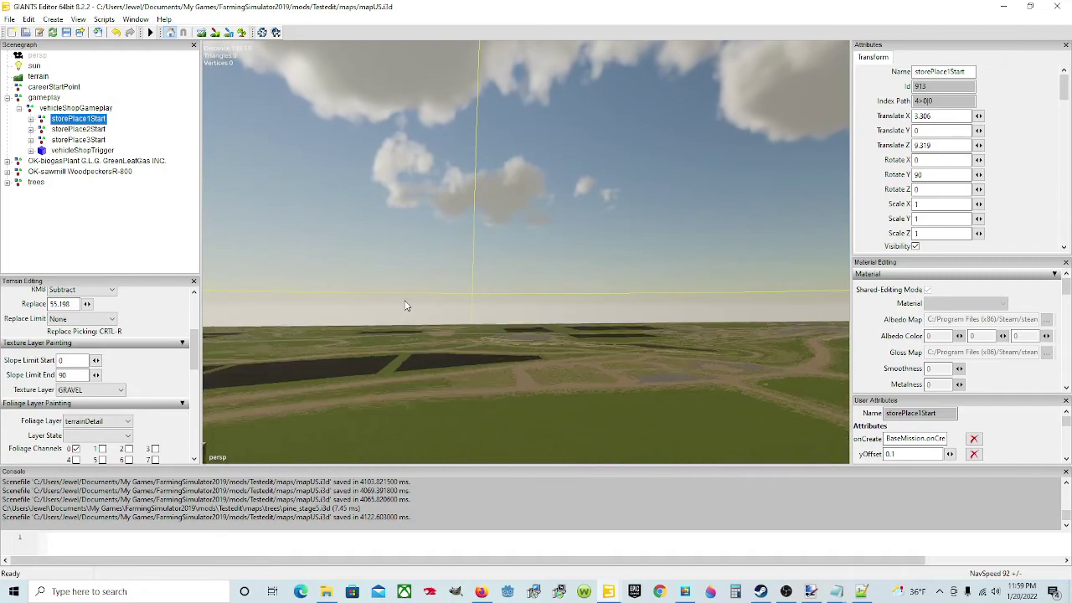
pyautogui.scroll(6, 415, 318)
pyautogui.keyDown('alt'); pyautogui.moveTo(459, 357); pyautogui.dragTo(873, 368); pyautogui.keyUp('alt')
pyautogui.scroll(3, 494, 387)
pyautogui.scroll(4, 486, 385)
pyautogui.scroll(6, 477, 409)
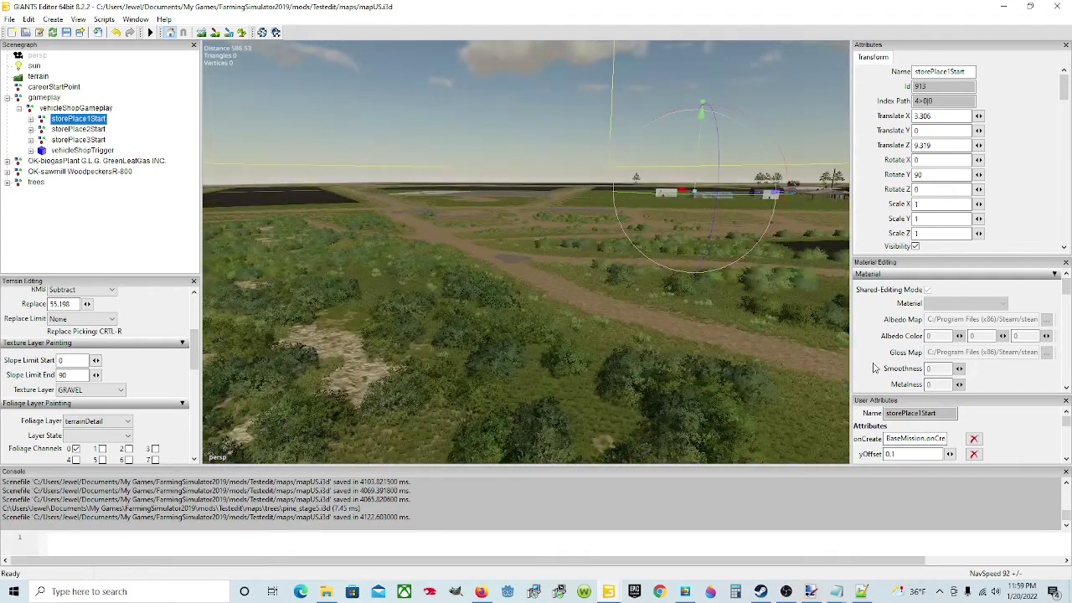
pyautogui.moveTo(874, 366); pyautogui.dragTo(538, 385, button='right')
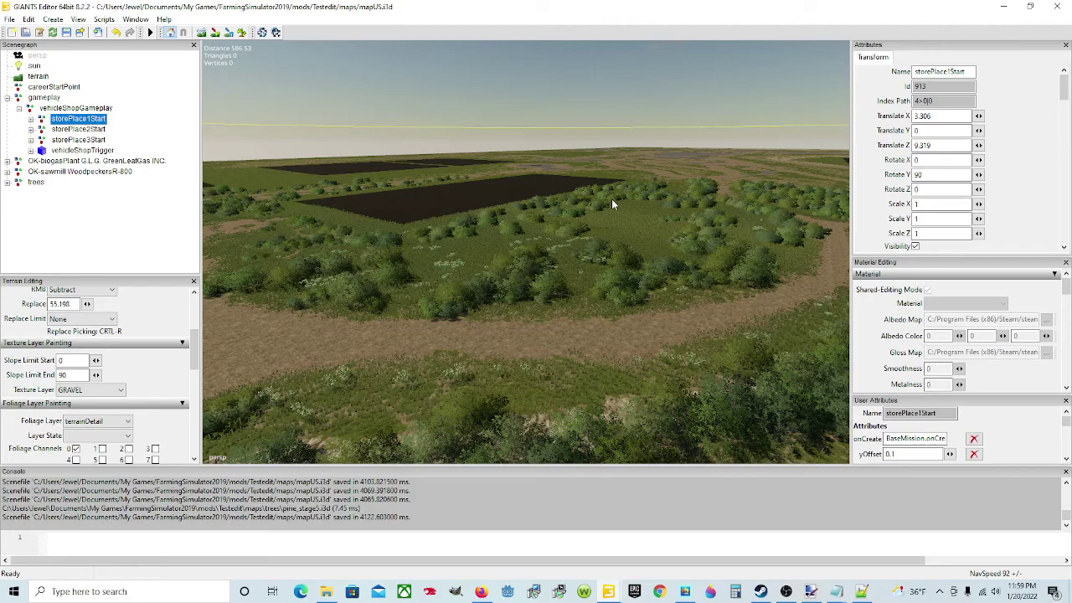
pyautogui.moveTo(502, 318); pyautogui.dragTo(702, 279, button='right')
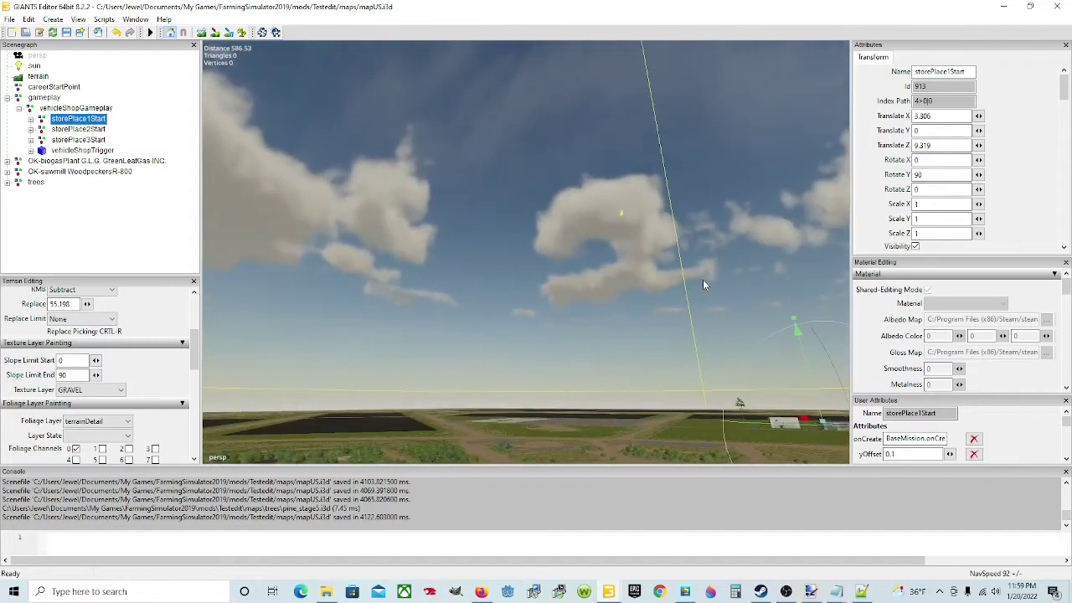
pyautogui.keyDown('alt'); pyautogui.moveTo(528, 335); pyautogui.dragTo(605, 443); pyautogui.keyUp('alt')
pyautogui.scroll(8, 606, 380)
pyautogui.scroll(5, 579, 390)
pyautogui.scroll(8, 513, 423)
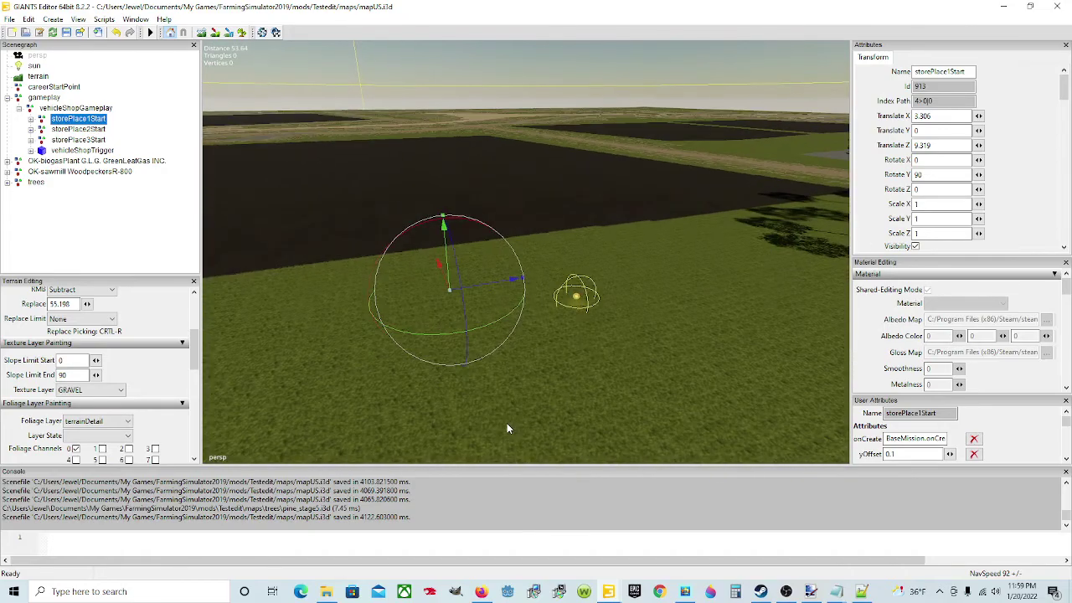
pyautogui.scroll(4, 507, 426)
pyautogui.scroll(-3, 507, 410)
pyautogui.keyDown('alt'); pyautogui.moveTo(507, 384); pyautogui.dragTo(704, 313); pyautogui.keyUp('alt')
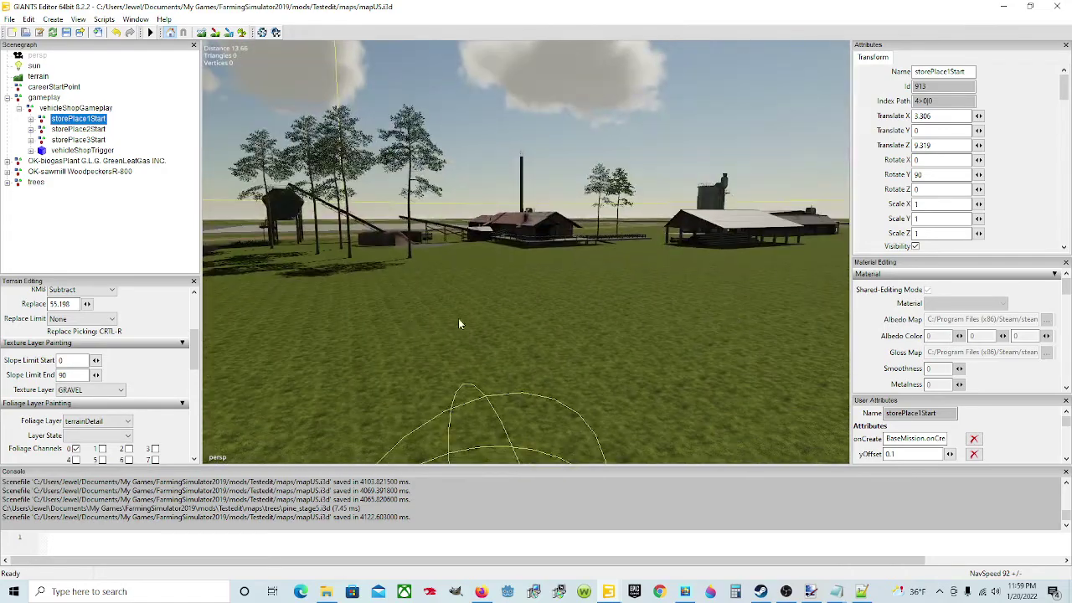
pyautogui.keyDown('alt'); pyautogui.moveTo(458, 319); pyautogui.dragTo(447, 311); pyautogui.keyUp('alt')
pyautogui.keyDown('alt'); pyautogui.moveTo(513, 267); pyautogui.dragTo(494, 280); pyautogui.keyUp('alt')
pyautogui.scroll(5, 476, 300)
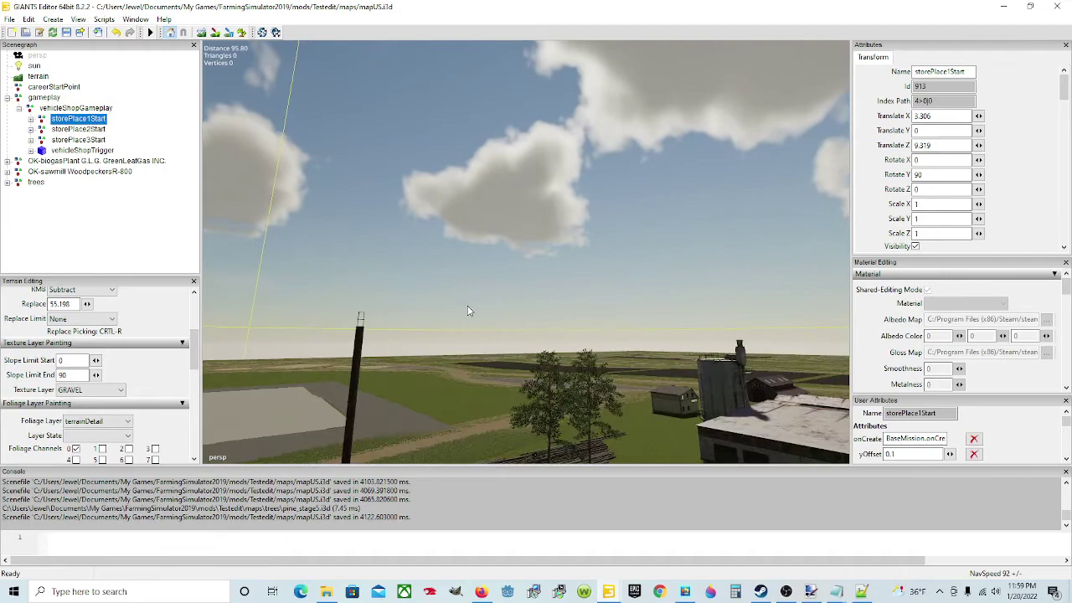
pyautogui.moveTo(469, 310); pyautogui.dragTo(401, 354, button='right')
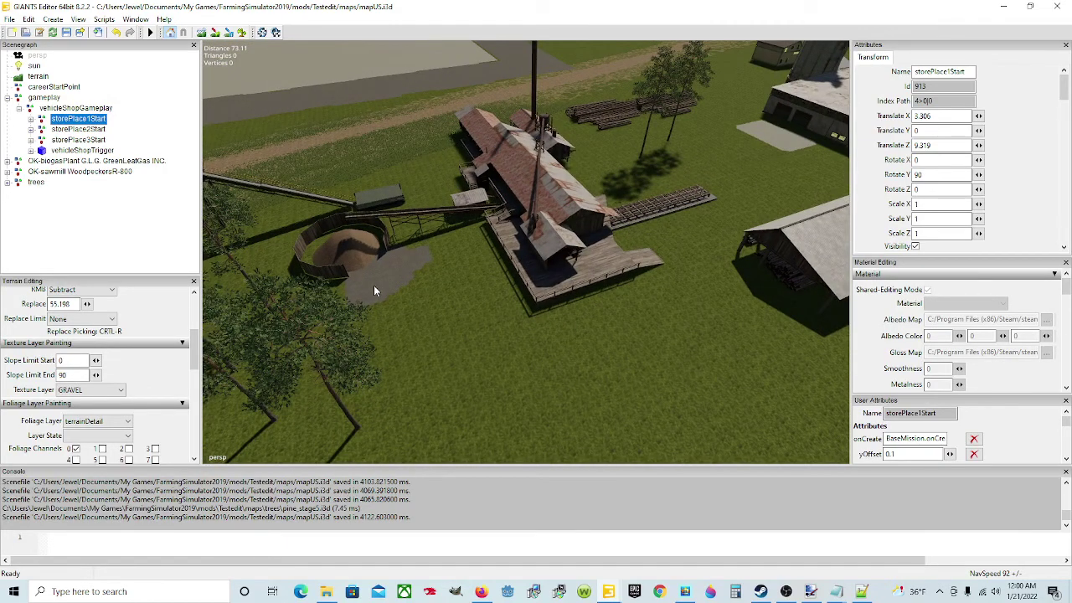
# Clear the selection and examine the sawmill, the biogas plant and the open grass between them
pyautogui.click(642, 327)
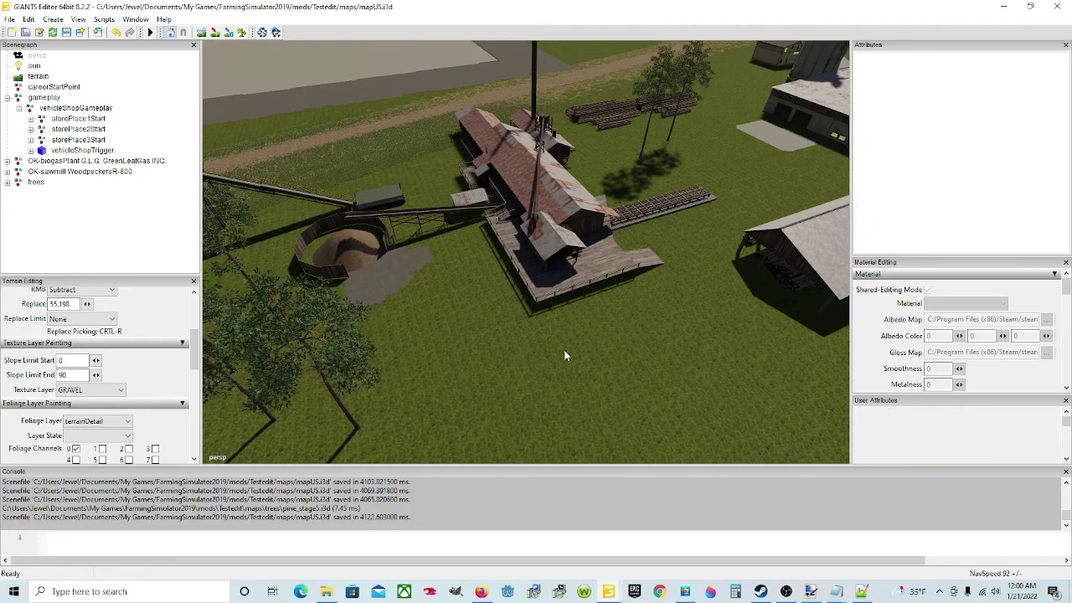
pyautogui.keyDown('alt'); pyautogui.moveTo(564, 355); pyautogui.dragTo(590, 279); pyautogui.keyUp('alt')
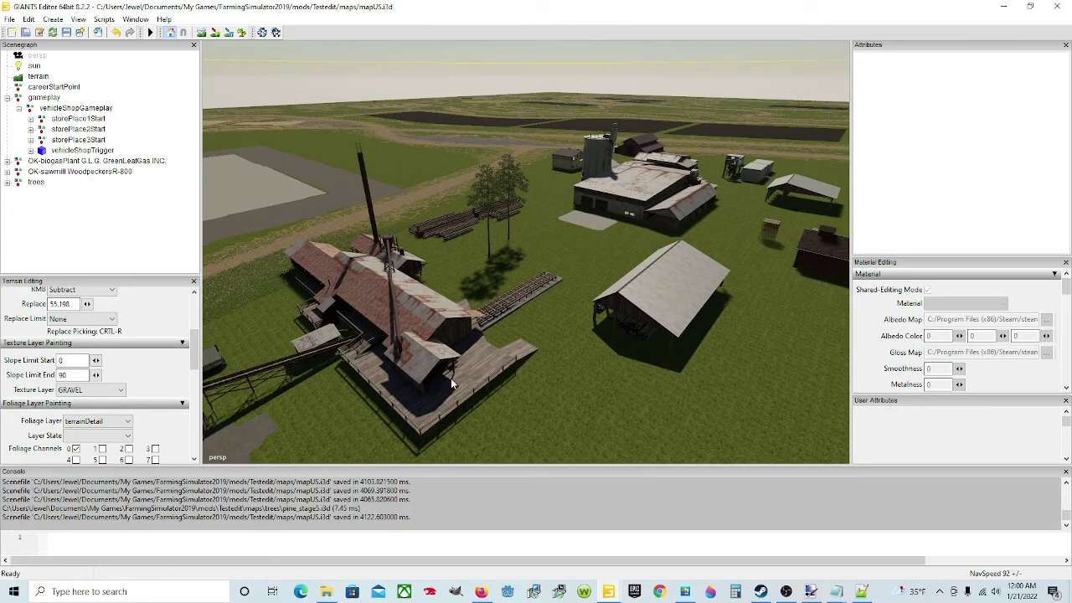
pyautogui.keyDown('alt'); pyautogui.moveTo(451, 383); pyautogui.dragTo(541, 380); pyautogui.keyUp('alt')
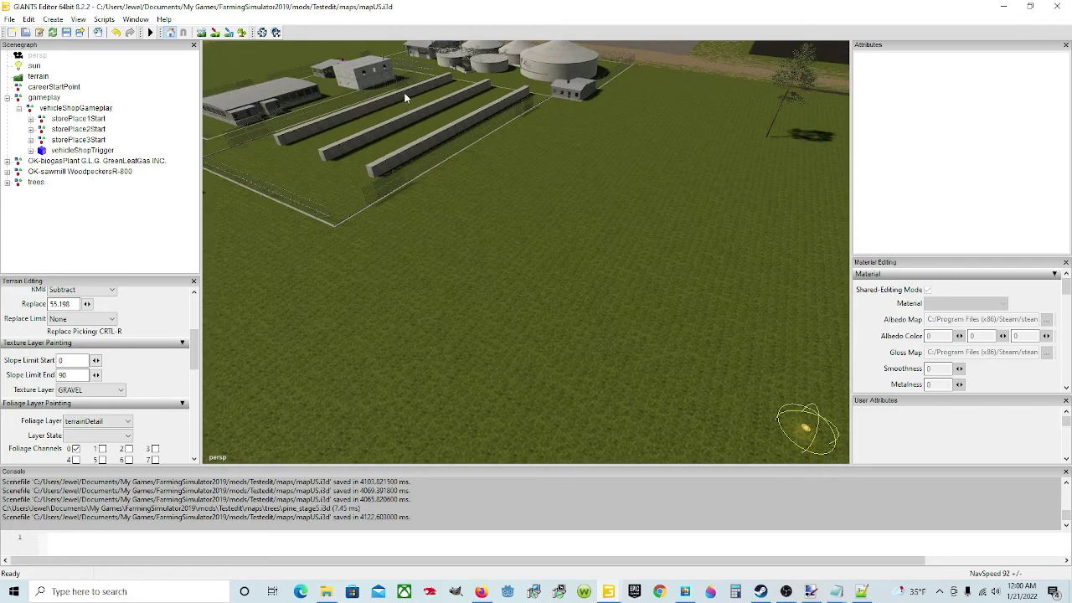
pyautogui.moveTo(405, 99); pyautogui.dragTo(481, 105, button='right')
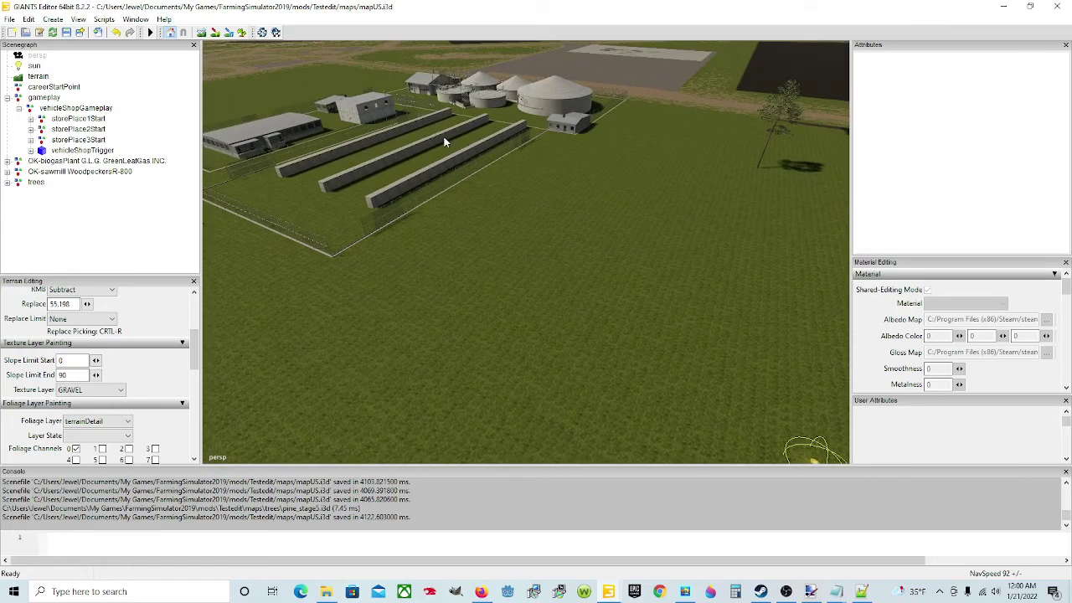
pyautogui.moveTo(367, 228); pyautogui.dragTo(384, 243, button='right')
pyautogui.press('d')
pyautogui.press('s')
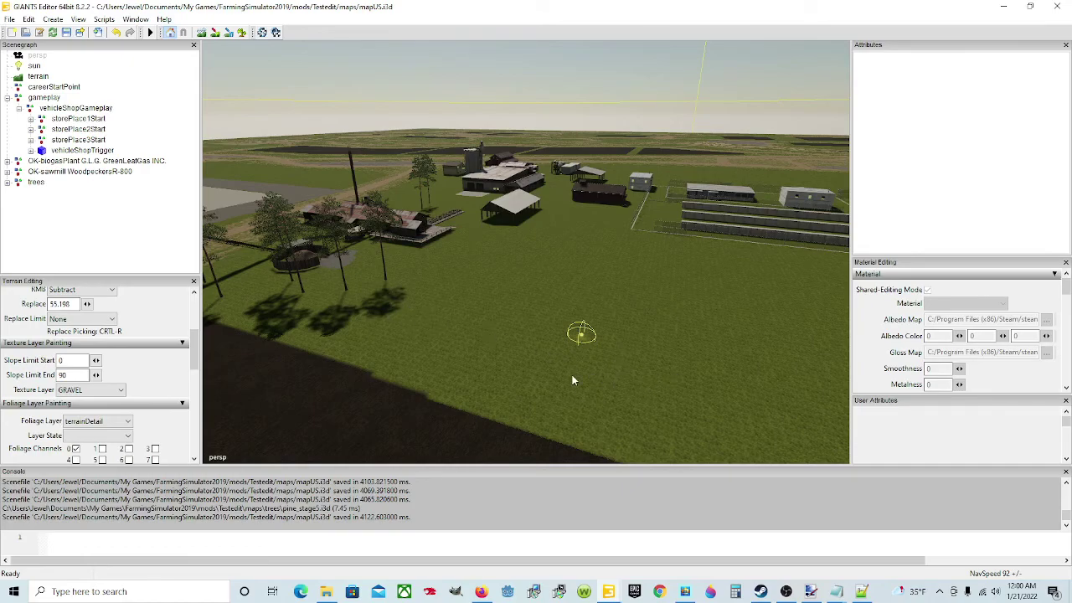
pyautogui.moveTo(573, 380); pyautogui.dragTo(649, 313, button='right')
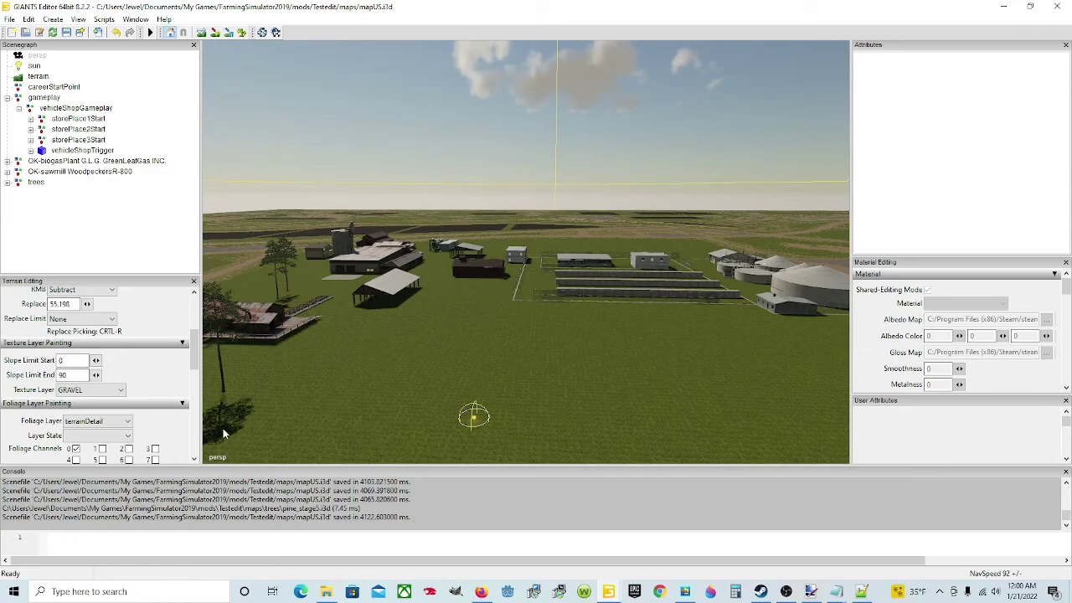
pyautogui.moveTo(433, 363); pyautogui.dragTo(472, 383, button='right')
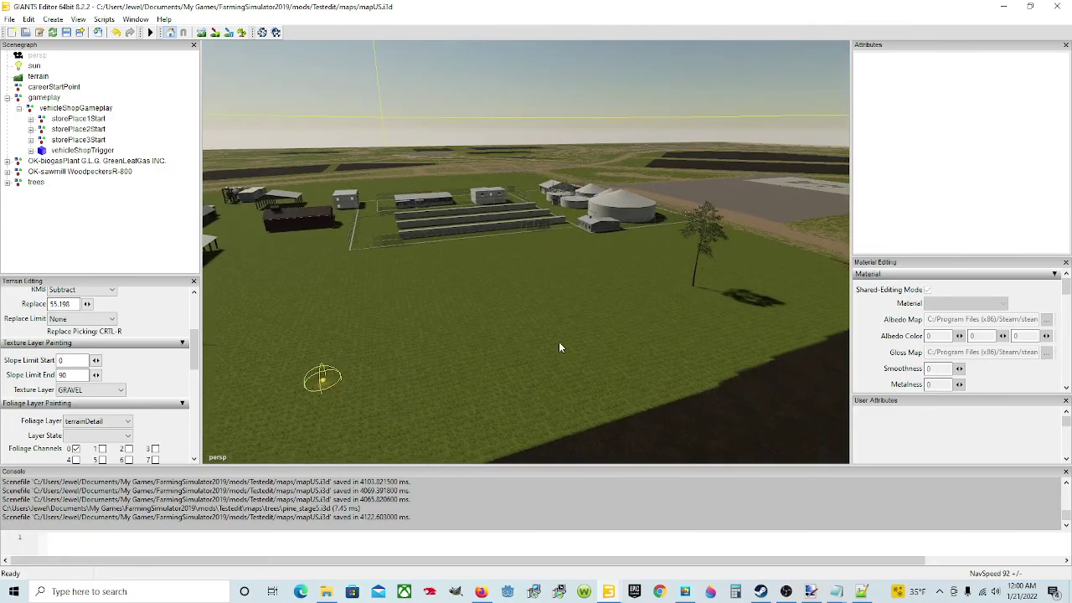
pyautogui.moveTo(560, 350); pyautogui.dragTo(446, 288, button='right')
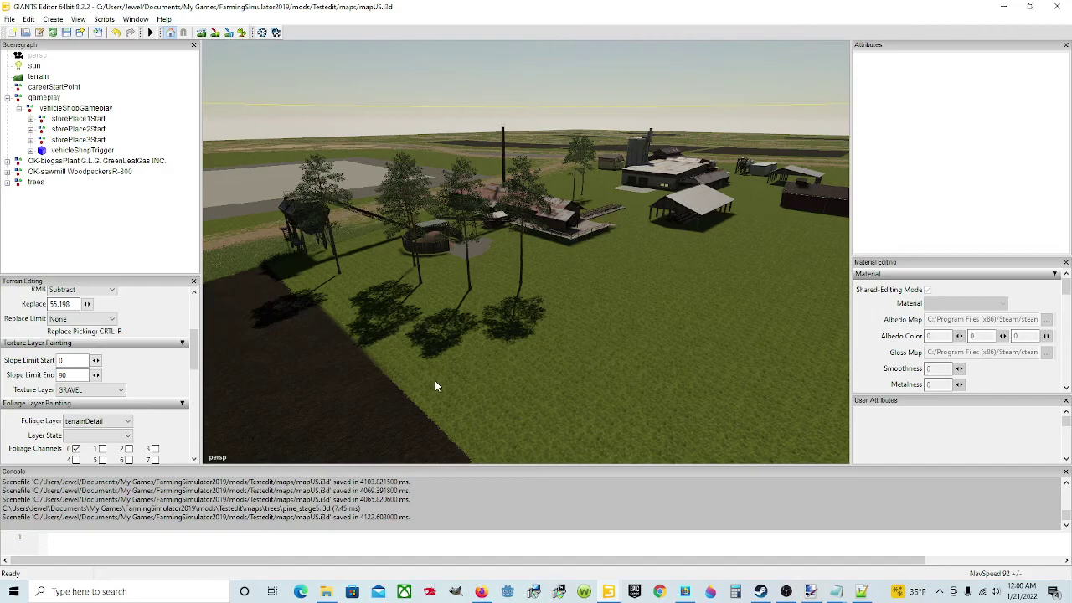
pyautogui.moveTo(490, 380); pyautogui.dragTo(569, 371, button='right')
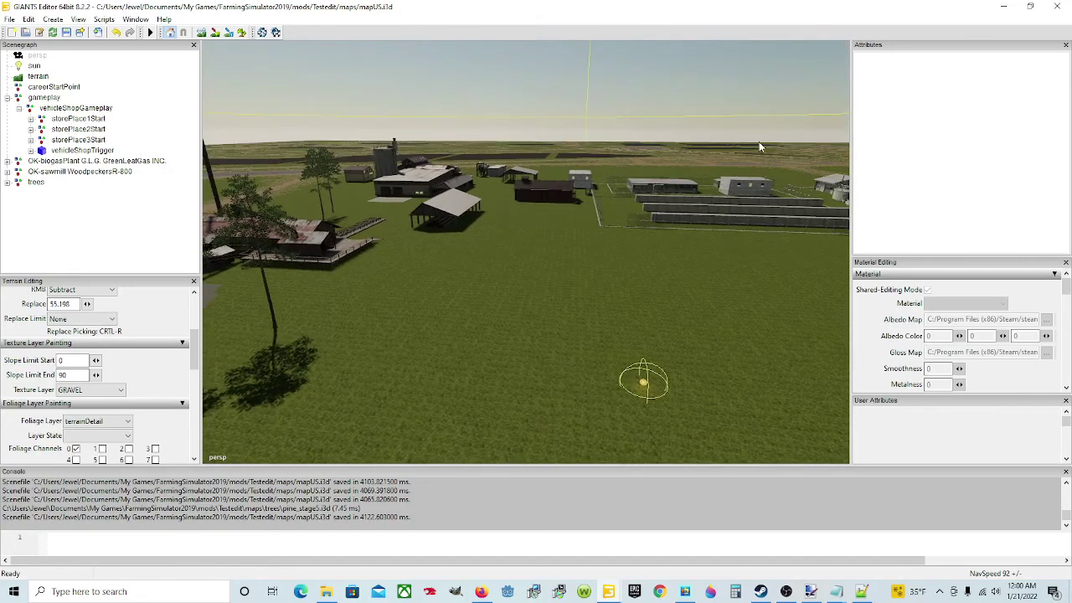
pyautogui.moveTo(637, 317); pyautogui.dragTo(603, 330, button='right')
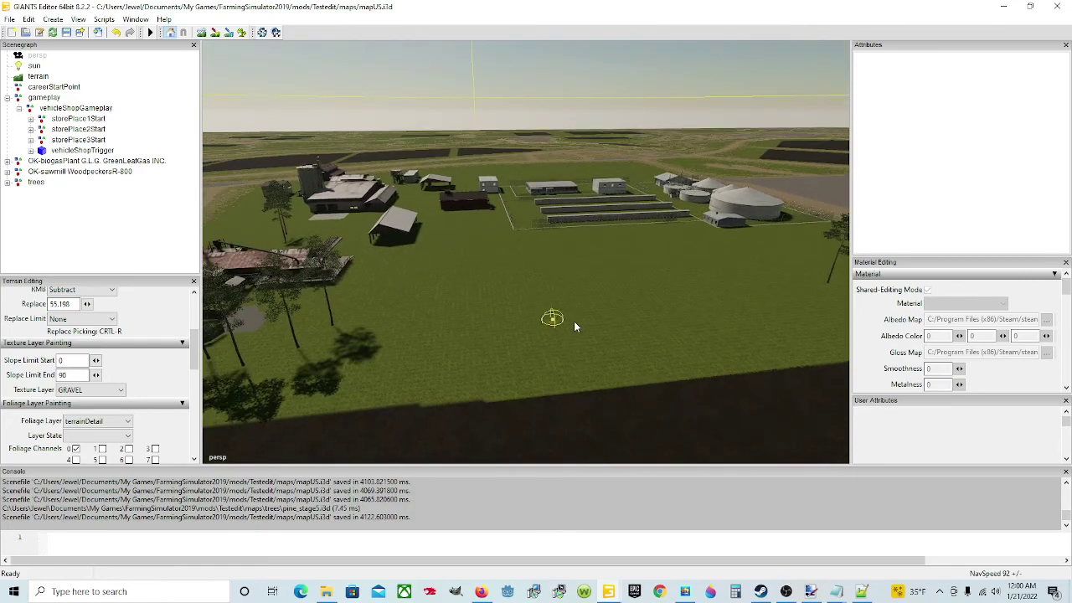
# Move careerStartPoint to the grass beside the concrete pad of the building with the silo, at about X 308, Z 122
pyautogui.click(66, 89)
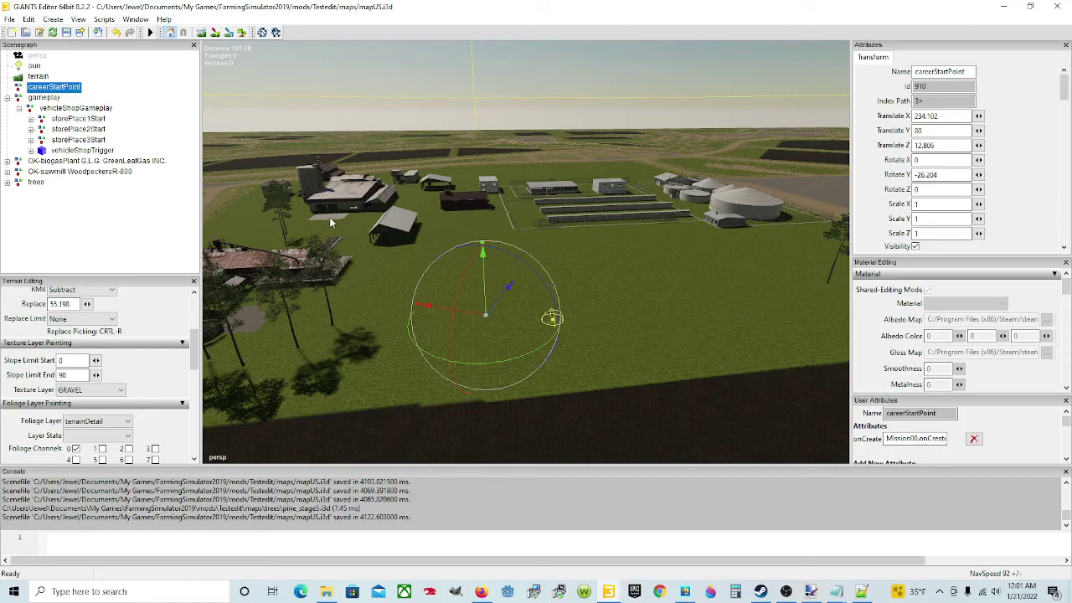
pyautogui.scroll(1, 328, 219)
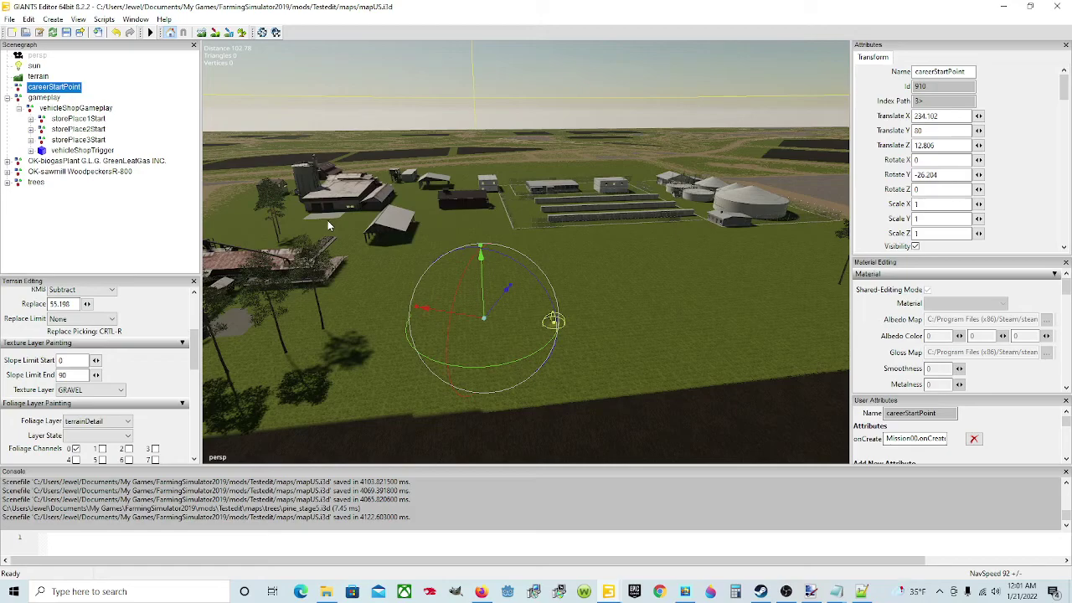
pyautogui.press('q')
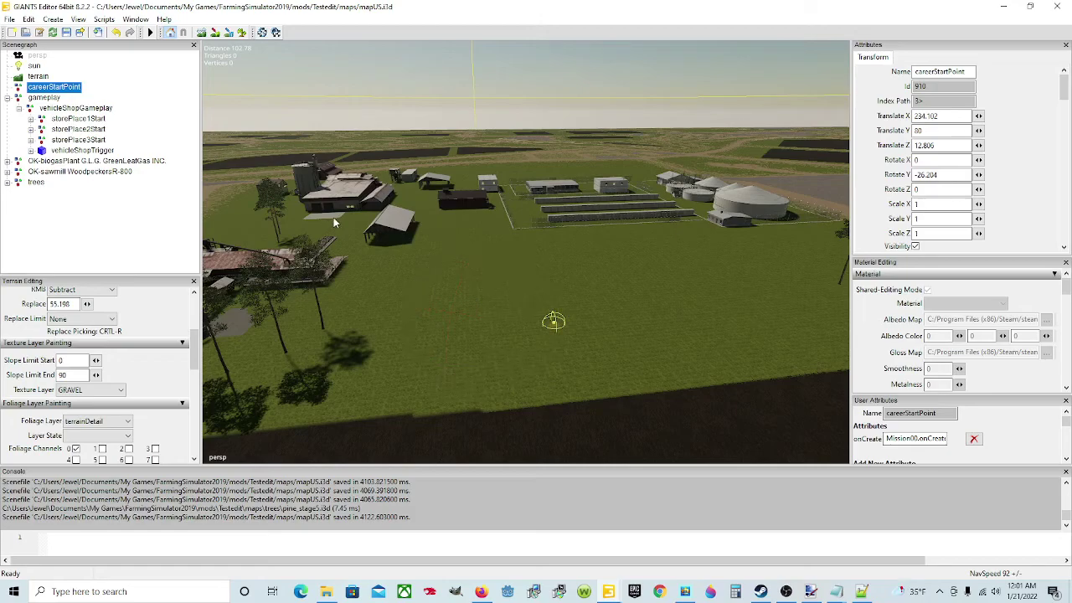
pyautogui.click(333, 217)
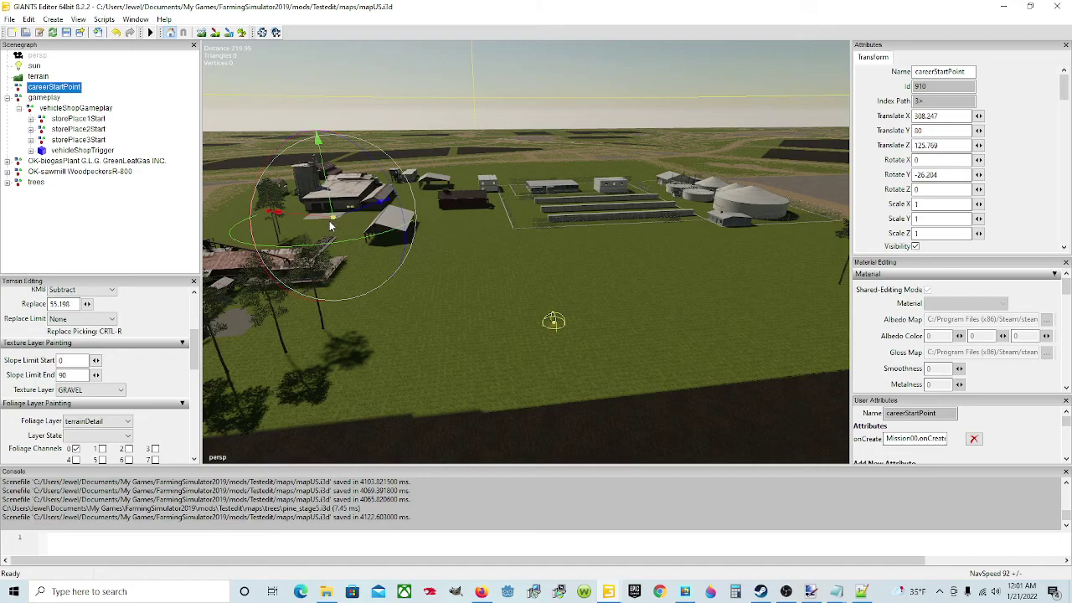
pyautogui.hotkey('ctrl', 'b')
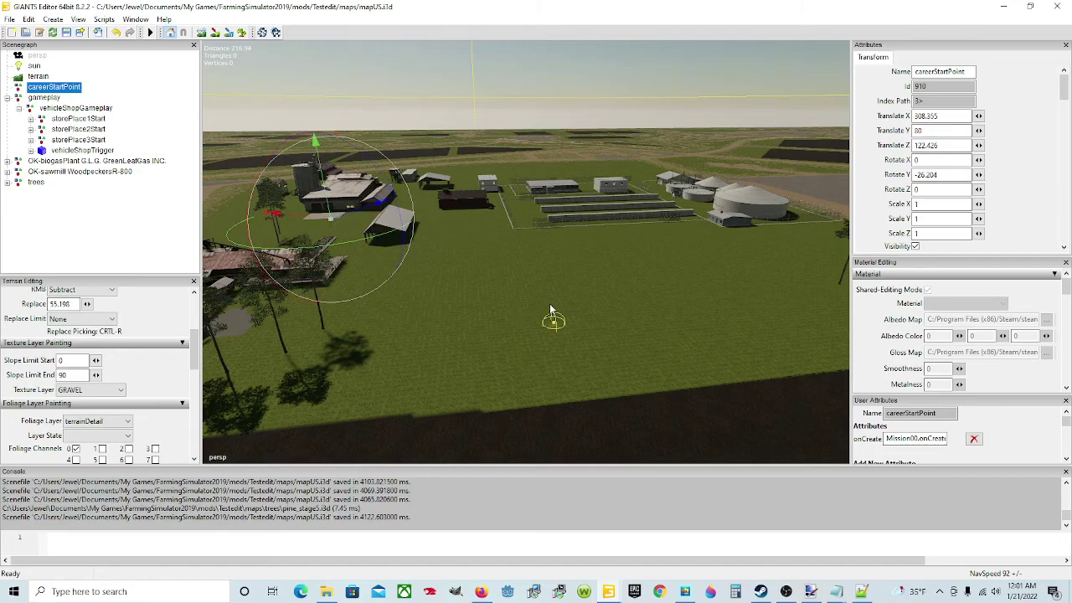
pyautogui.keyDown('alt'); pyautogui.moveTo(549, 309); pyautogui.dragTo(484, 271); pyautogui.keyUp('alt')
pyautogui.scroll(3, 484, 271)
pyautogui.scroll(5, 483, 270)
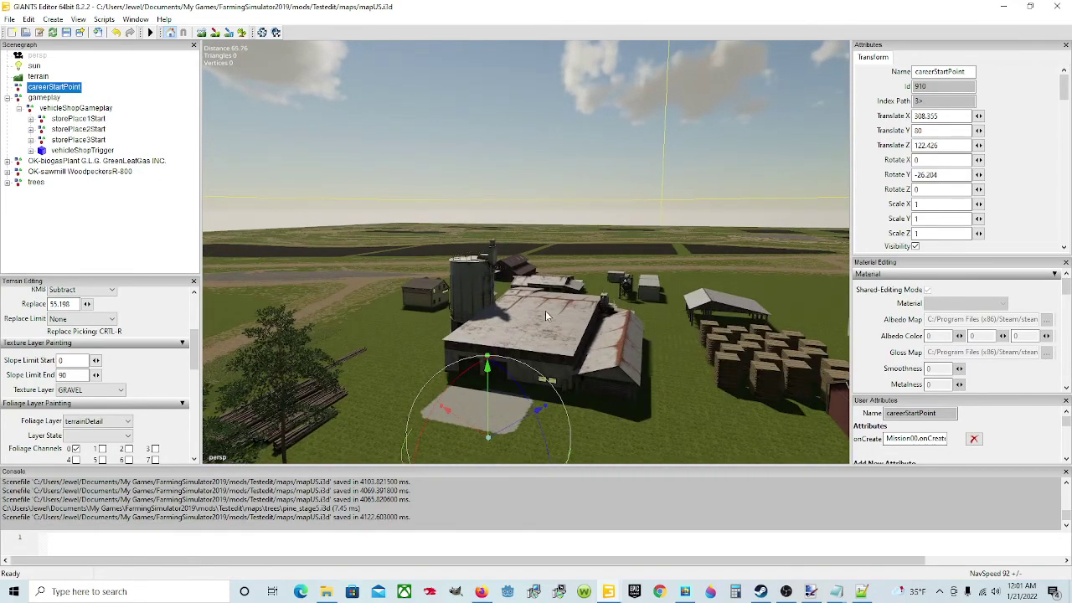
pyautogui.keyDown('alt'); pyautogui.moveTo(546, 311); pyautogui.dragTo(584, 355); pyautogui.keyUp('alt')
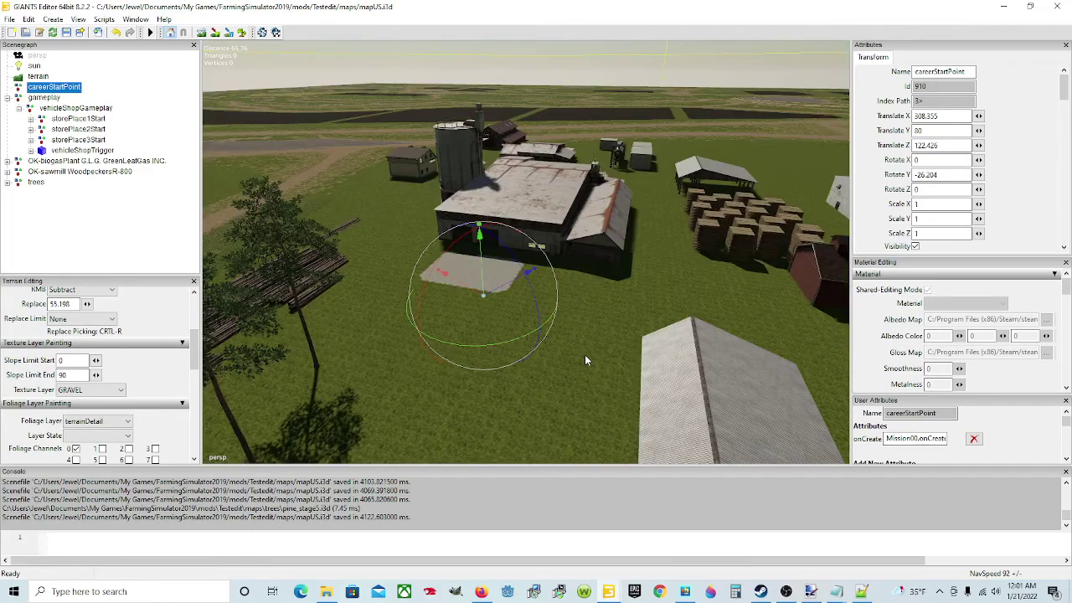
# Move careerStartPoint farther from the concrete pad onto the grass near the log piles, at about X 315, Z 110
pyautogui.keyDown('alt'); pyautogui.moveTo(539, 431); pyautogui.dragTo(551, 393); pyautogui.keyUp('alt')
pyautogui.scroll(6, 551, 392)
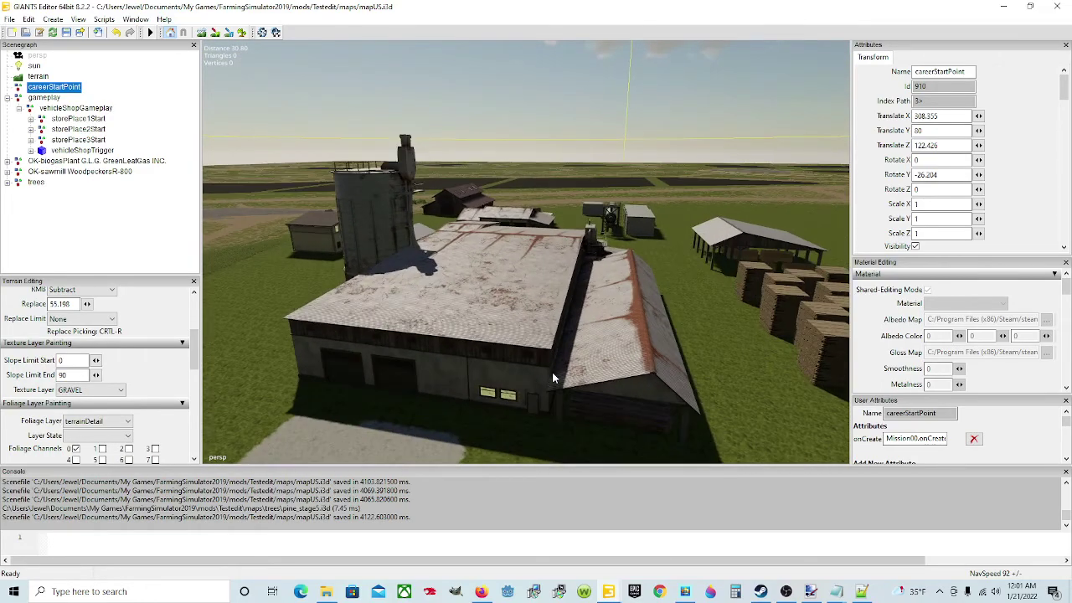
pyautogui.moveTo(552, 372)
pyautogui.mouseDown(button='right')
pyautogui.moveTo(594, 398)
pyautogui.moveTo(544, 384)
pyautogui.mouseUp(button='right')
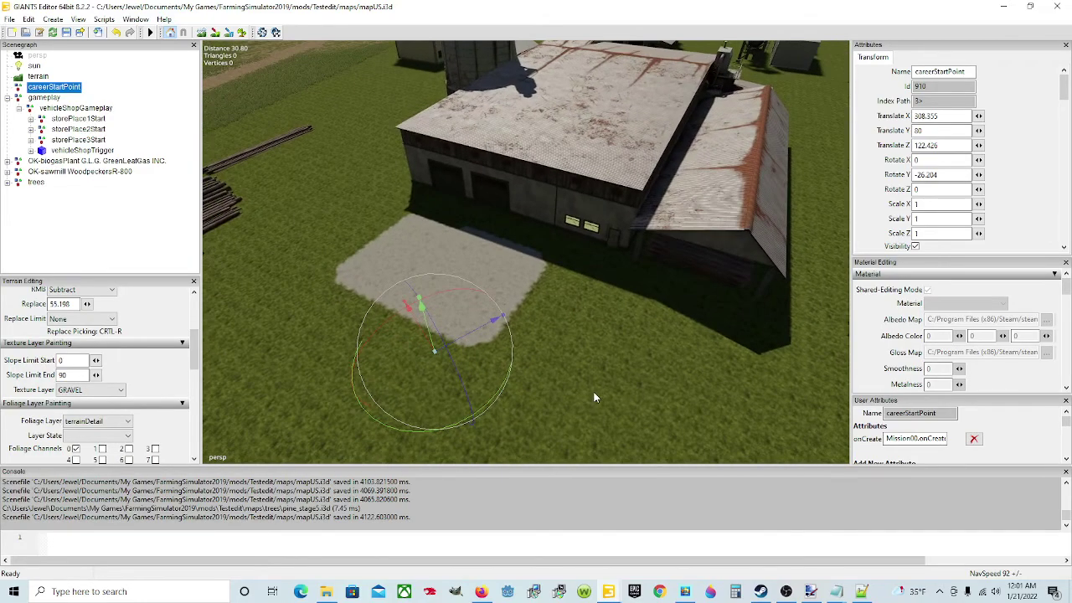
pyautogui.scroll(-3, 594, 392)
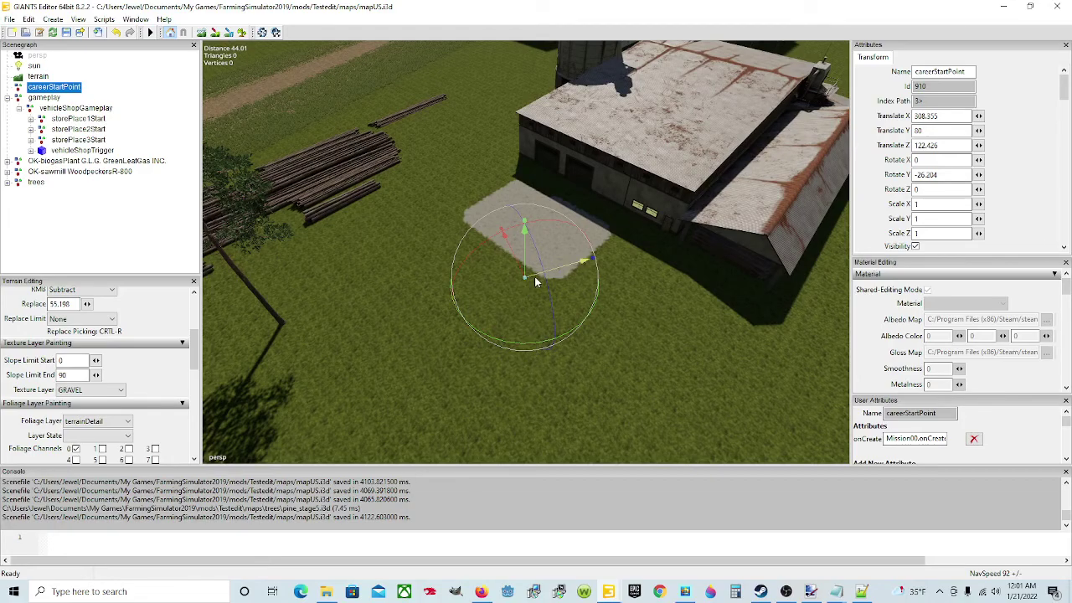
pyautogui.moveTo(523, 280); pyautogui.dragTo(416, 311)
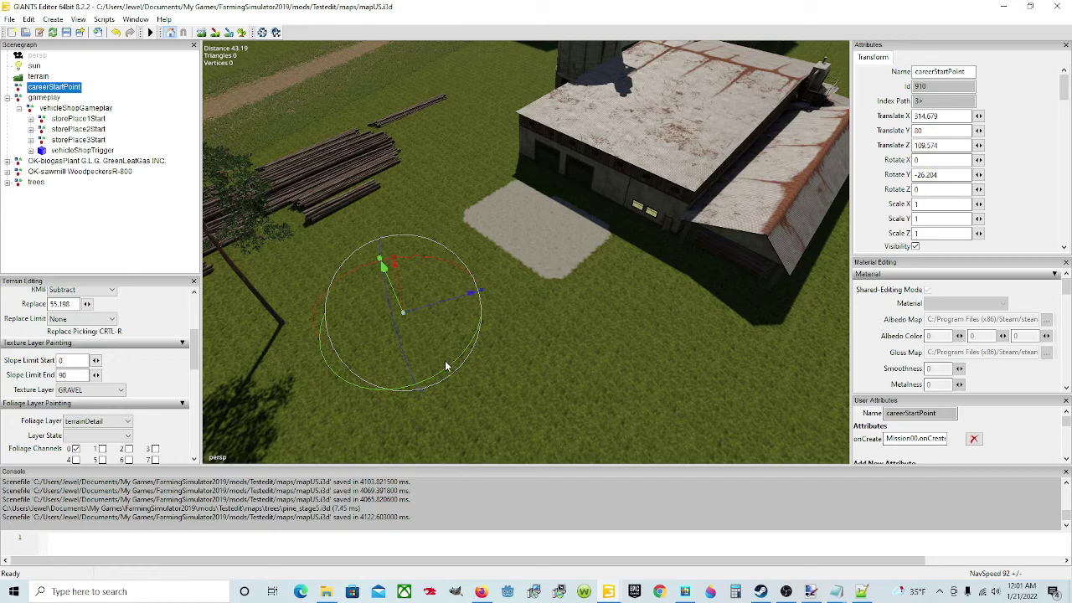
# Rotate careerStartPoint about the Y axis to about -0.45 degrees
pyautogui.moveTo(445, 371); pyautogui.dragTo(410, 310)
pyautogui.keyDown('alt'); pyautogui.moveTo(551, 245); pyautogui.dragTo(695, 271); pyautogui.keyUp('alt')
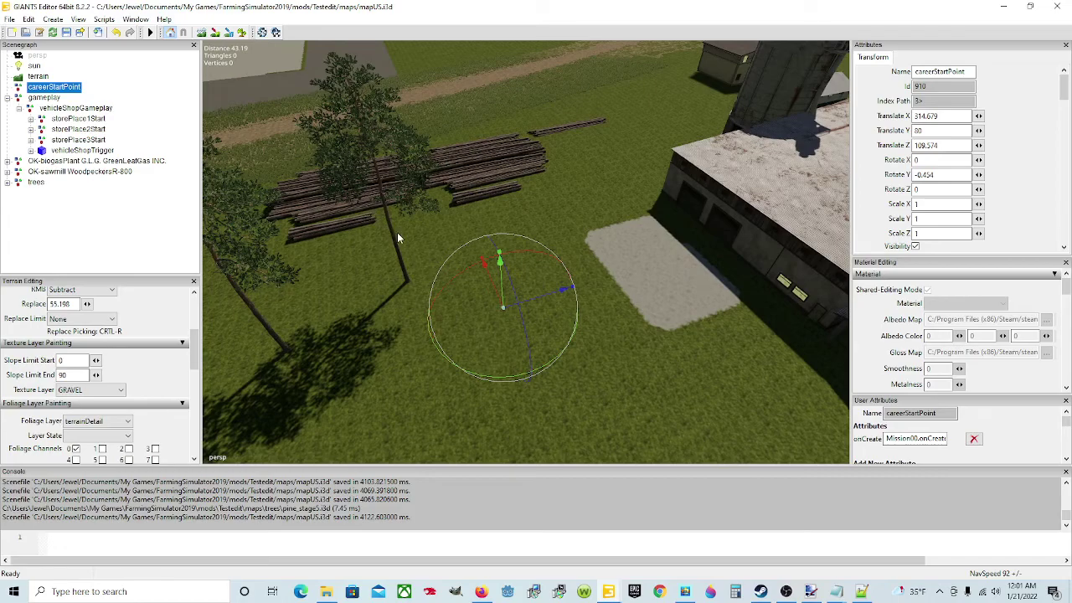
pyautogui.keyDown('alt'); pyautogui.moveTo(613, 302); pyautogui.dragTo(630, 310); pyautogui.keyUp('alt')
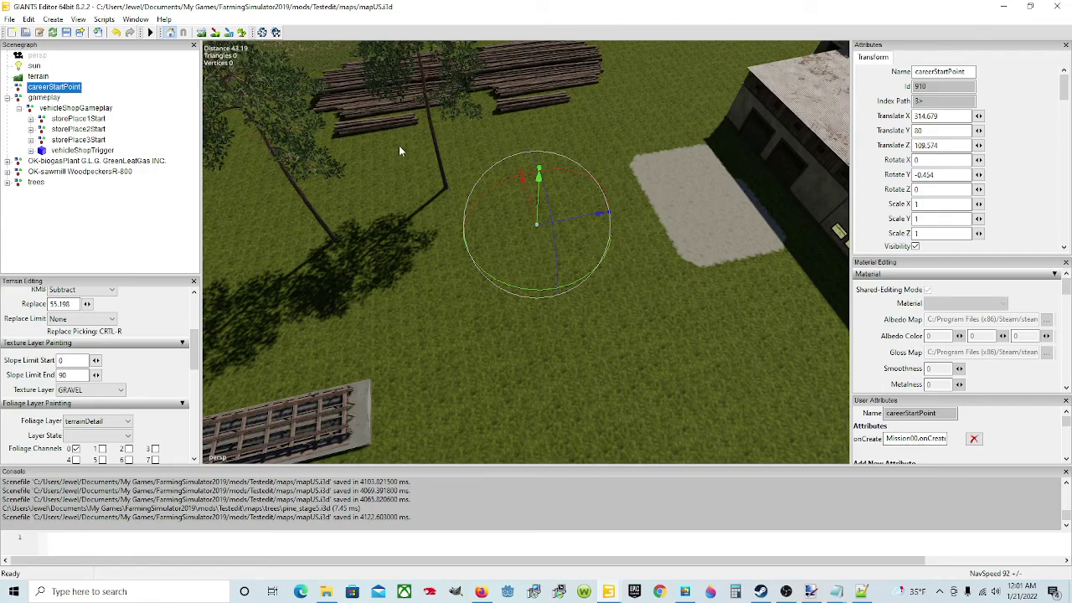
pyautogui.keyDown('alt'); pyautogui.moveTo(508, 255); pyautogui.dragTo(564, 285); pyautogui.keyUp('alt')
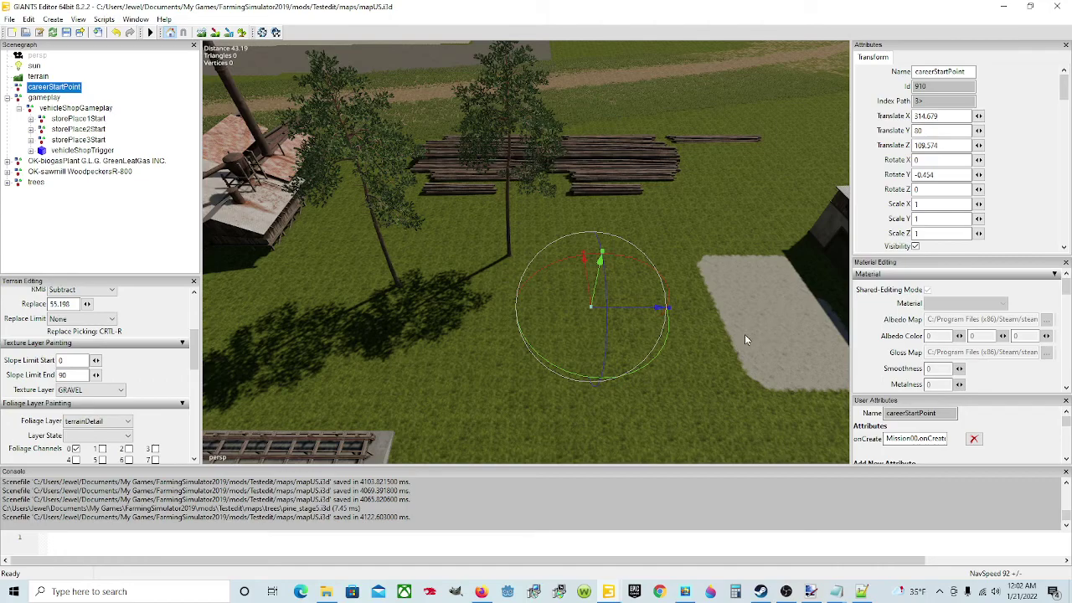
pyautogui.keyDown('alt'); pyautogui.moveTo(648, 364); pyautogui.dragTo(671, 381); pyautogui.keyUp('alt')
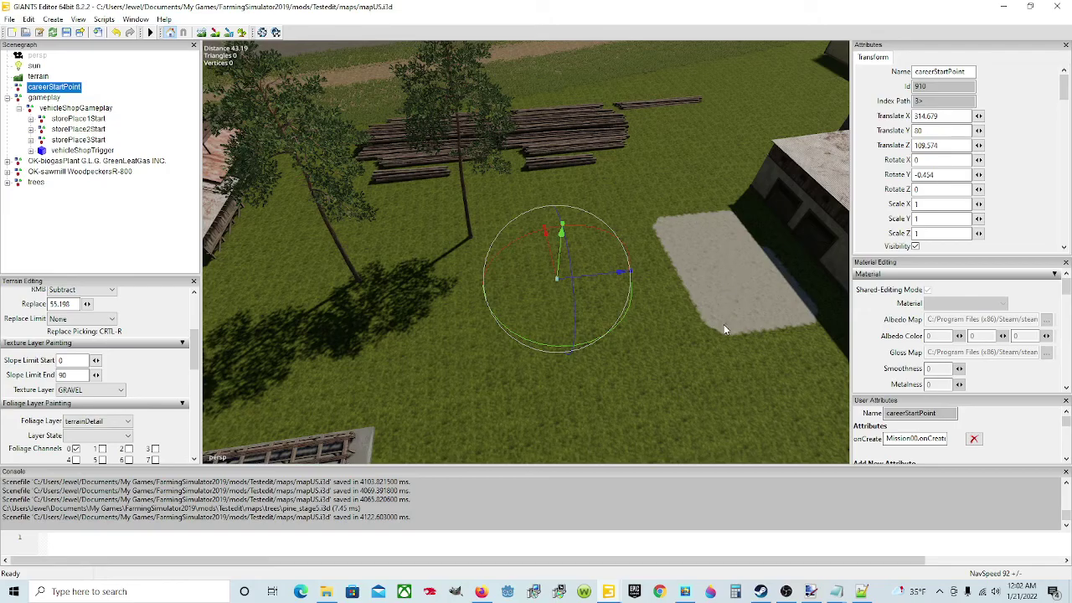
# Move careerStartPoint to the open grass between the pine trees and the sawmill deck, at about X 280, Z 22
pyautogui.keyDown('alt'); pyautogui.moveTo(725, 329); pyautogui.dragTo(457, 262); pyautogui.keyUp('alt')
pyautogui.scroll(5, 464, 255)
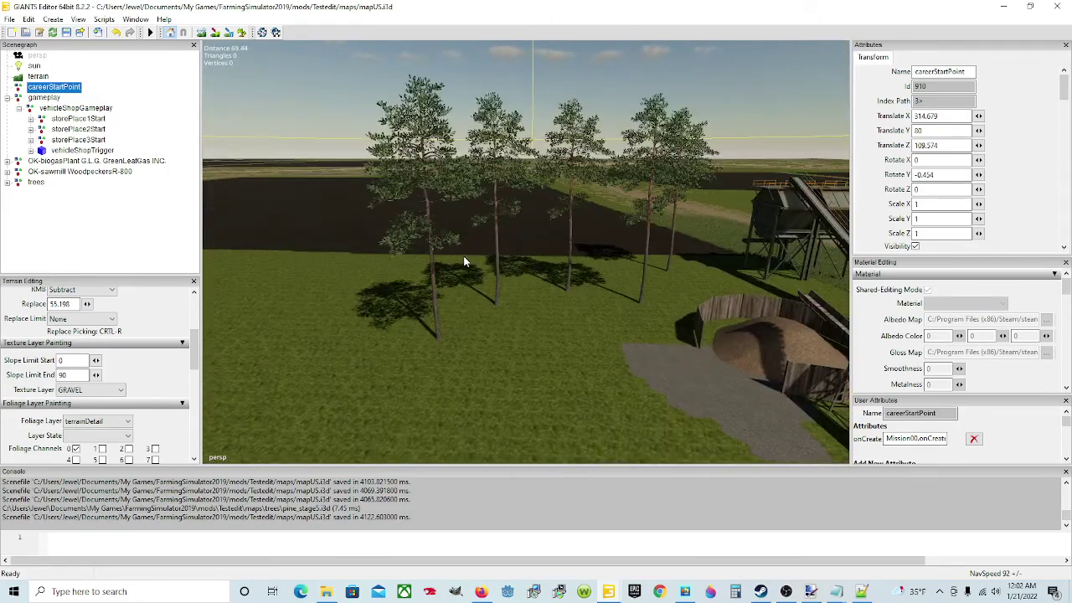
pyautogui.moveTo(463, 262); pyautogui.dragTo(634, 280, button='middle')
pyautogui.moveTo(495, 364); pyautogui.dragTo(375, 359, button='middle')
pyautogui.moveTo(455, 345); pyautogui.dragTo(603, 340, button='middle')
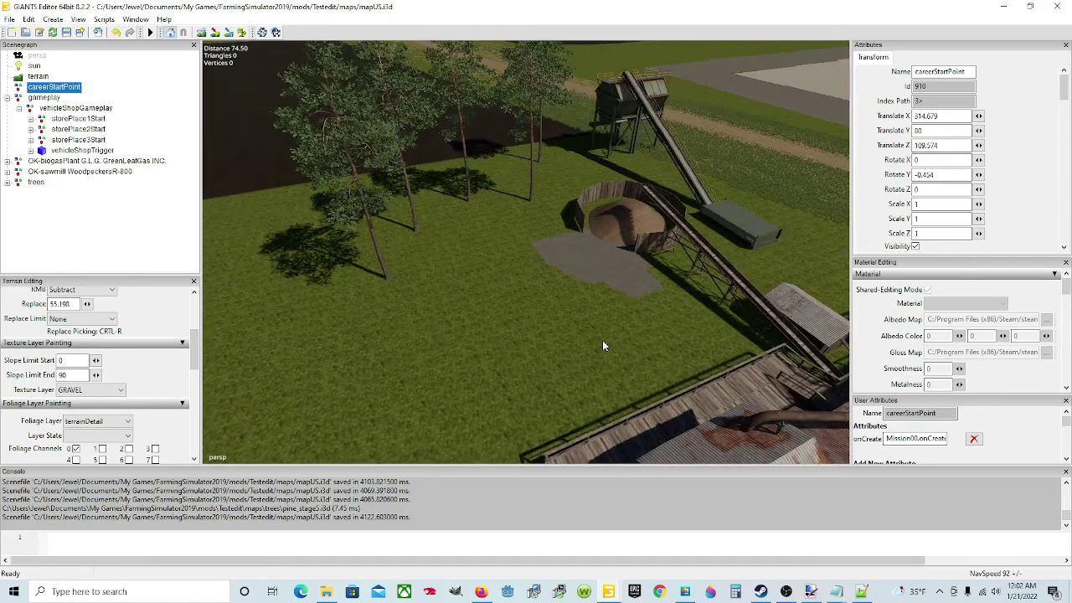
pyautogui.press('f')
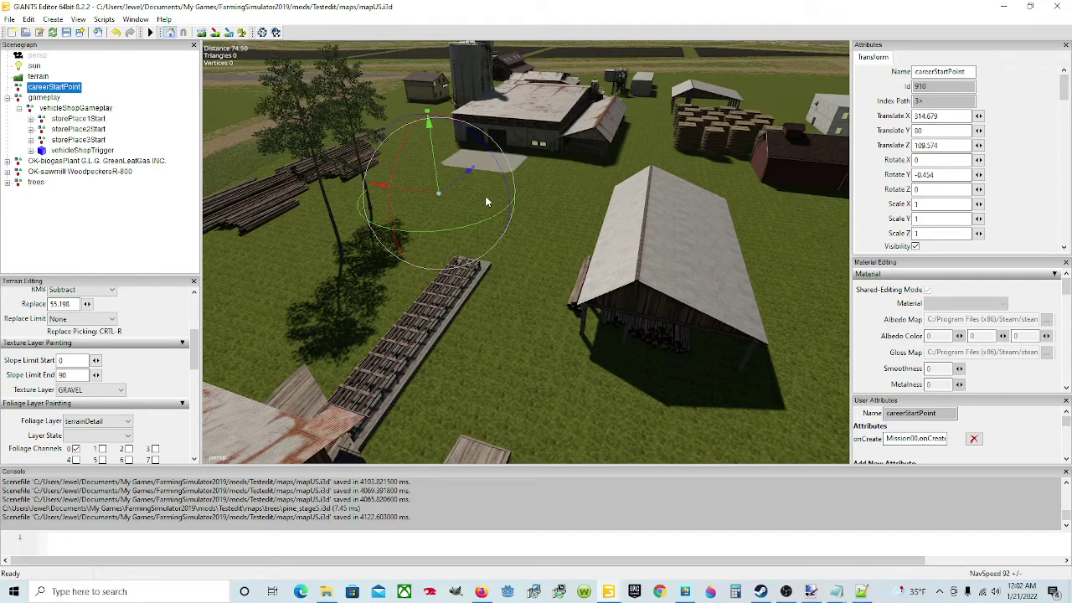
pyautogui.keyDown('alt'); pyautogui.moveTo(754, 142); pyautogui.dragTo(422, 174); pyautogui.keyUp('alt')
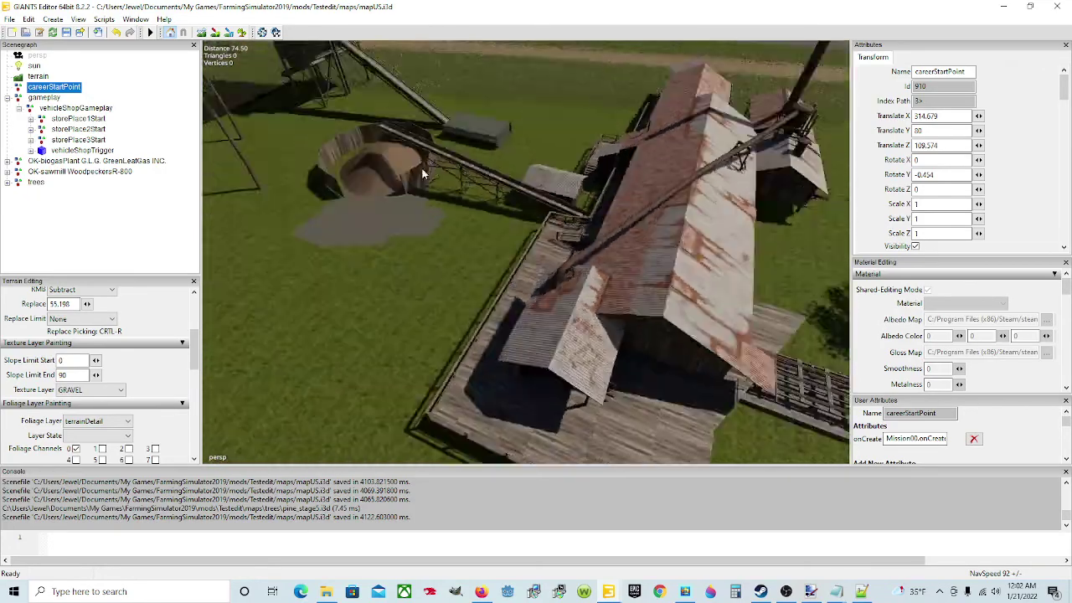
pyautogui.moveTo(423, 174); pyautogui.dragTo(406, 221, button='middle')
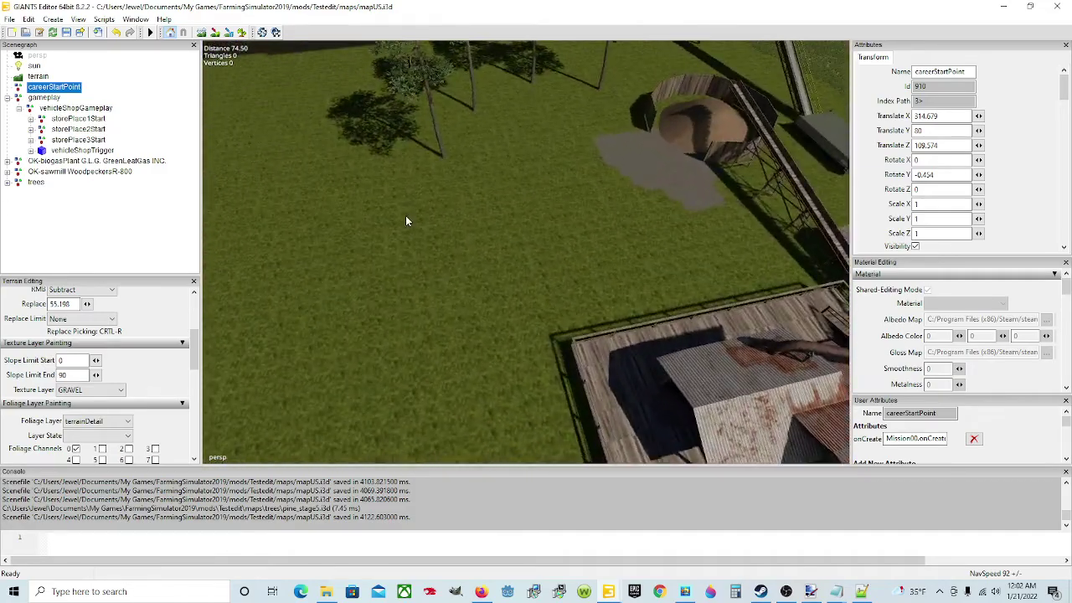
pyautogui.hotkey('ctrl', 'b')
pyautogui.click(505, 187)
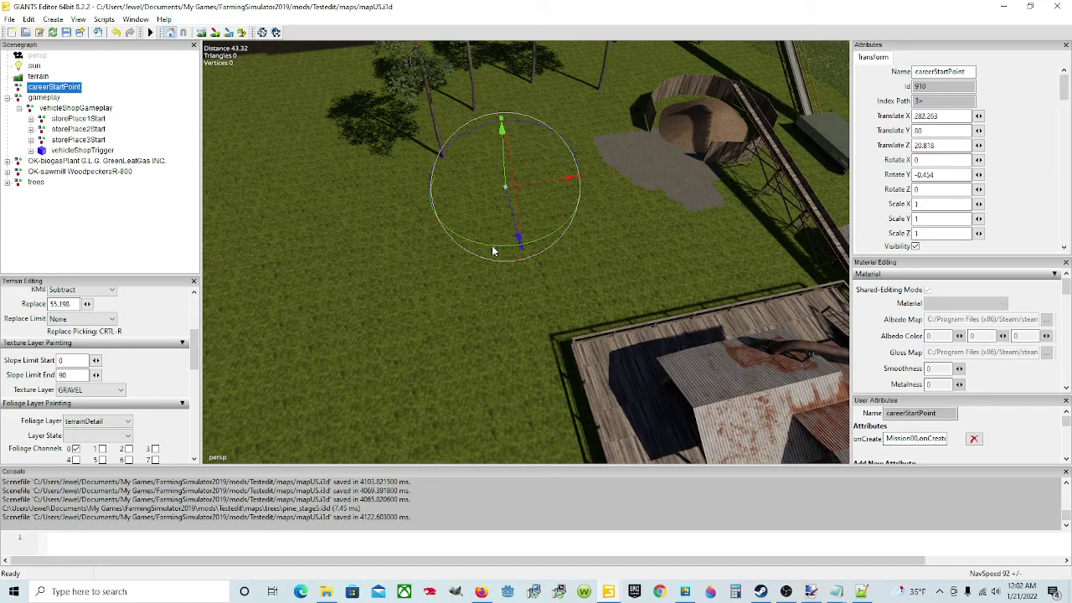
pyautogui.click(489, 199)
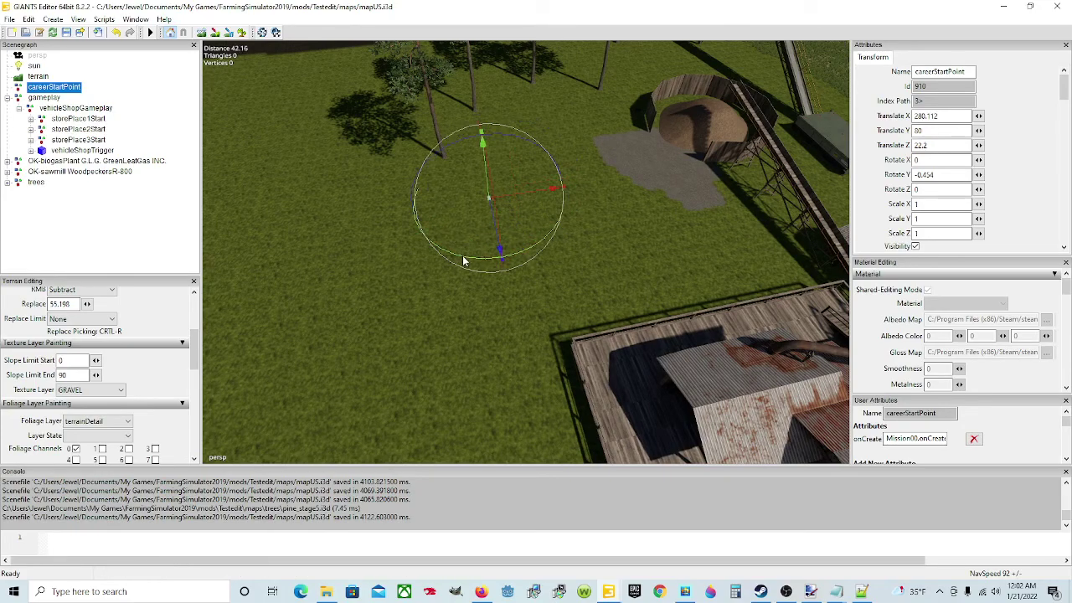
pyautogui.moveTo(466, 256); pyautogui.dragTo(535, 198)
# Select the gameplay group and examine where it sits relative to the biogas plant, sawmill and pine trees
pyautogui.keyDown('alt'); pyautogui.moveTo(555, 306); pyautogui.dragTo(505, 294); pyautogui.keyUp('alt')
pyautogui.keyDown('alt'); pyautogui.moveTo(561, 345); pyautogui.dragTo(441, 304); pyautogui.keyUp('alt')
pyautogui.moveTo(442, 309); pyautogui.dragTo(419, 327, button='right')
pyautogui.click(44, 98)
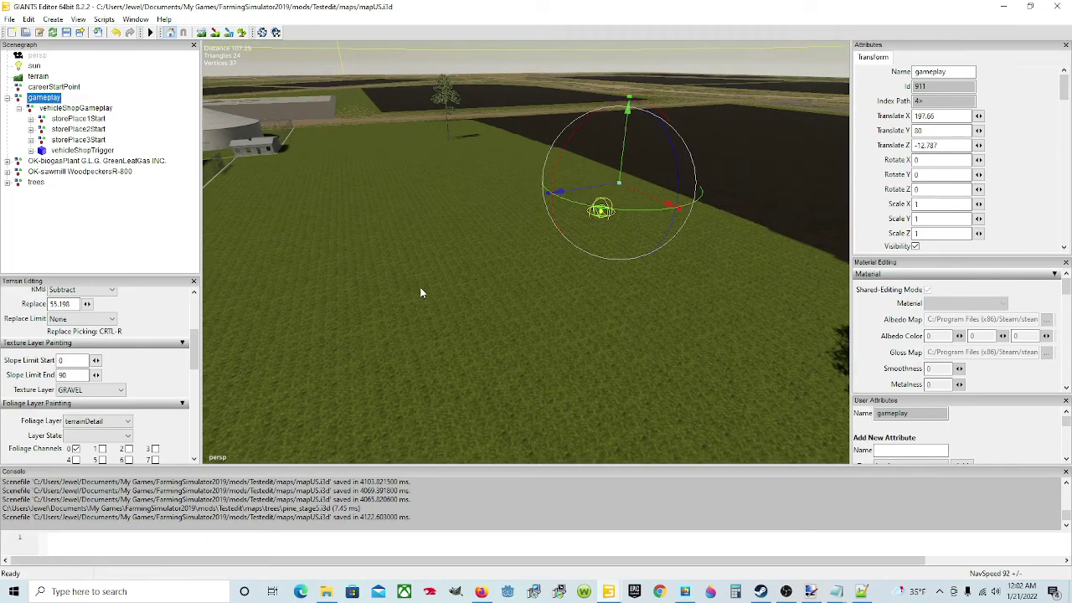
pyautogui.moveTo(421, 292); pyautogui.dragTo(451, 303, button='right')
pyautogui.moveTo(597, 258); pyautogui.dragTo(413, 219, button='right')
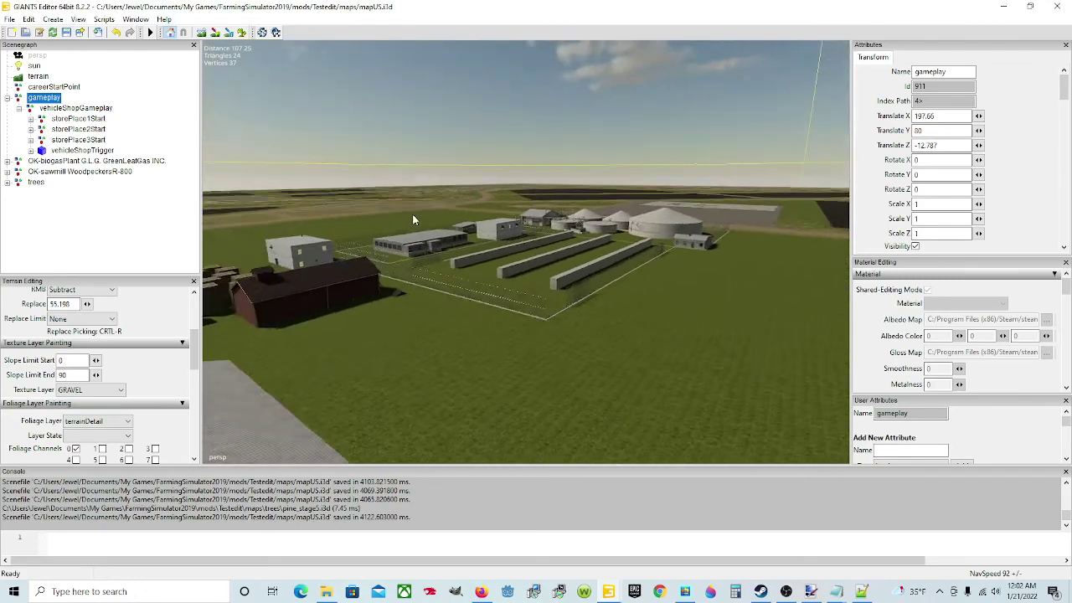
pyautogui.press('f')
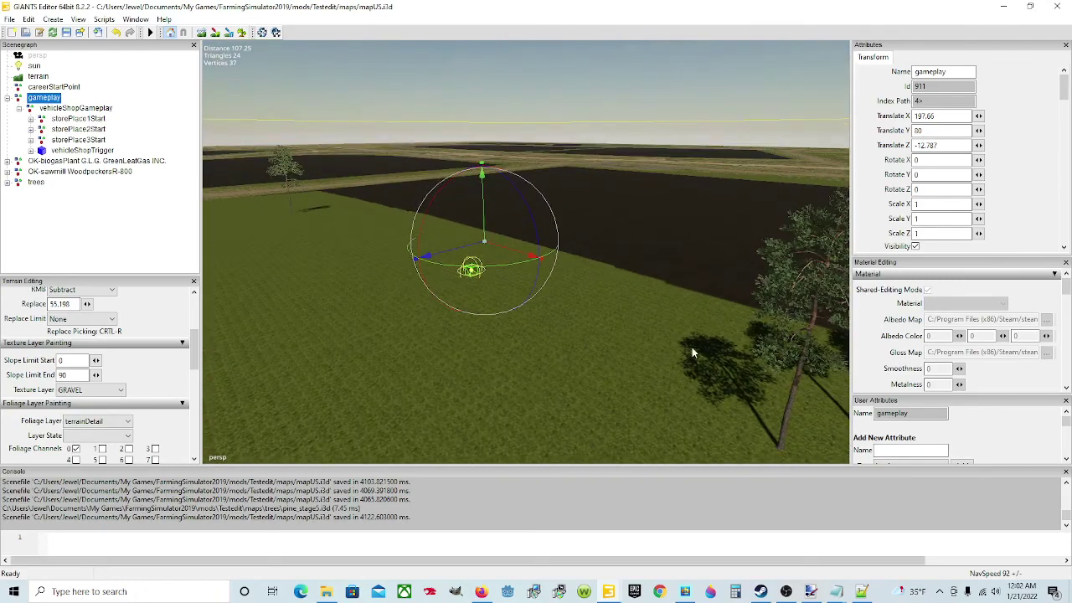
pyautogui.moveTo(692, 352); pyautogui.dragTo(537, 295, button='right')
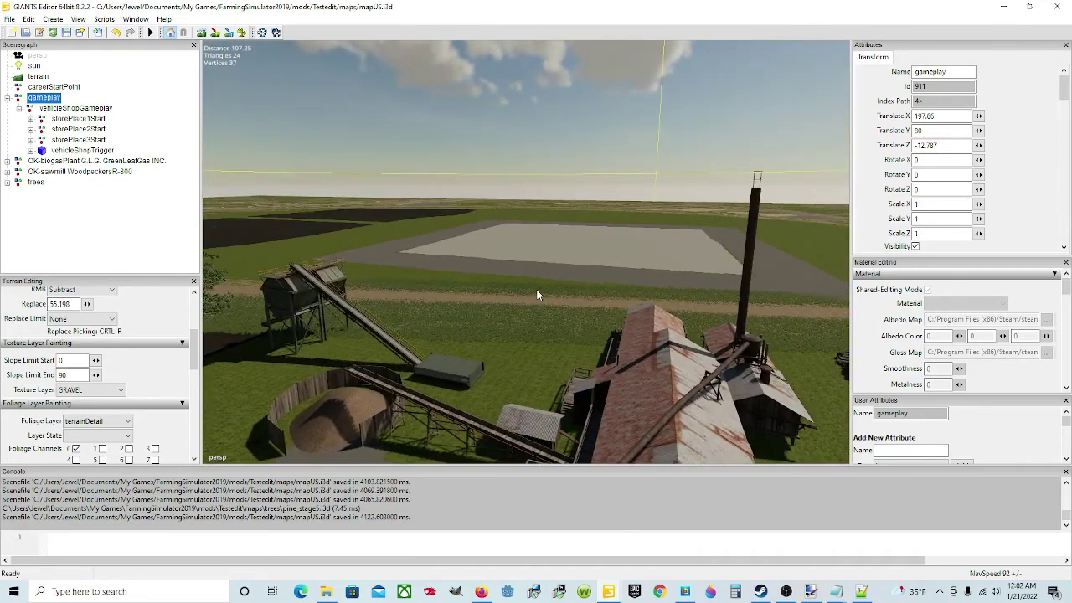
pyautogui.moveTo(462, 299); pyautogui.dragTo(357, 267, button='right')
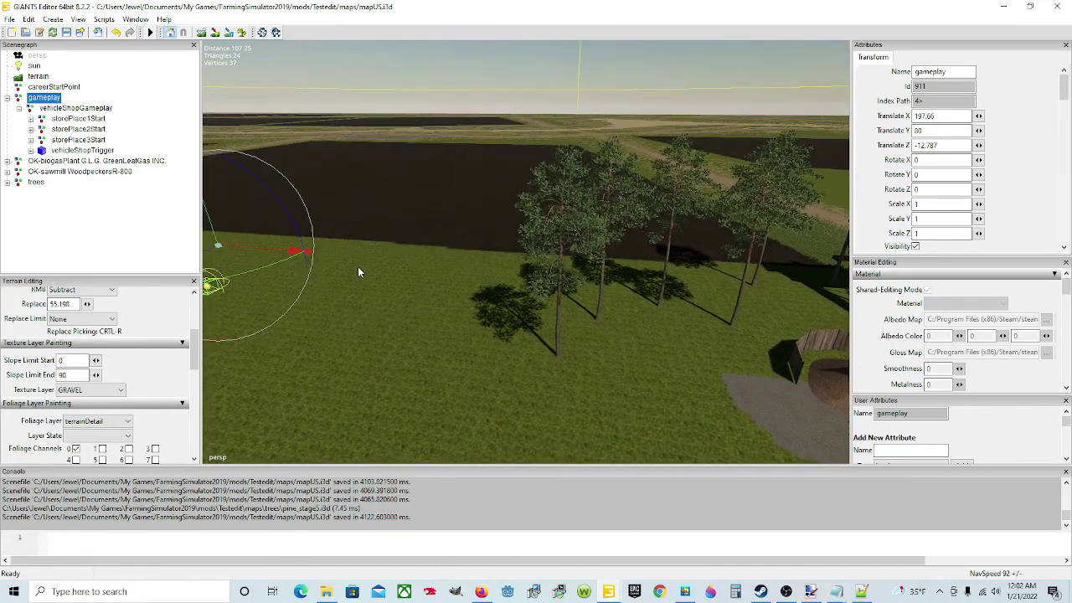
pyautogui.moveTo(586, 344); pyautogui.dragTo(530, 336, button='right')
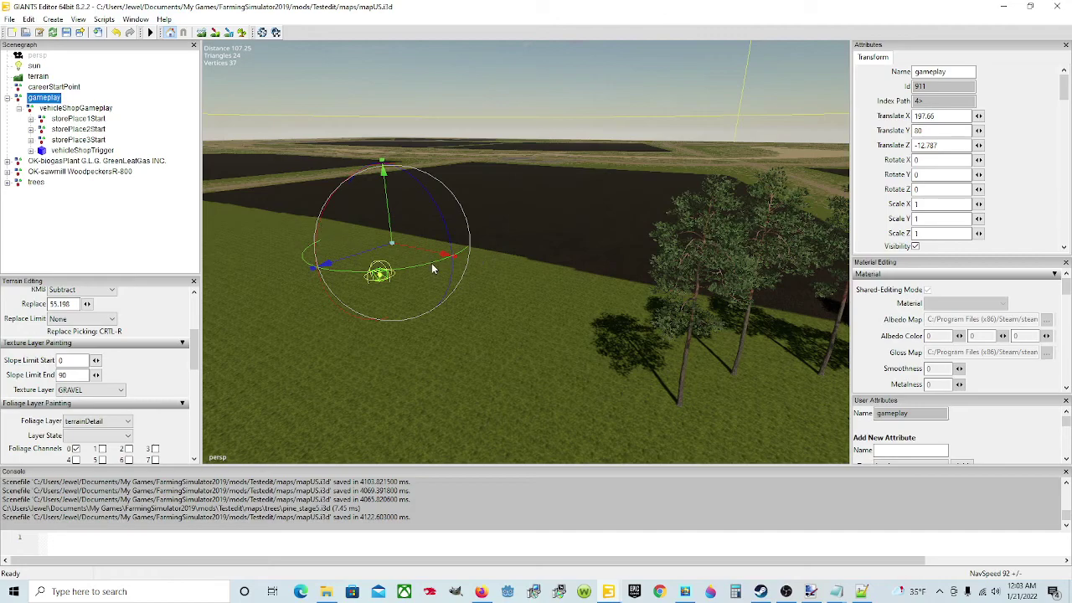
# Move the gameplay group along the grass beside the dark field to about X 210, Z -10
pyautogui.hotkey('ctrl', 'b')
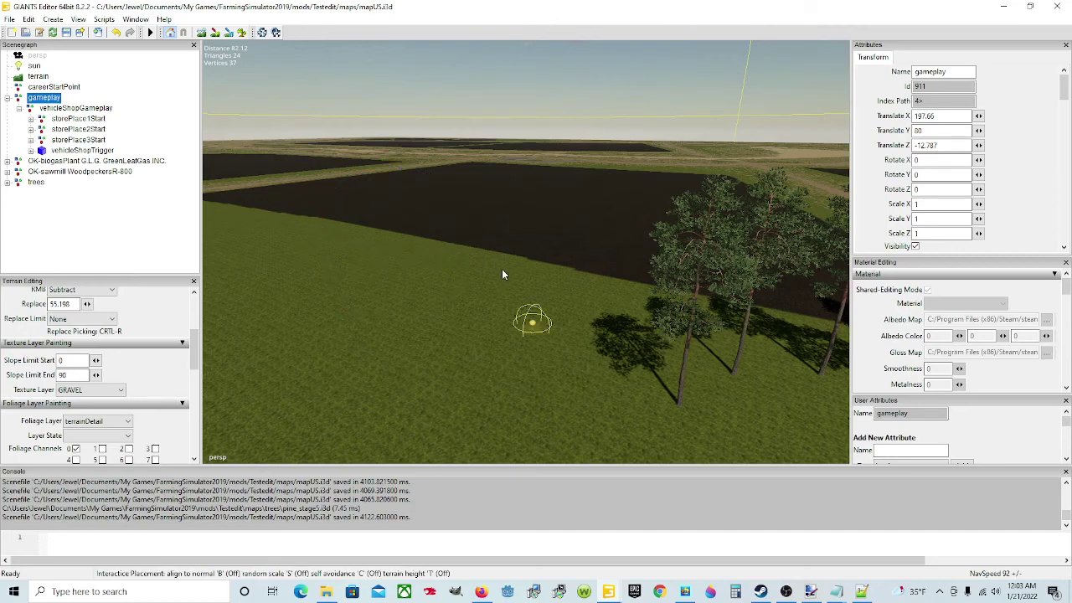
pyautogui.click(503, 269)
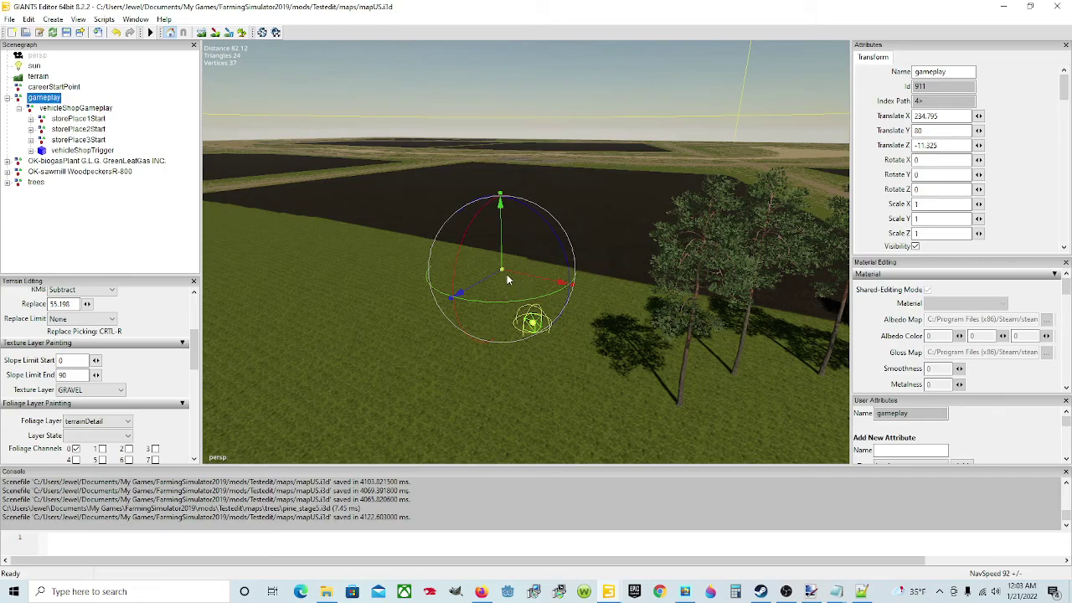
pyautogui.hotkey('ctrl', 'shift', 'space')
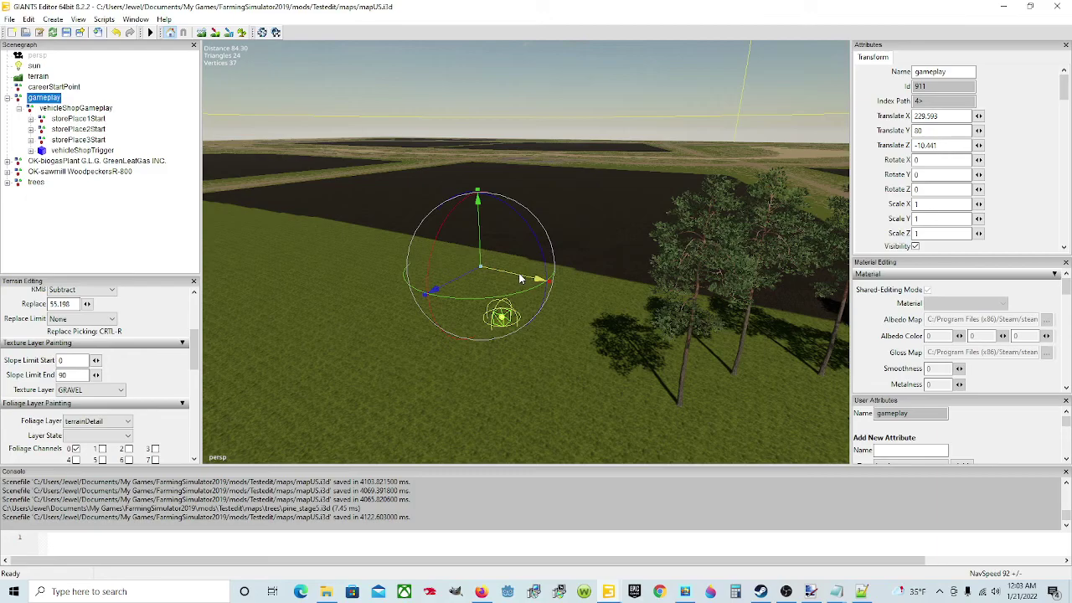
pyautogui.moveTo(519, 279); pyautogui.dragTo(424, 249)
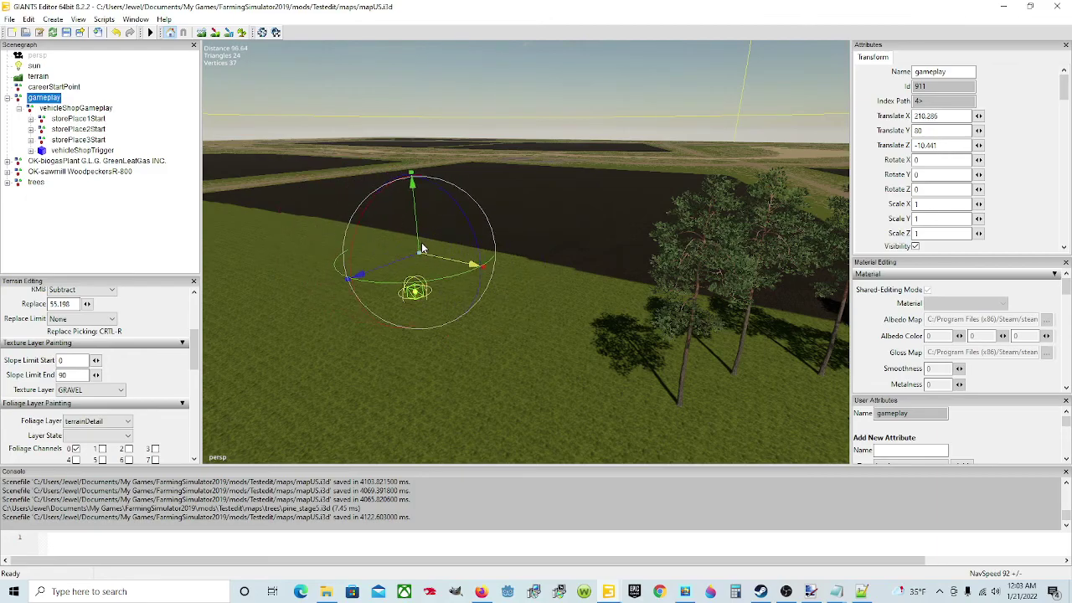
pyautogui.moveTo(505, 357); pyautogui.dragTo(439, 363, button='right')
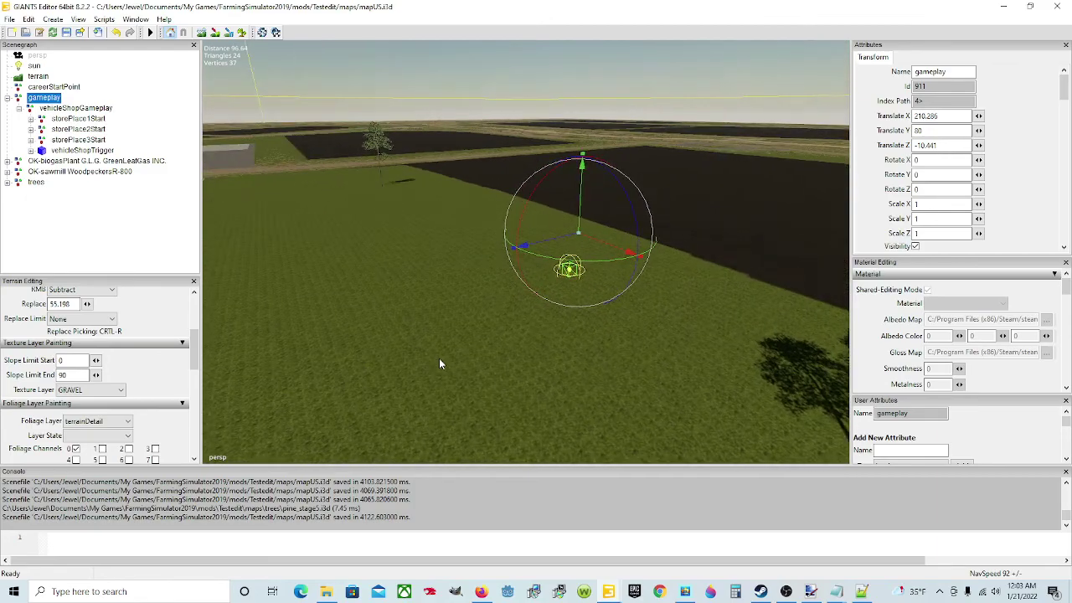
# Check where vehicleShopGameplay and its storePlace2Start and storePlace3Start children sit on the map
pyautogui.click(76, 108)
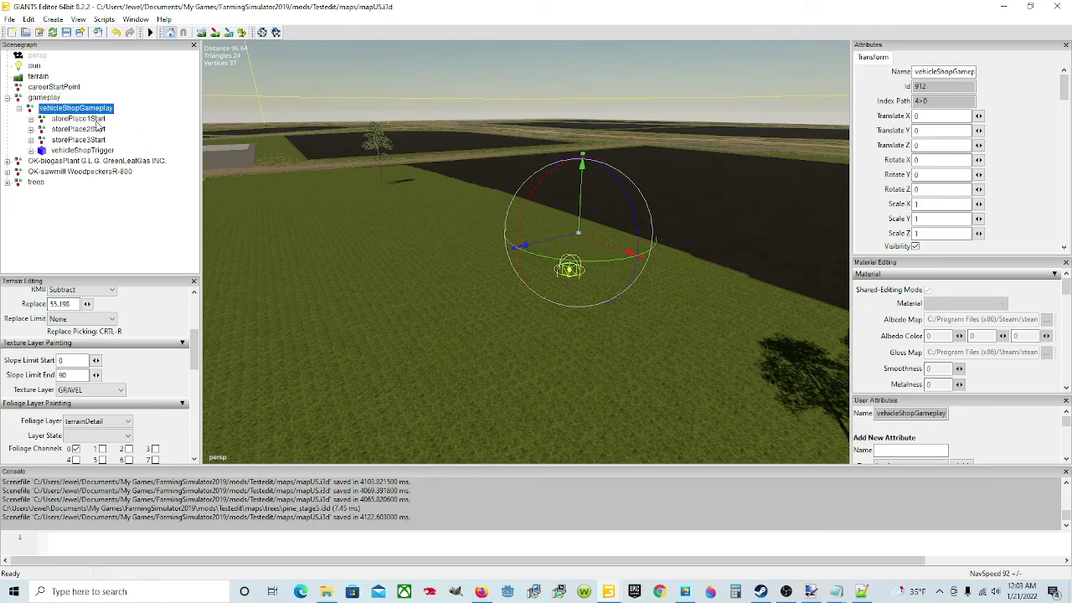
pyautogui.click(83, 119)
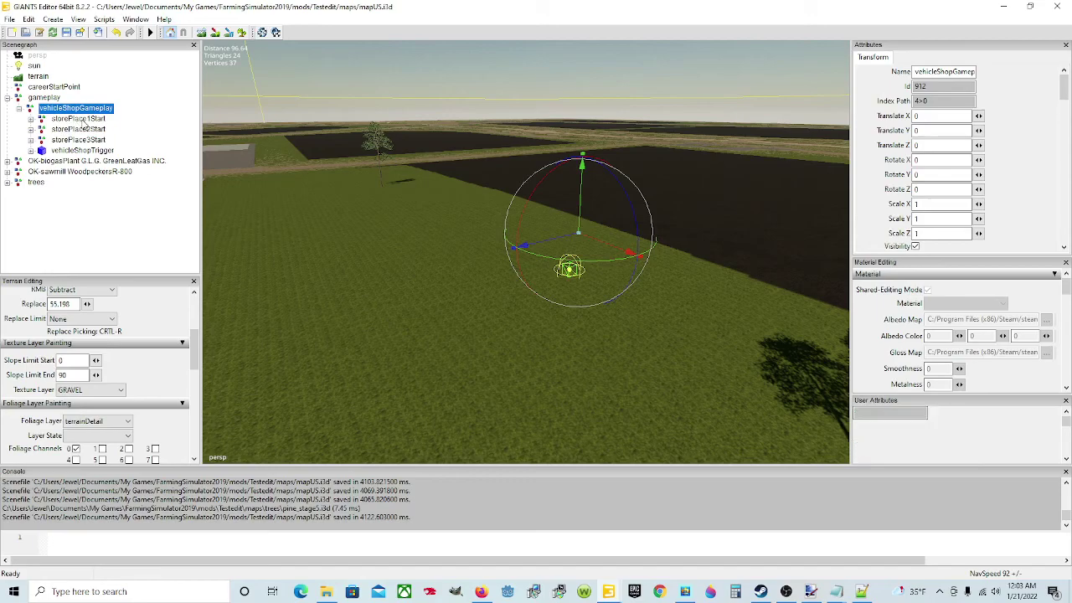
pyautogui.keyDown('alt'); pyautogui.moveTo(548, 385); pyautogui.dragTo(698, 353); pyautogui.keyUp('alt')
pyautogui.moveTo(698, 358); pyautogui.dragTo(518, 391, button='right')
pyautogui.click(89, 131)
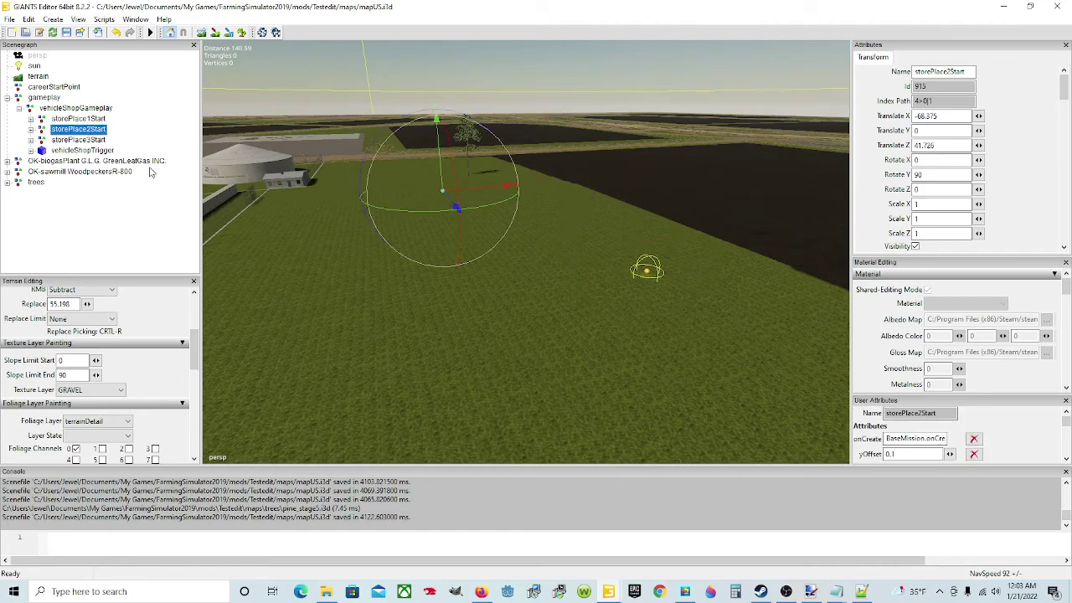
pyautogui.click(101, 143)
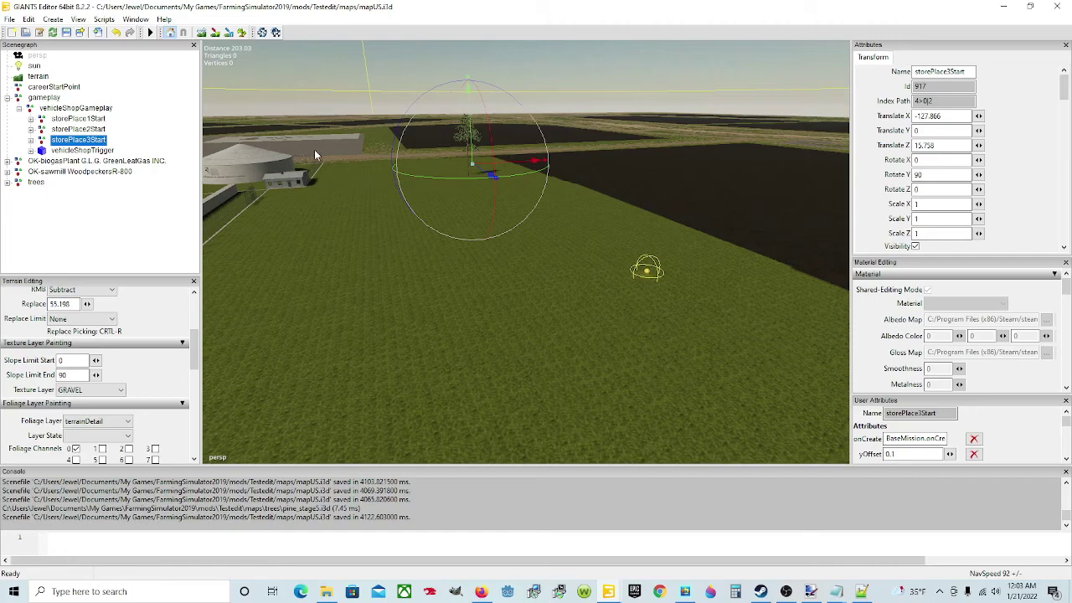
pyautogui.keyDown('alt'); pyautogui.moveTo(453, 359); pyautogui.dragTo(381, 336); pyautogui.keyUp('alt')
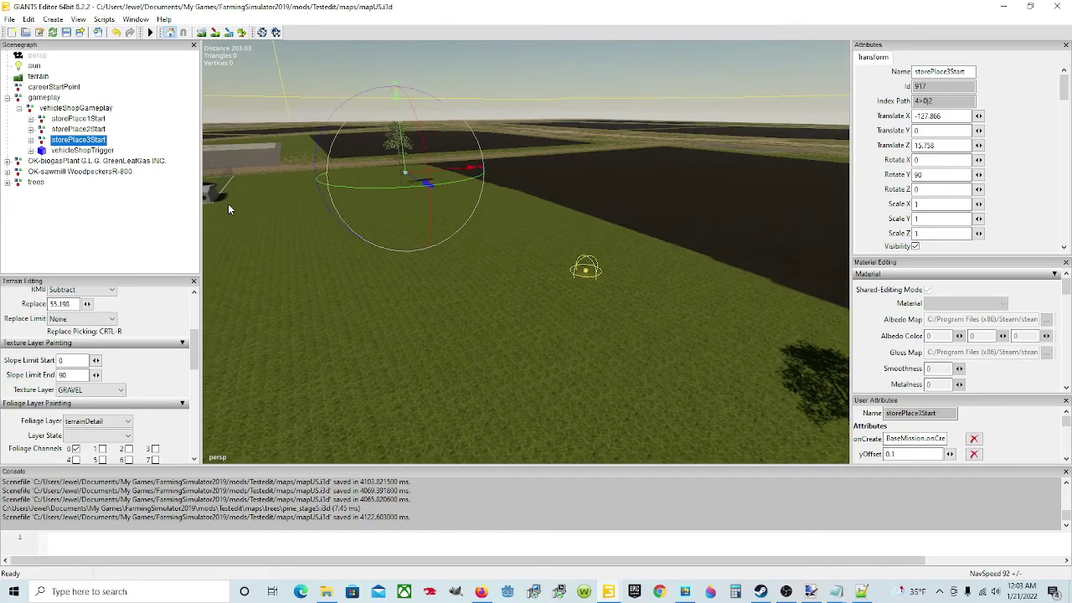
# Move storePlace1Start onto the open grass away from the shop trigger, at about X 19, Z 65 relative to its group
pyautogui.click(81, 120)
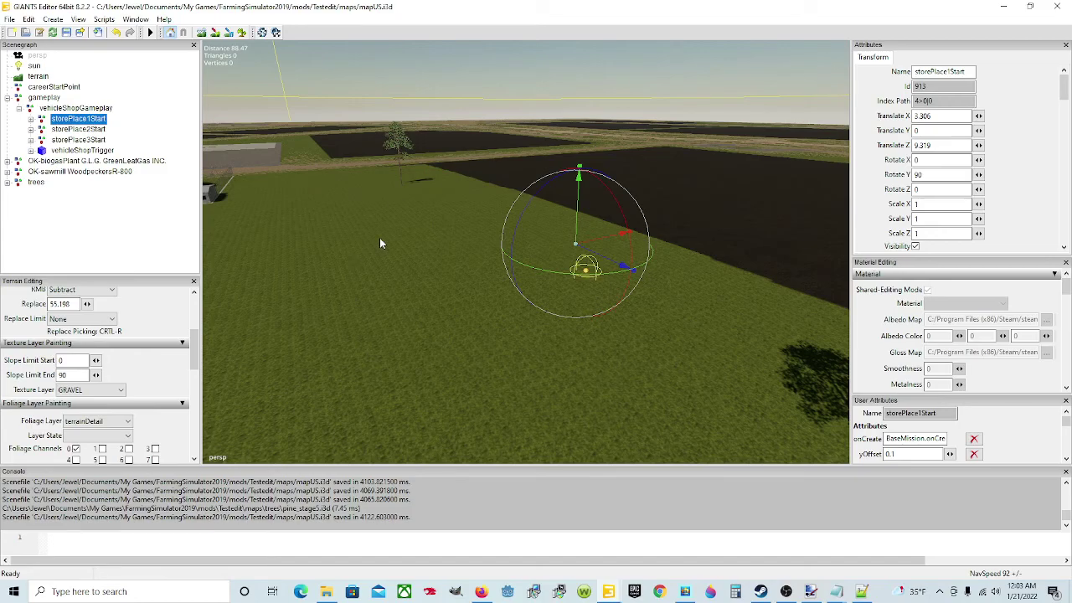
pyautogui.keyDown('alt'); pyautogui.moveTo(379, 240); pyautogui.dragTo(112, 160); pyautogui.keyUp('alt')
pyautogui.keyDown('alt'); pyautogui.moveTo(373, 201); pyautogui.dragTo(563, 260); pyautogui.keyUp('alt')
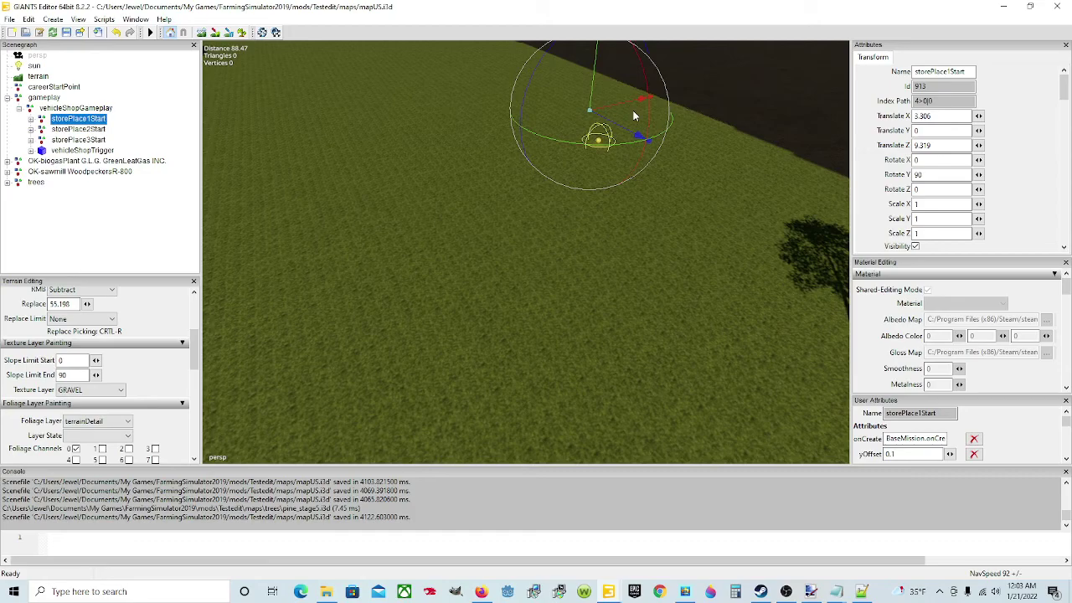
pyautogui.moveTo(597, 267); pyautogui.dragTo(574, 249, button='right')
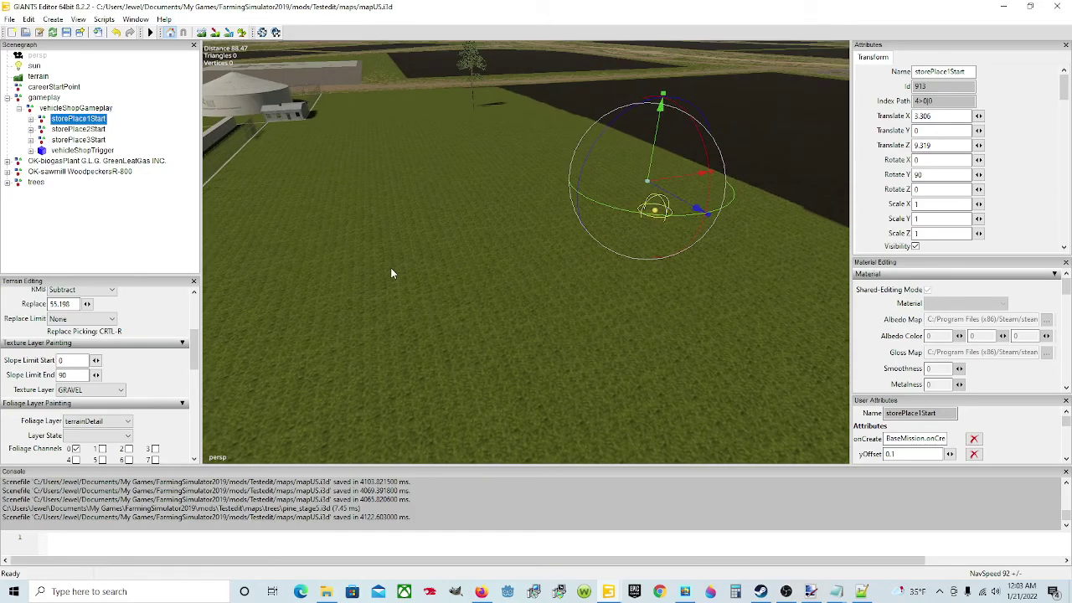
pyautogui.hotkey('ctrl', 'b')
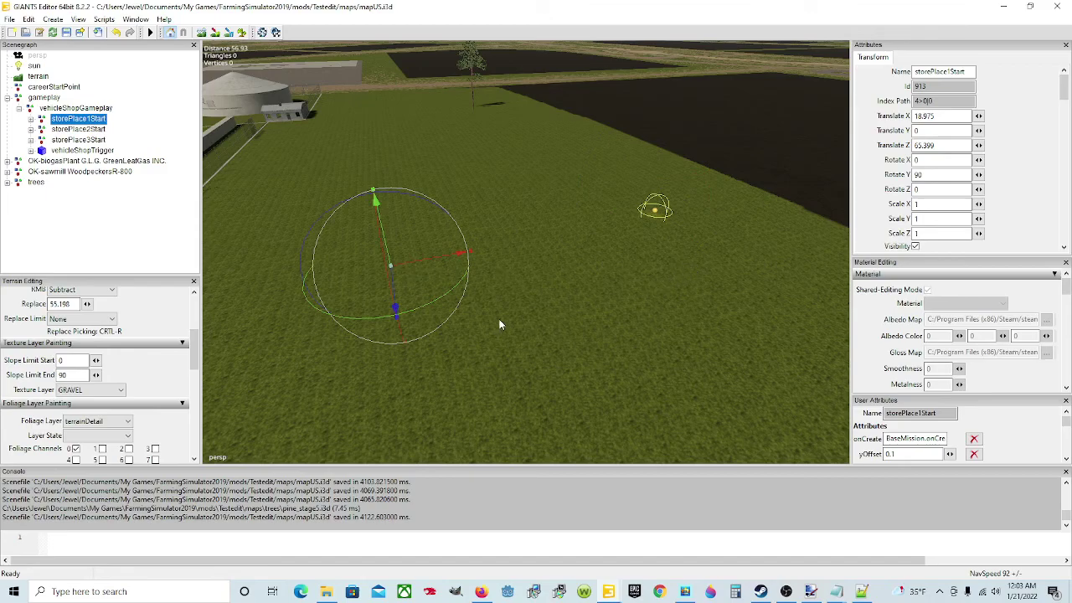
# Move storePlace1Start on the open grass to about X 24, Z 63 and storePlace2Start to about X -17, Z 45
pyautogui.keyDown('ctrl'); pyautogui.keyDown('shift'); pyautogui.click(455, 356); pyautogui.keyUp('shift'); pyautogui.keyUp('ctrl')
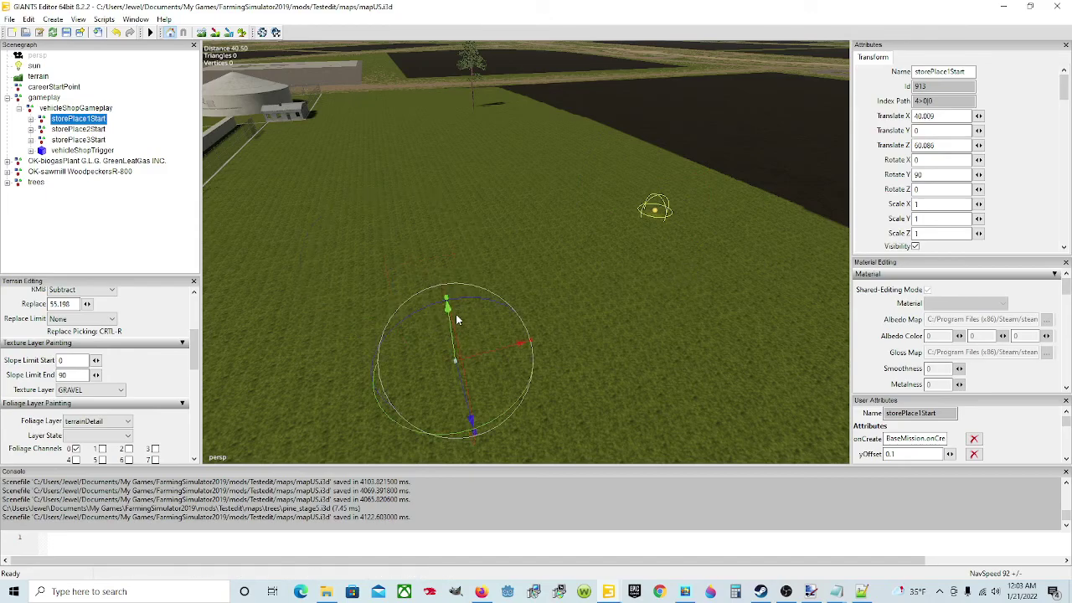
pyautogui.keyDown('ctrl'); pyautogui.keyDown('shift'); pyautogui.click(410, 283); pyautogui.keyUp('shift'); pyautogui.keyUp('ctrl')
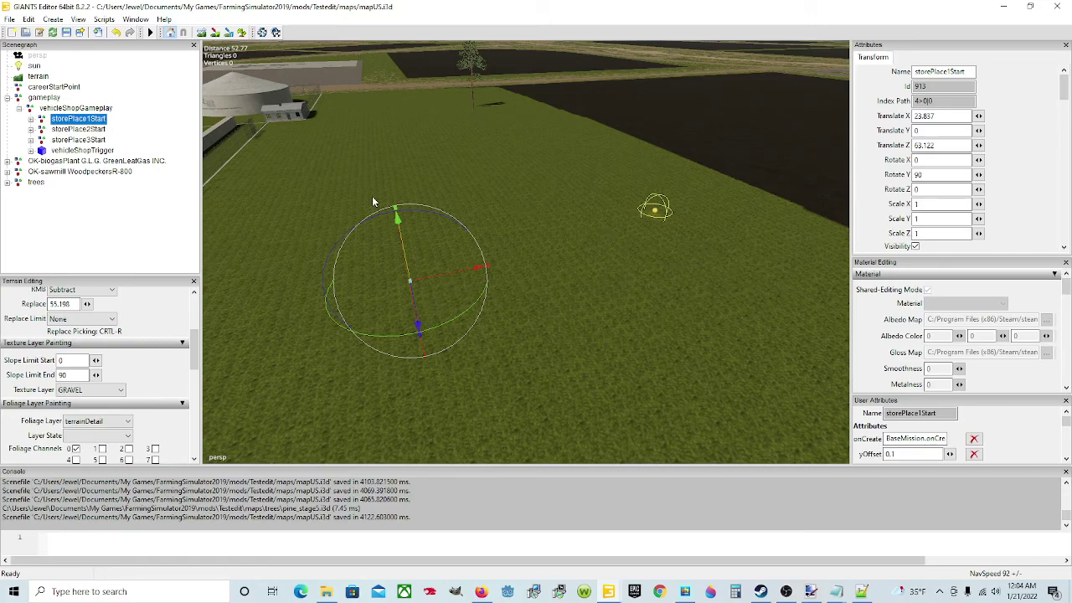
pyautogui.click(84, 130)
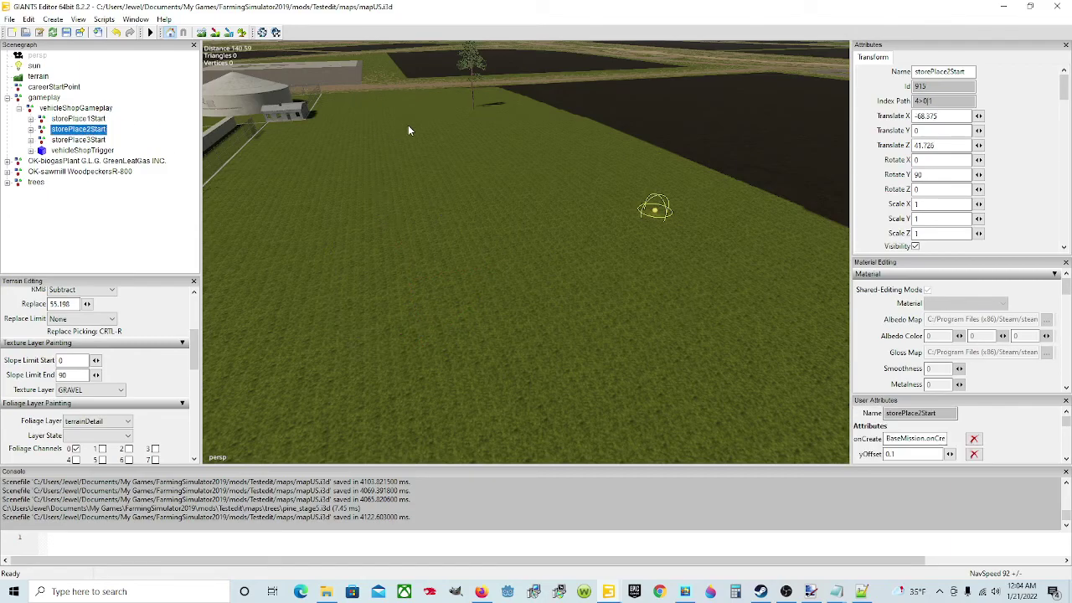
pyautogui.hotkey('ctrl', 'b')
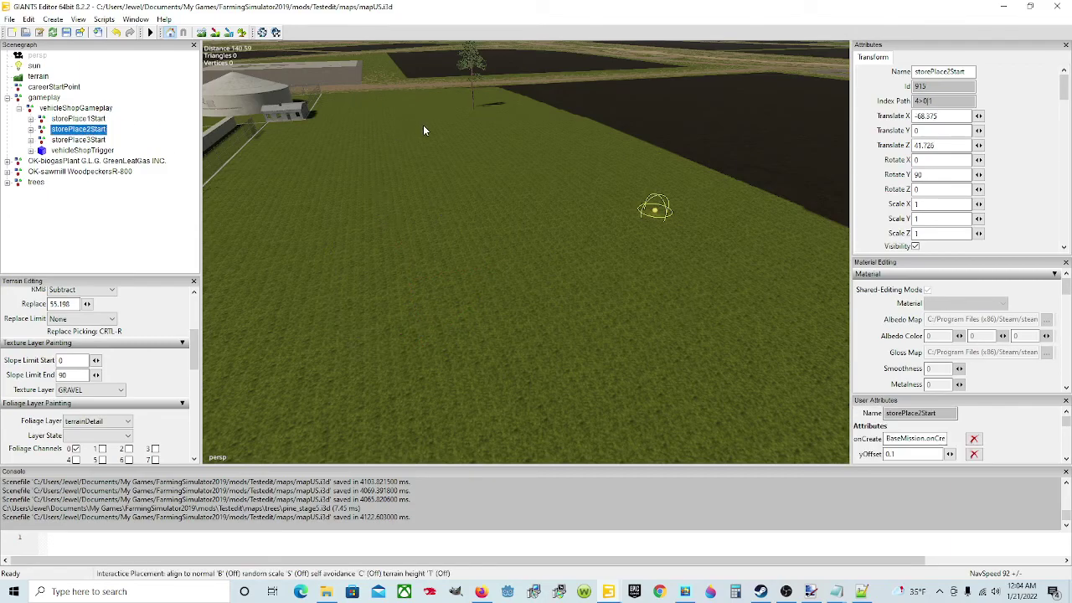
pyautogui.click(474, 174)
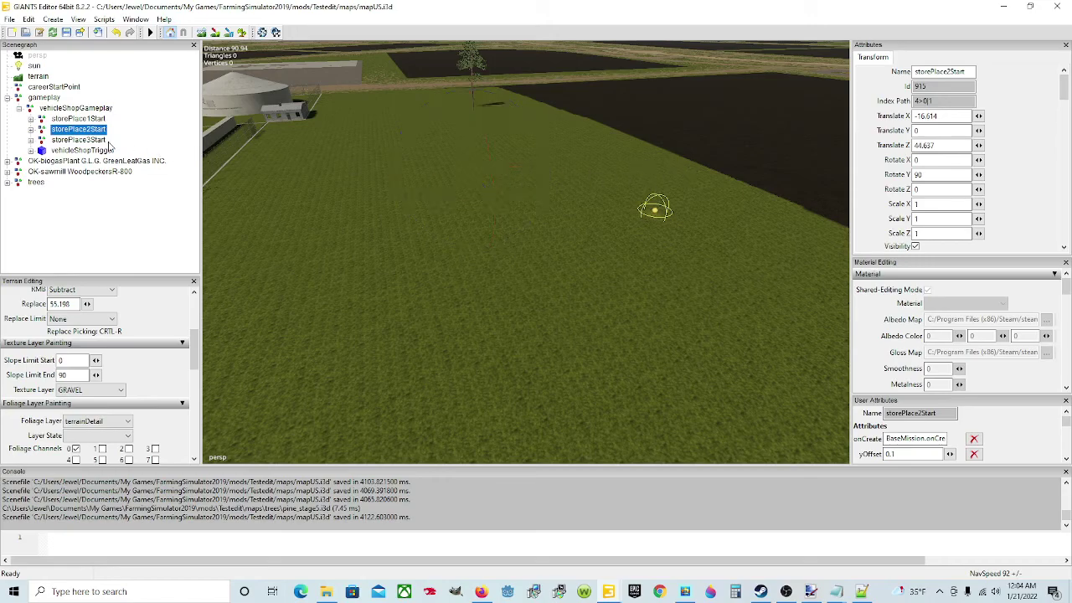
# Move storePlace3Start onto the grass near the biogas plant, at about X -81, Z 73 relative to its group
pyautogui.click(78, 140)
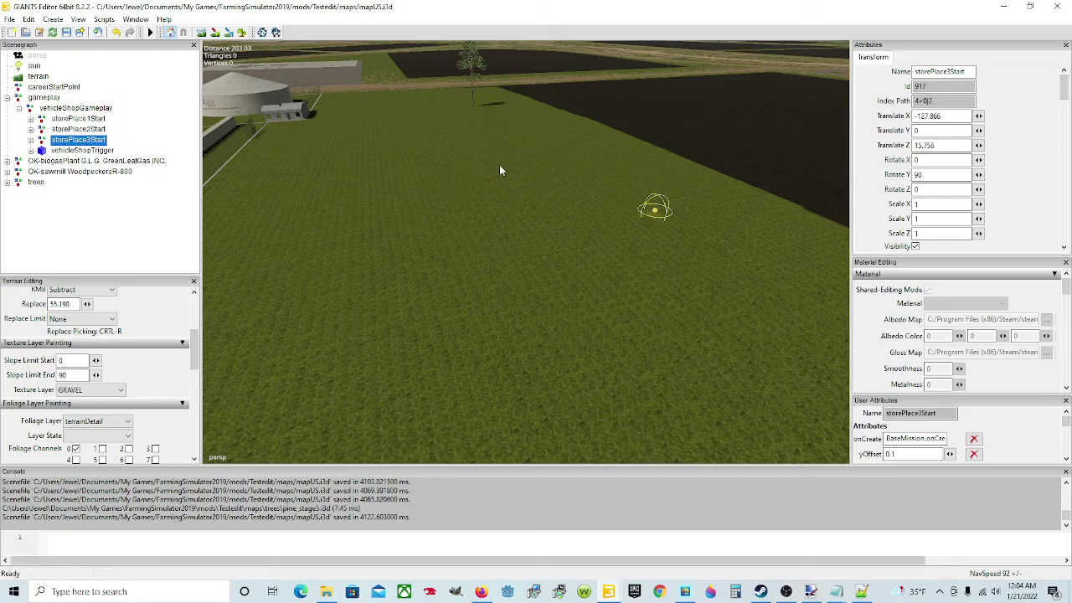
pyautogui.hotkey('ctrl', 'b')
pyautogui.click(478, 175)
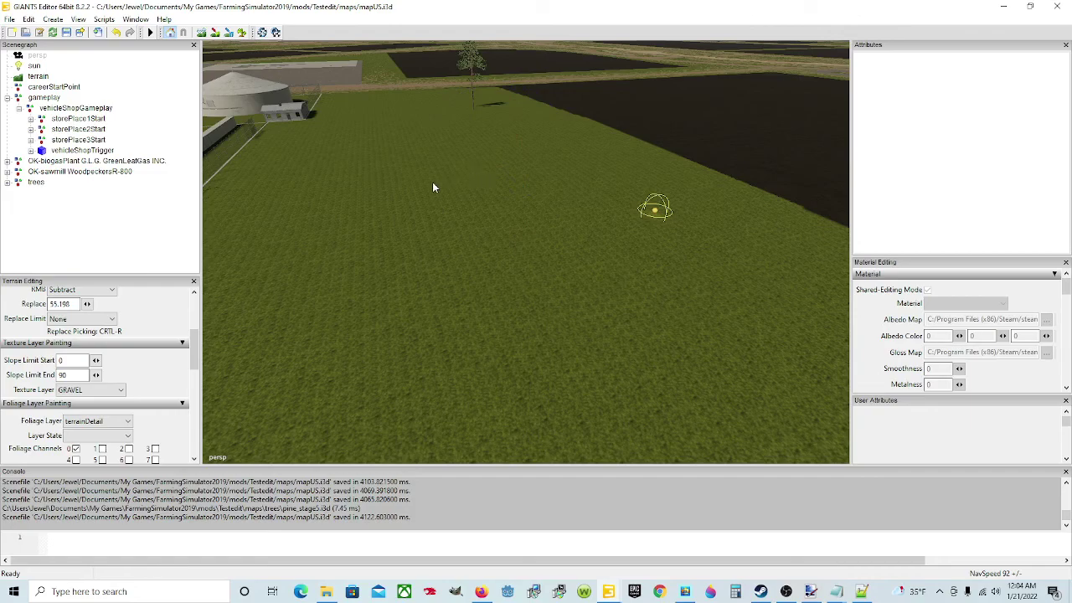
pyautogui.click(96, 130)
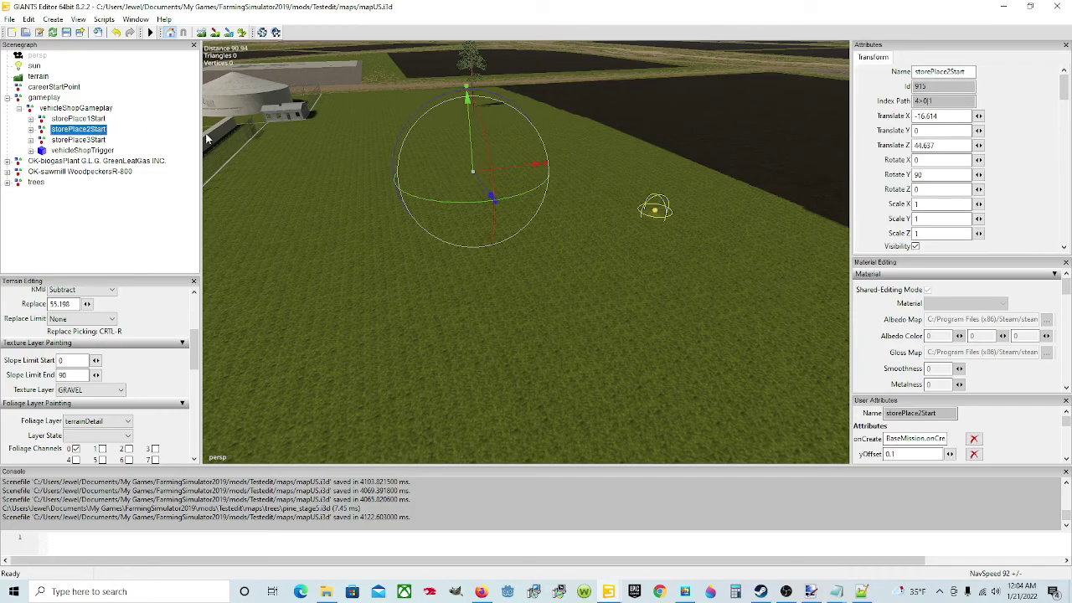
pyautogui.click(99, 140)
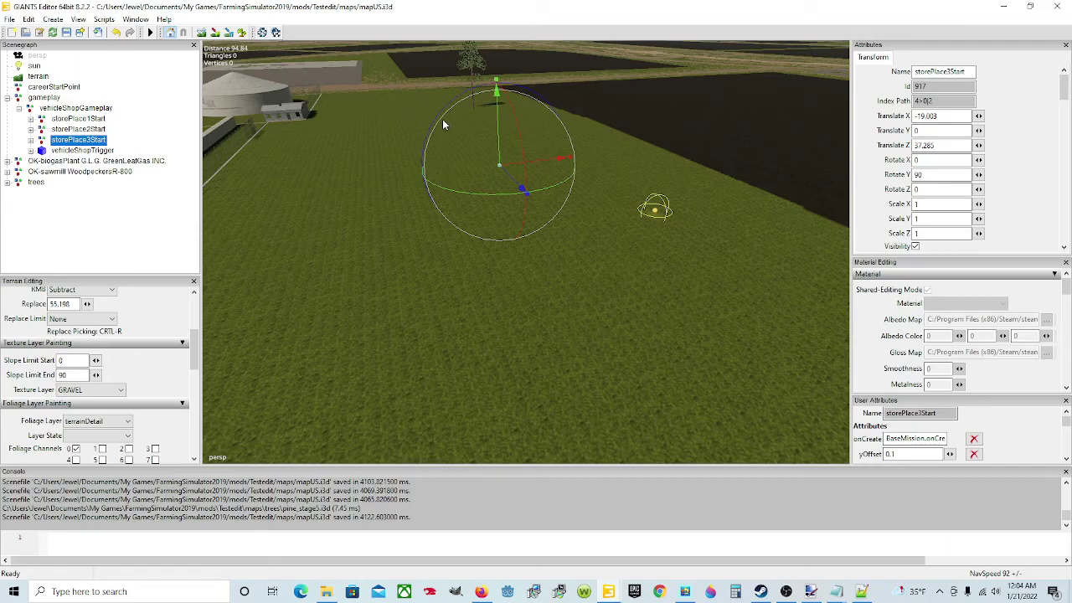
pyautogui.hotkey('ctrl', 'b')
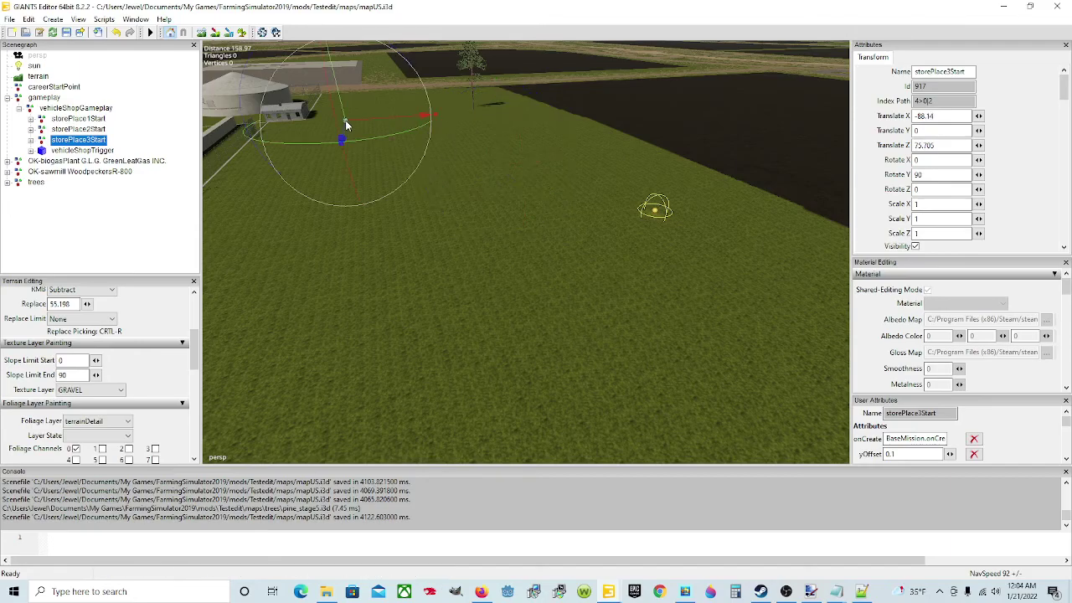
pyautogui.hotkey('ctrl', 'b')
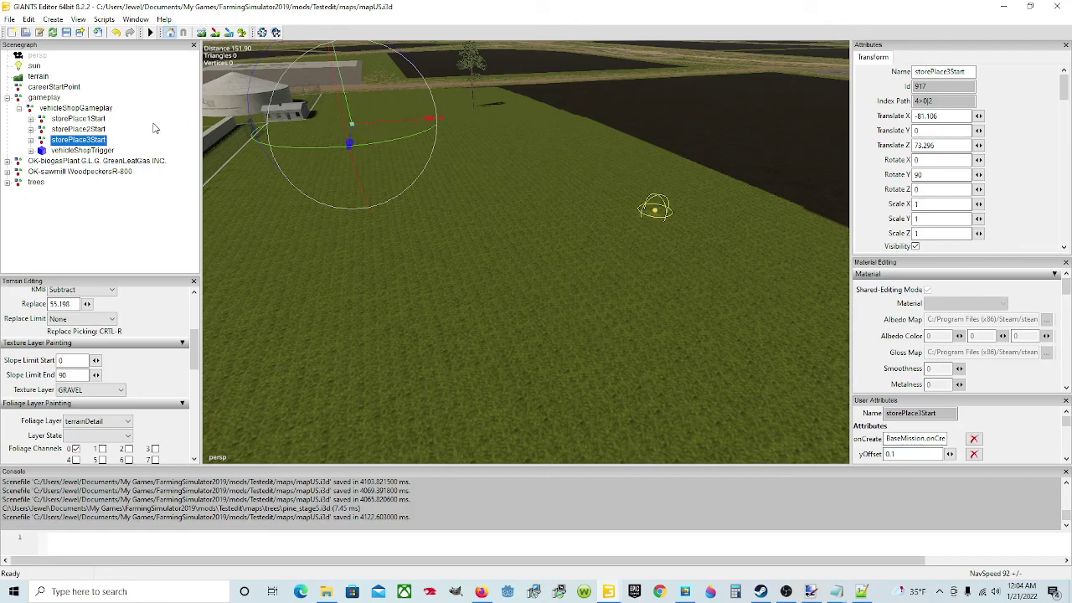
# Compare where storePlace1Start, storePlace2Start and storePlace3Start sit on the grass
pyautogui.click(85, 120)
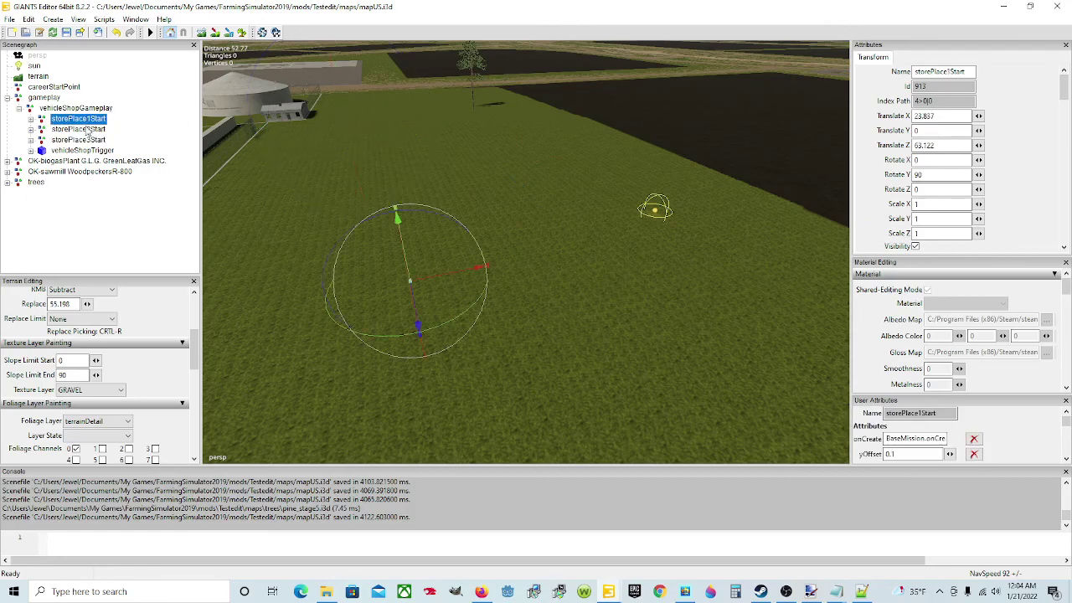
pyautogui.click(87, 130)
pyautogui.click(86, 142)
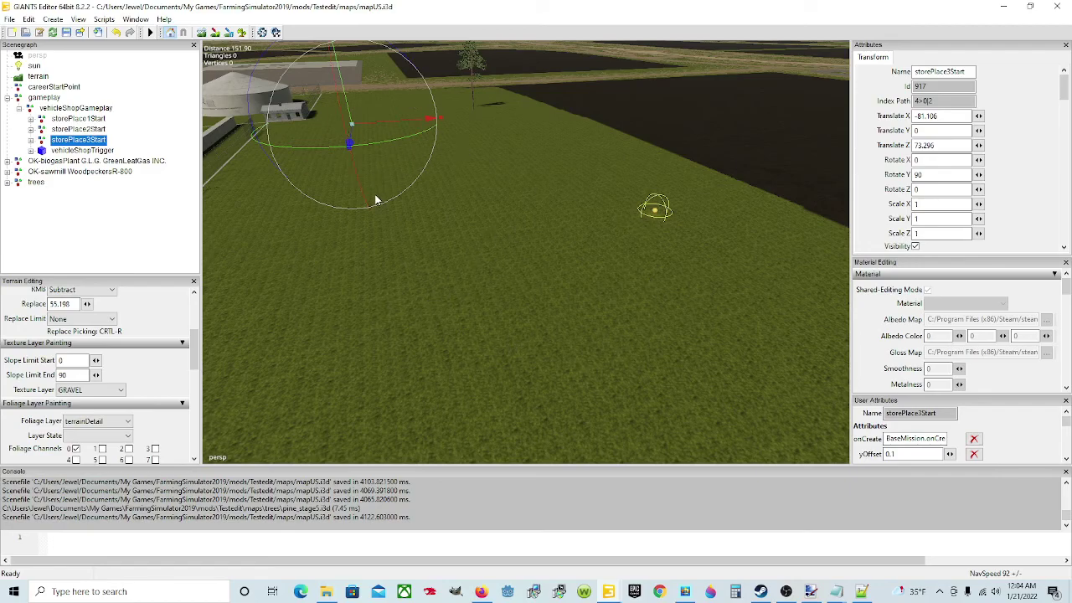
pyautogui.click(98, 131)
# Rotate storePlace1Start around the Y axis to about -4.8 degrees and save the map
pyautogui.click(84, 120)
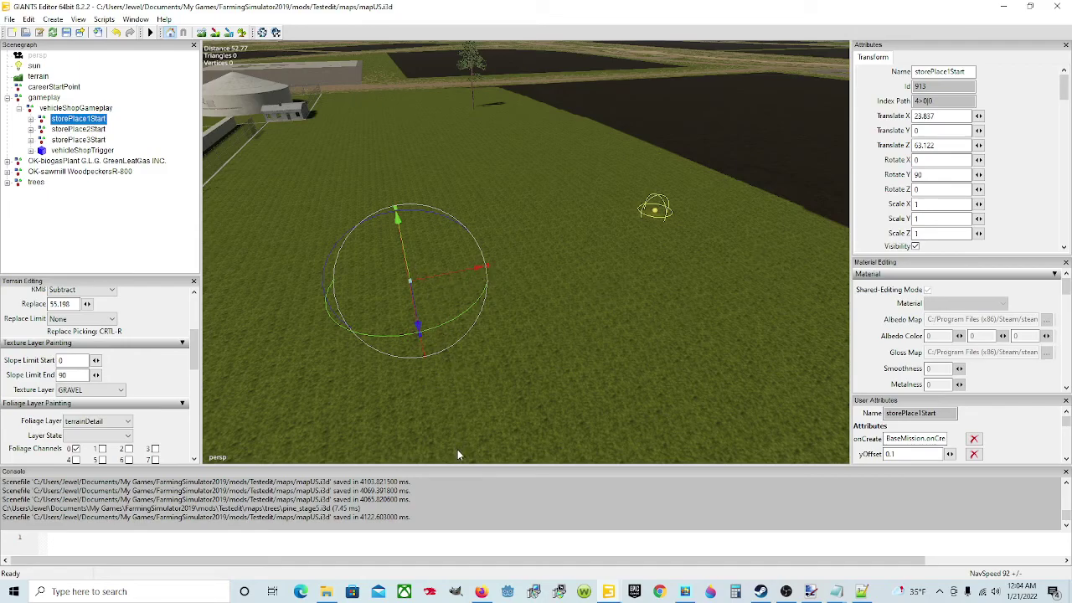
pyautogui.moveTo(446, 323); pyautogui.dragTo(346, 306)
pyautogui.keyDown('alt'); pyautogui.moveTo(552, 301); pyautogui.dragTo(383, 286); pyautogui.keyUp('alt')
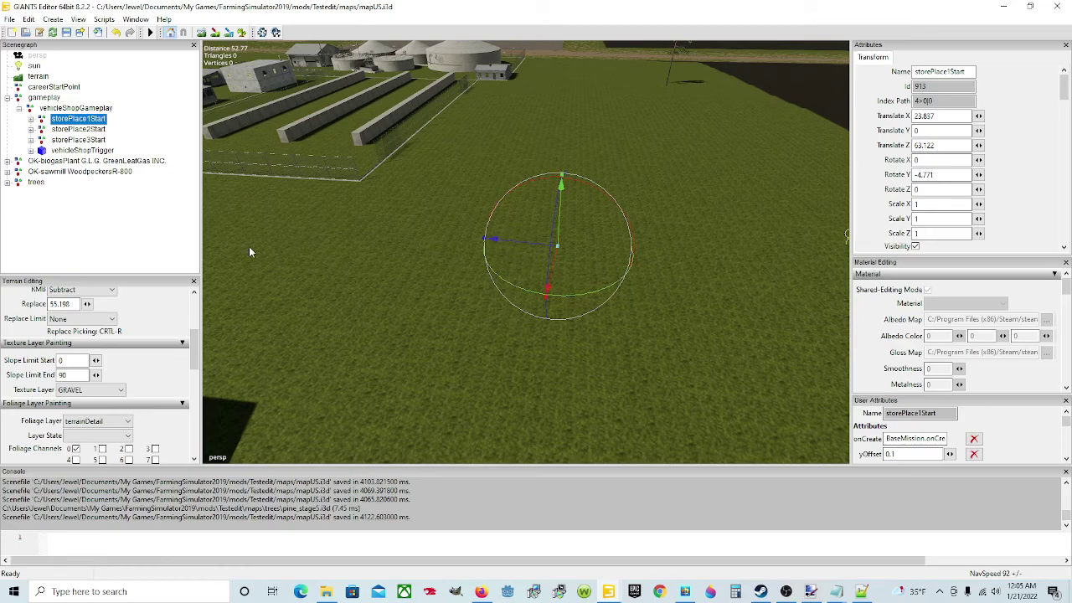
pyautogui.moveTo(444, 367); pyautogui.dragTo(604, 294, button='right')
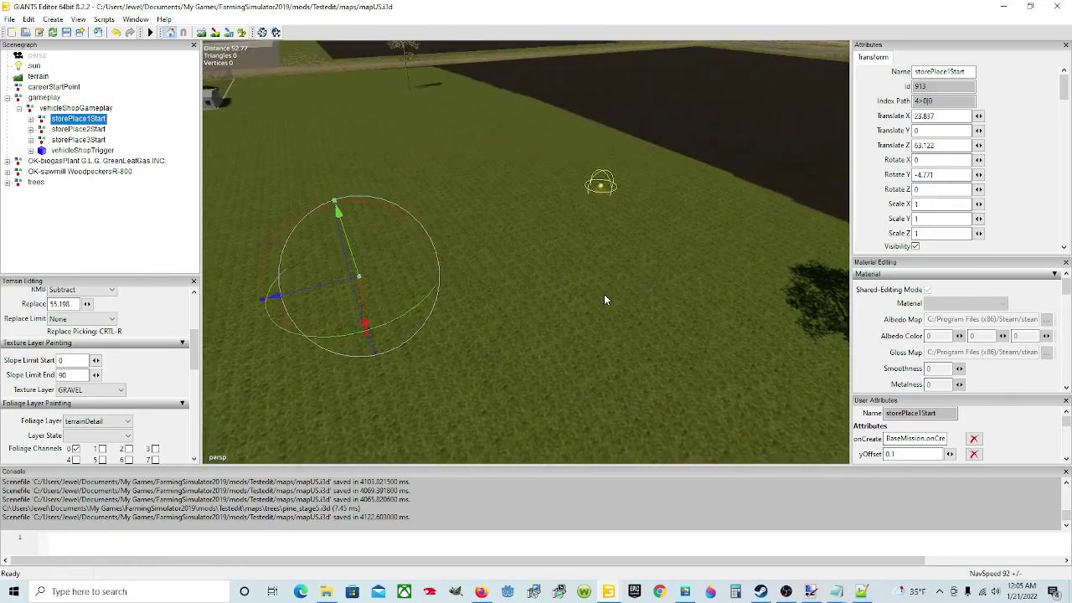
pyautogui.click(67, 32)
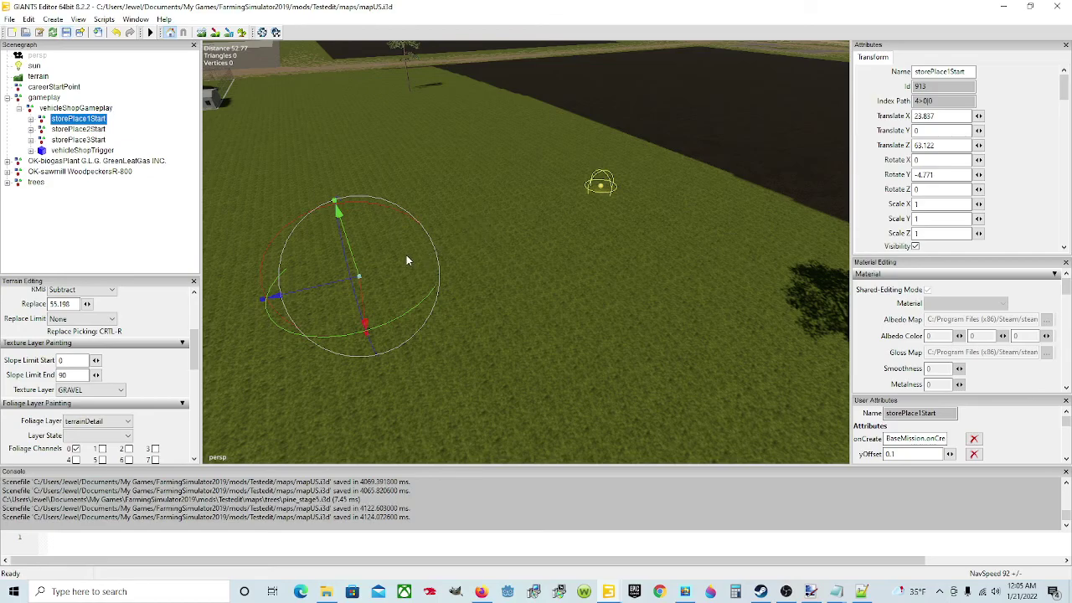
# Examine where storePlace1Start and careerStartPoint sit relative to the sawmill, the pine trees and the dark field
pyautogui.keyDown('alt'); pyautogui.moveTo(406, 256); pyautogui.dragTo(566, 276); pyautogui.keyUp('alt')
pyautogui.scroll(-3, 507, 250)
pyautogui.keyDown('alt'); pyautogui.moveTo(506, 250); pyautogui.dragTo(460, 260); pyautogui.keyUp('alt')
pyautogui.scroll(-4, 459, 258)
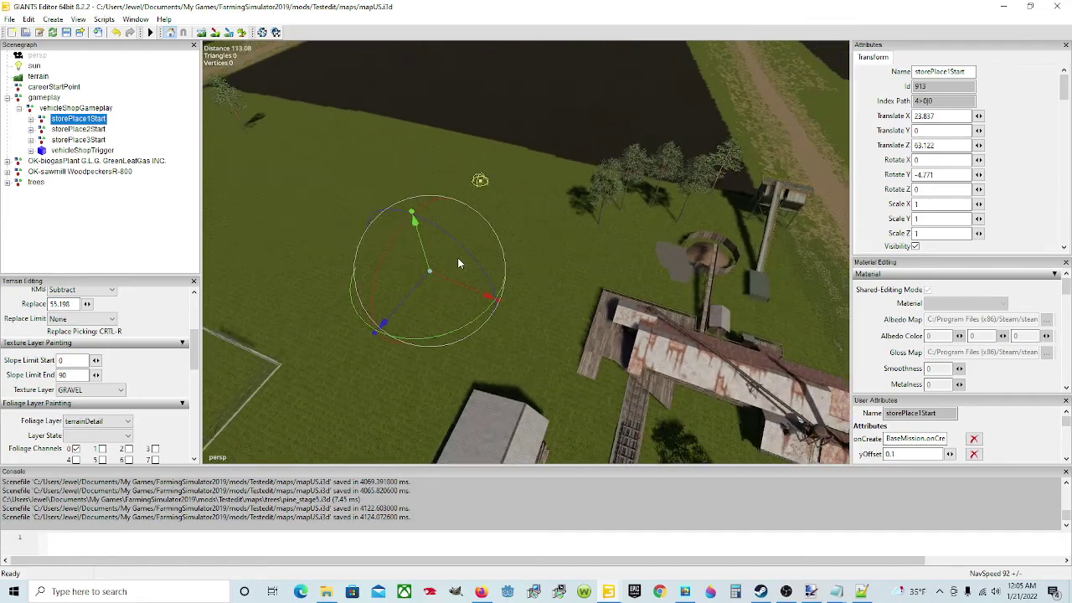
pyautogui.keyDown('alt'); pyautogui.moveTo(471, 309); pyautogui.dragTo(429, 281); pyautogui.keyUp('alt')
pyautogui.scroll(12, 428, 280)
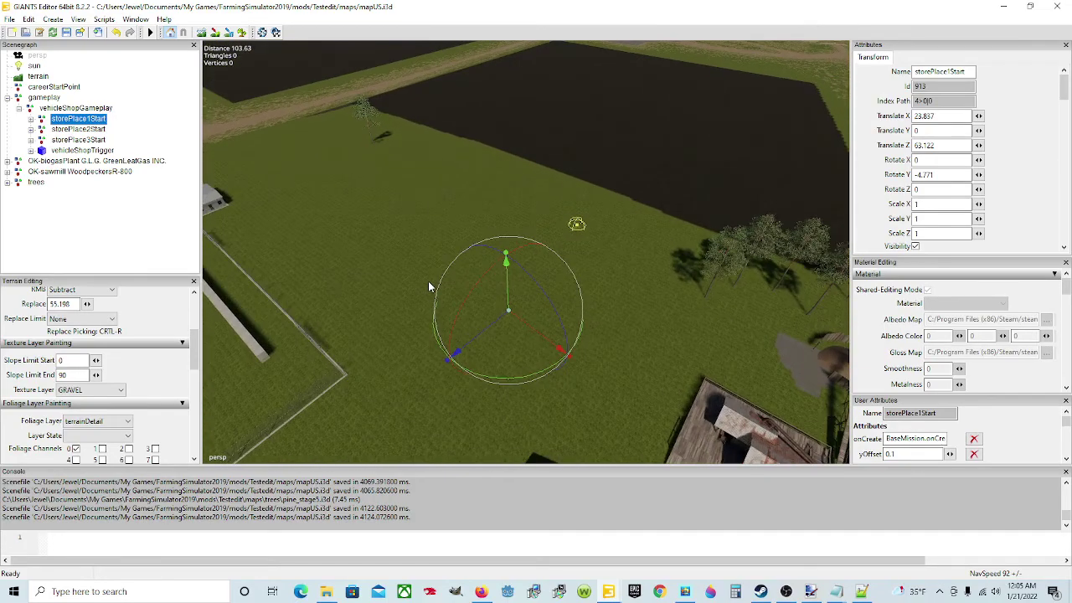
pyautogui.scroll(-4, 436, 278)
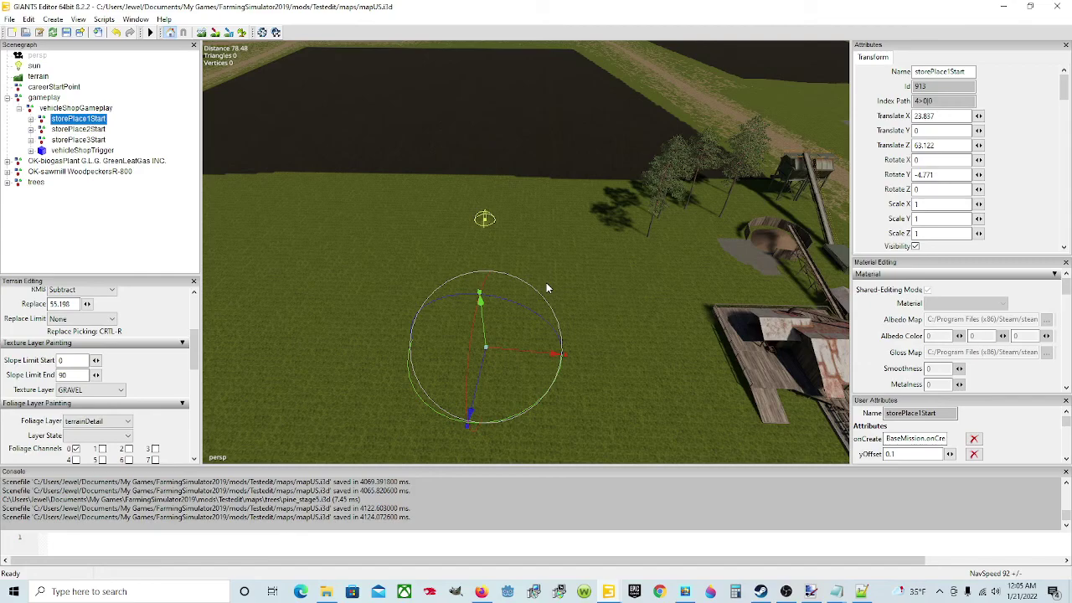
pyautogui.moveTo(546, 289); pyautogui.dragTo(655, 316, button='right')
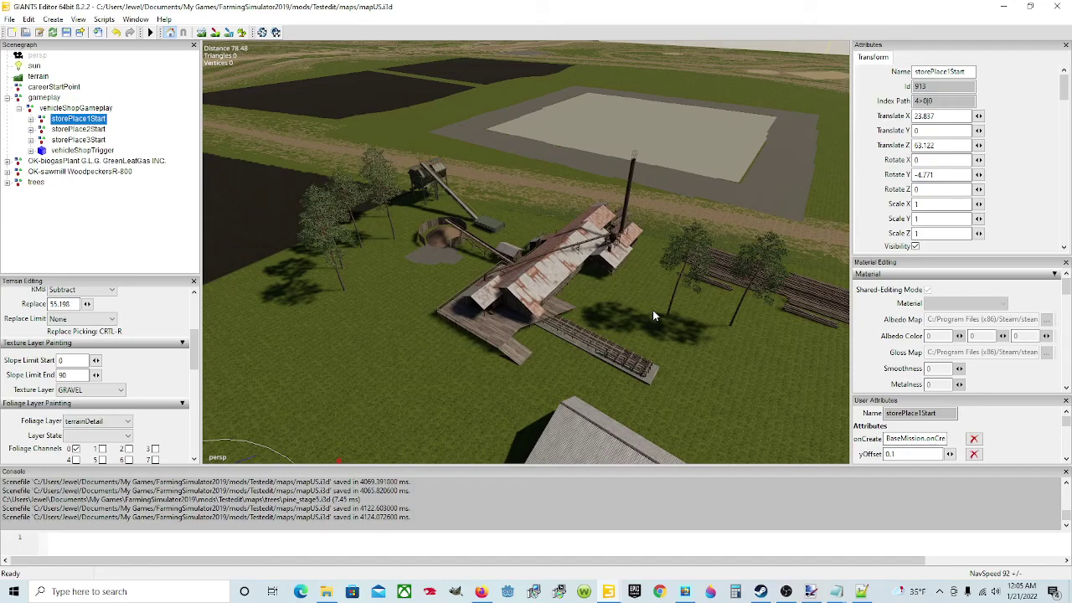
pyautogui.moveTo(653, 310); pyautogui.dragTo(582, 335, button='right')
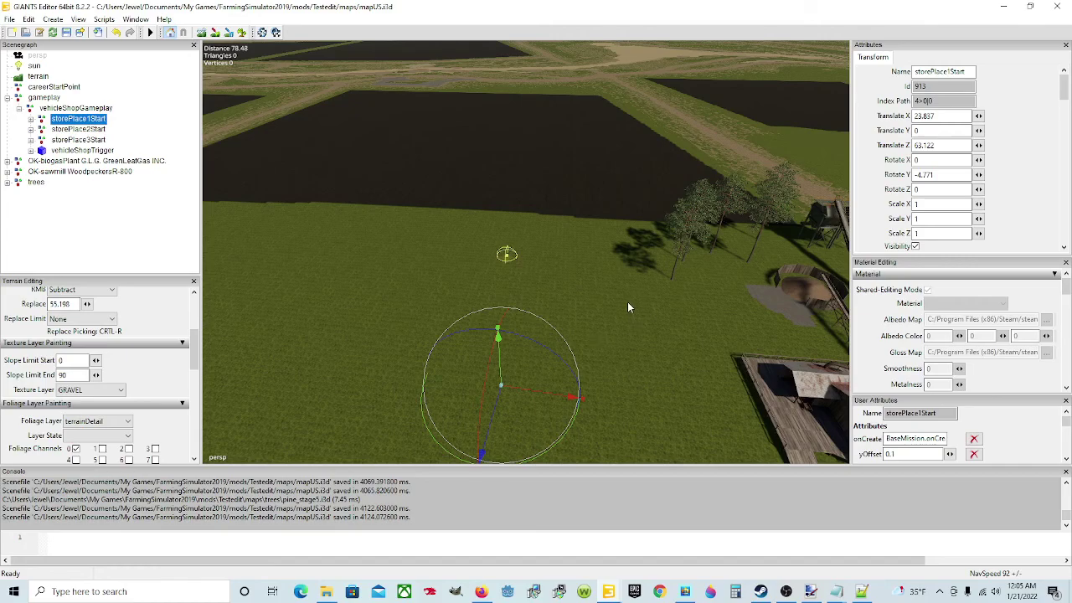
pyautogui.moveTo(628, 308); pyautogui.dragTo(628, 321, button='right')
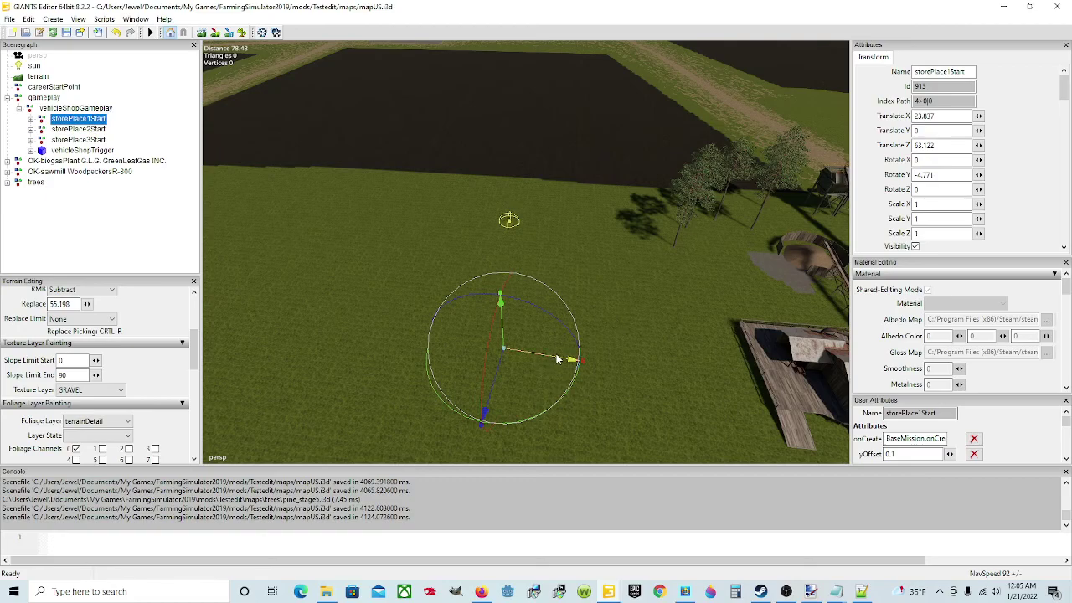
pyautogui.moveTo(563, 365); pyautogui.dragTo(596, 358, button='right')
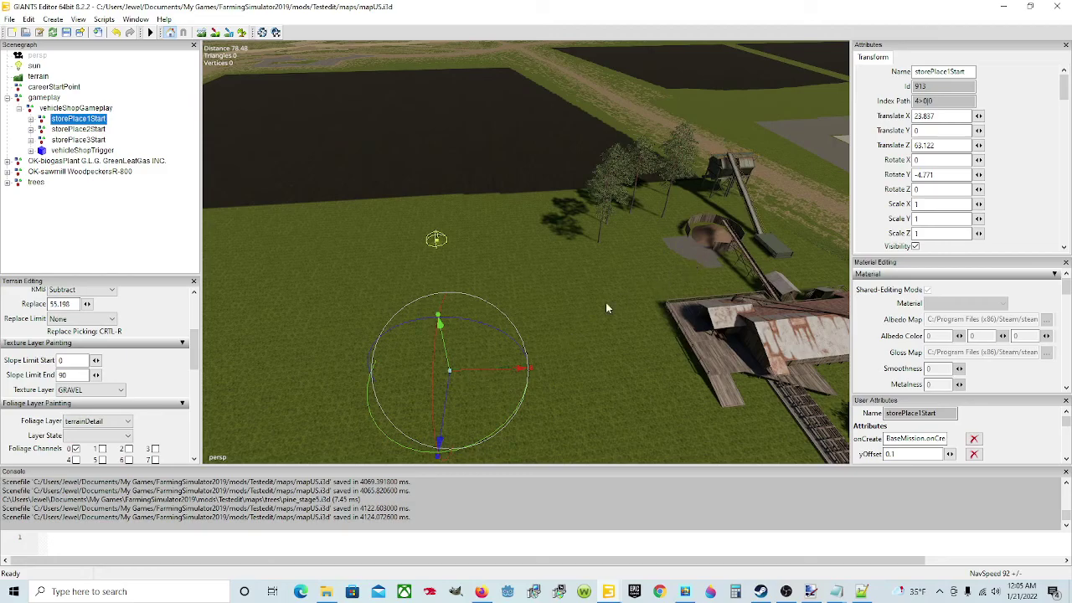
pyautogui.click(59, 88)
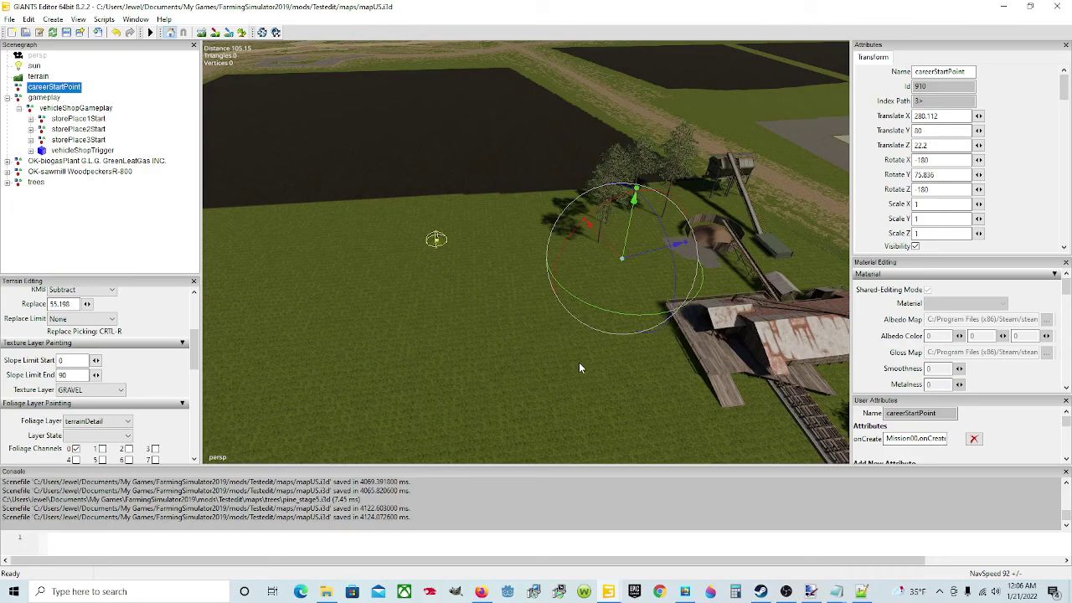
# Switch to Steam, launch Farming Simulator 19 and begin a new career in the unused Savegame 15 slot
pyautogui.click(761, 591)
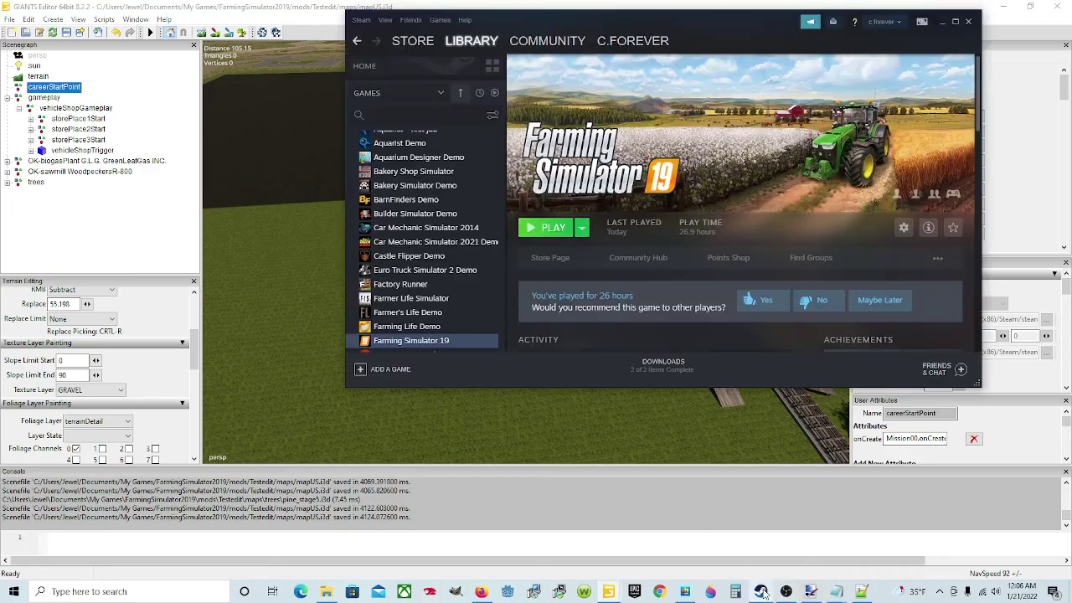
pyautogui.click(555, 233)
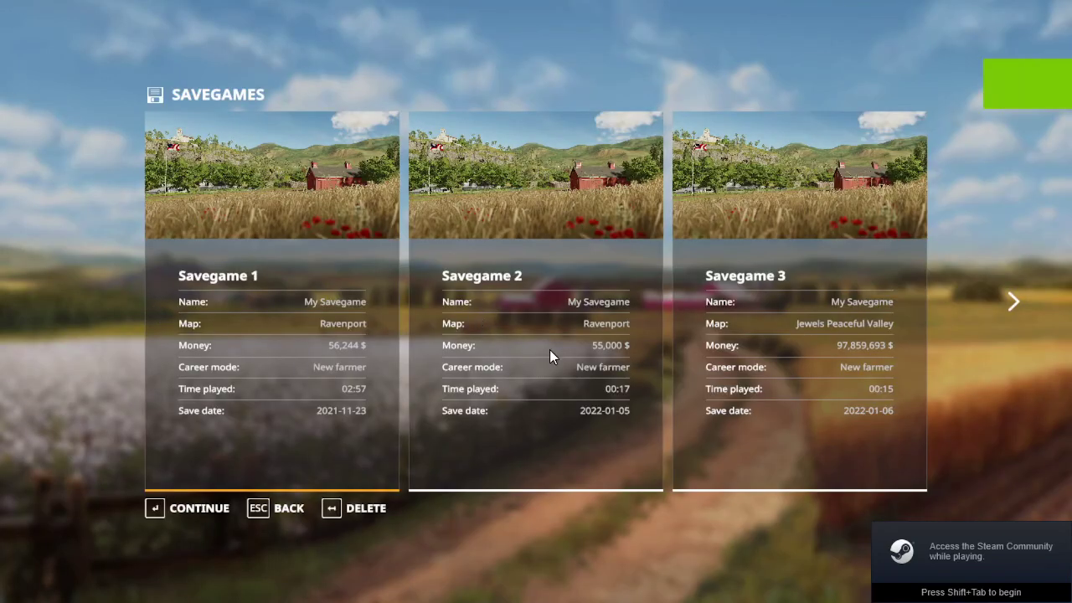
pyautogui.scroll(-16, 571, 360)
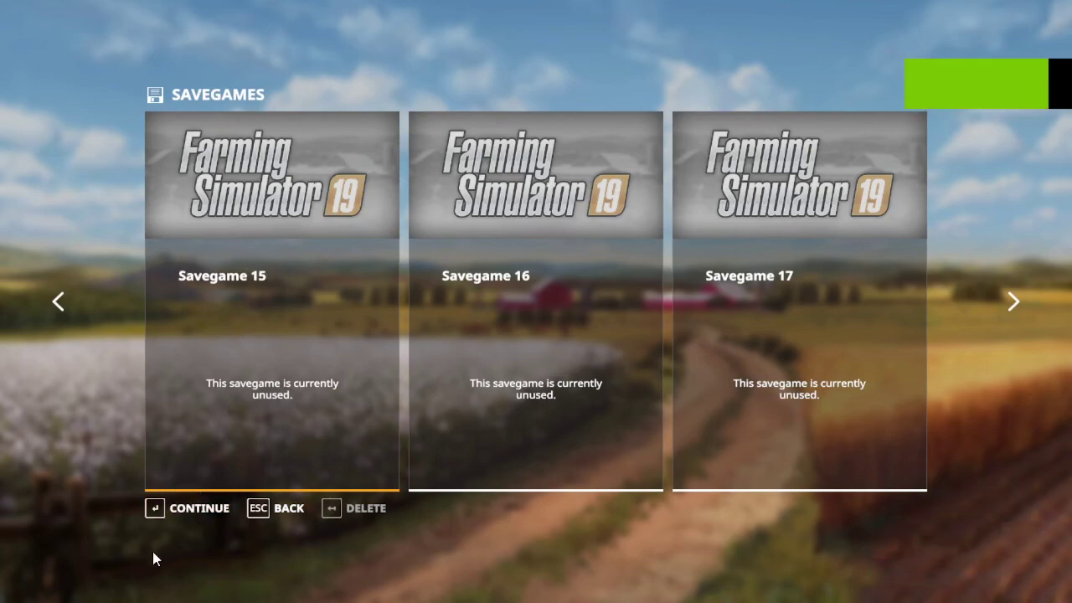
pyautogui.click(206, 513)
pyautogui.click(175, 506)
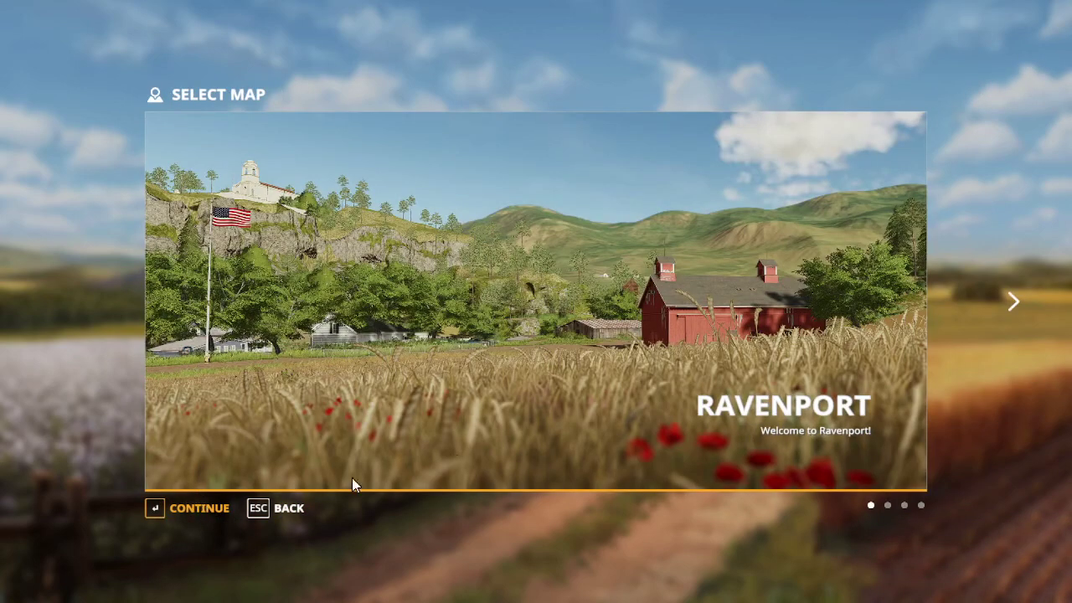
# Start the career on Sample Mod Map 2 with the preselected mods and dismiss the introductory tutorial message
pyautogui.click(1001, 304)
pyautogui.click(1001, 305)
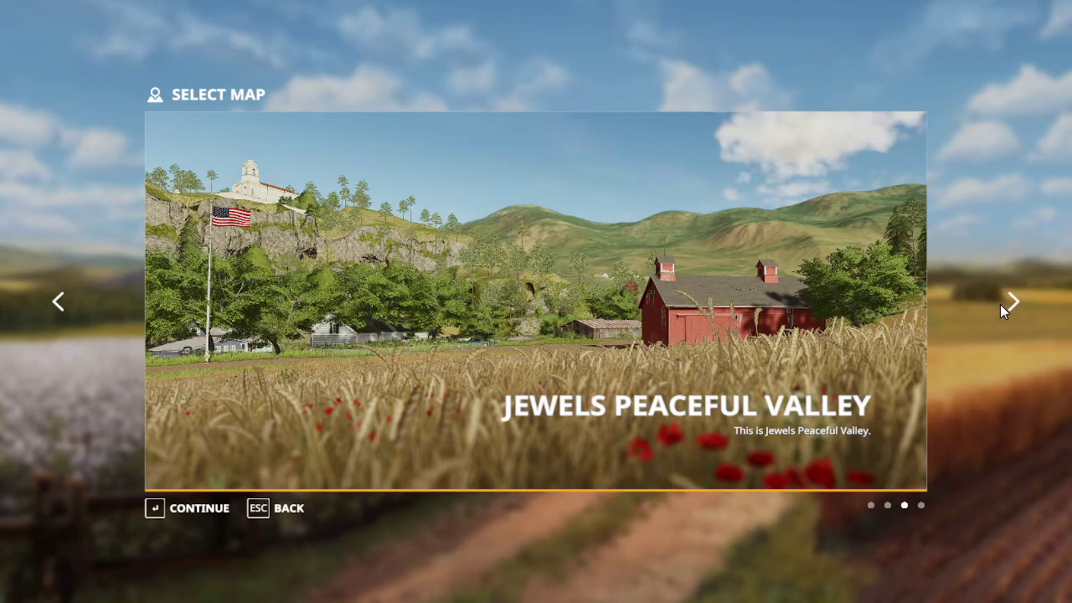
pyautogui.click(1001, 304)
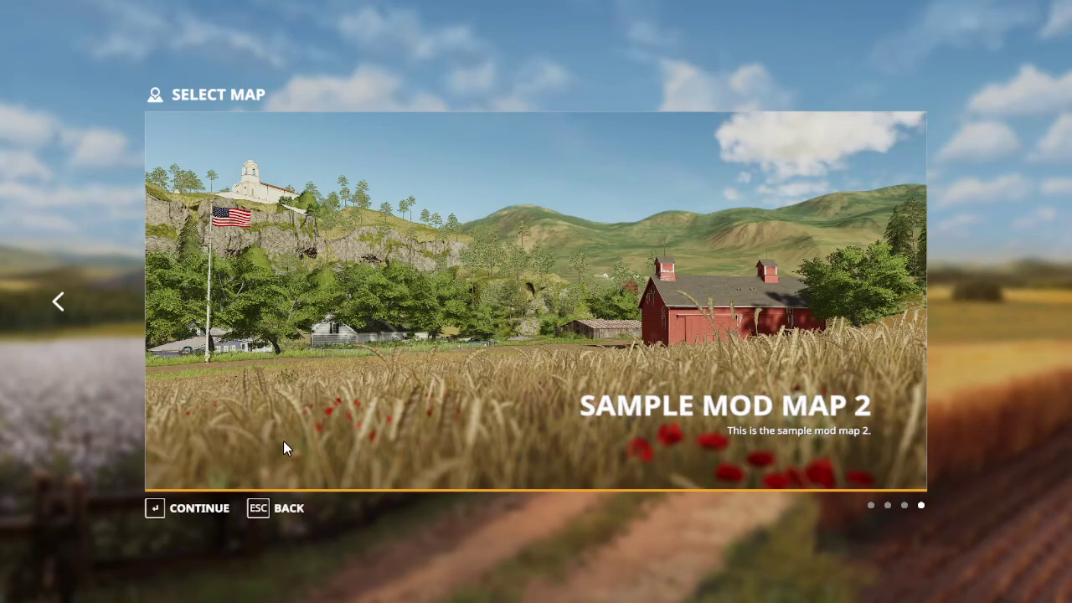
pyautogui.click(193, 507)
pyautogui.click(179, 511)
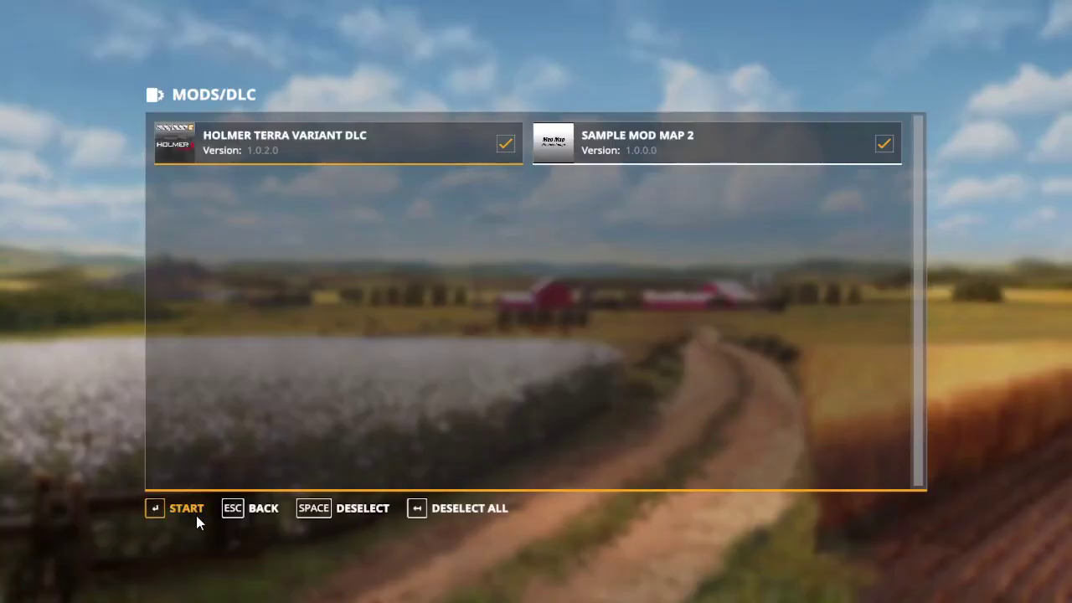
pyautogui.click(176, 509)
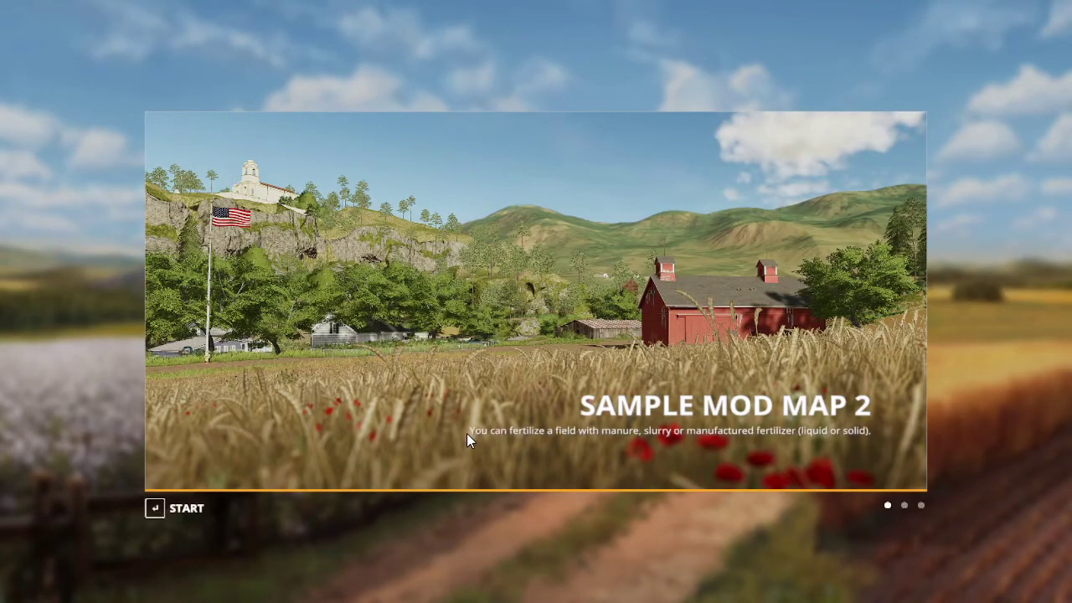
pyautogui.click(197, 503)
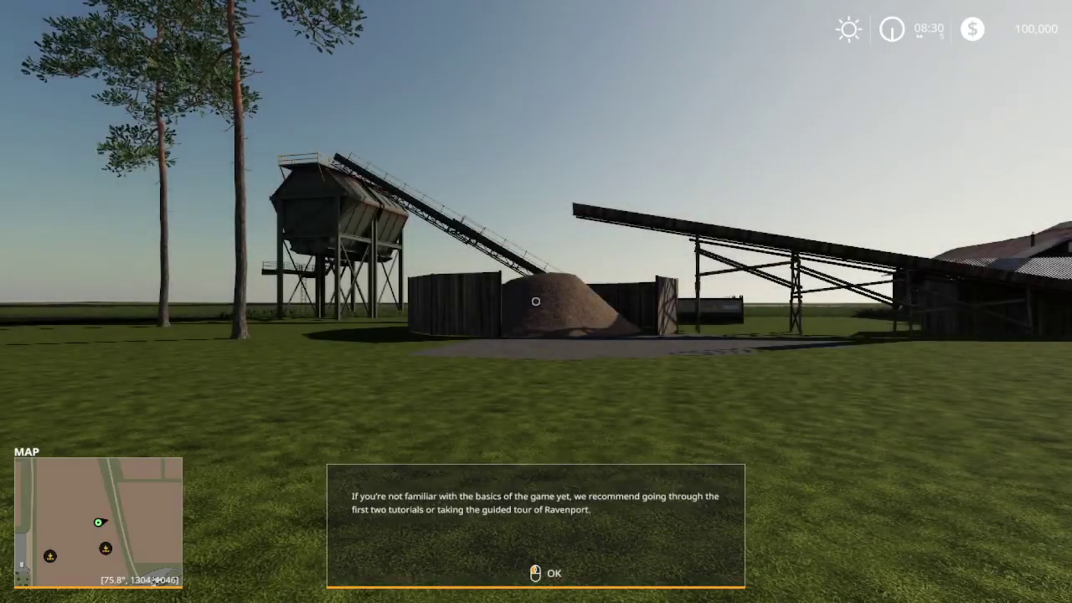
pyautogui.click(537, 302)
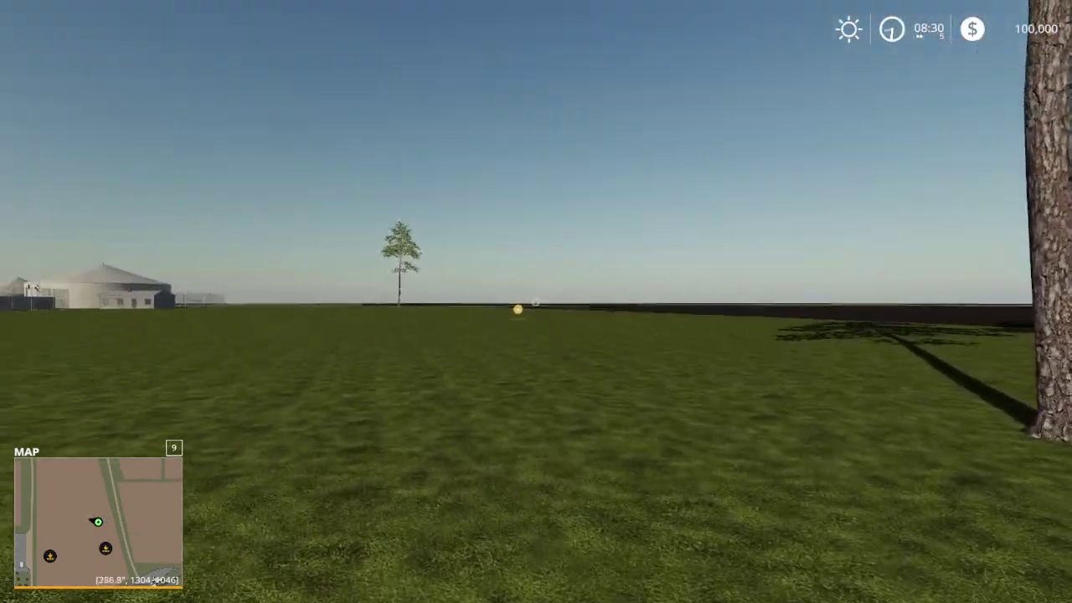
# Look around from the career start point toward the lone pine tree, the round building and the yellow shop marker
pyautogui.press('w')
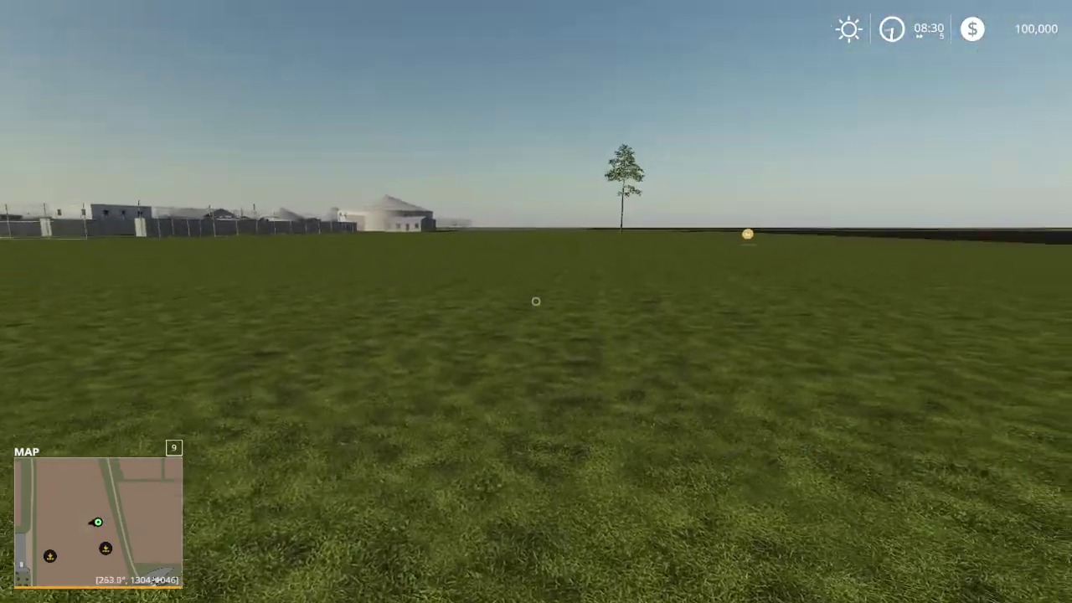
pyautogui.press('w')
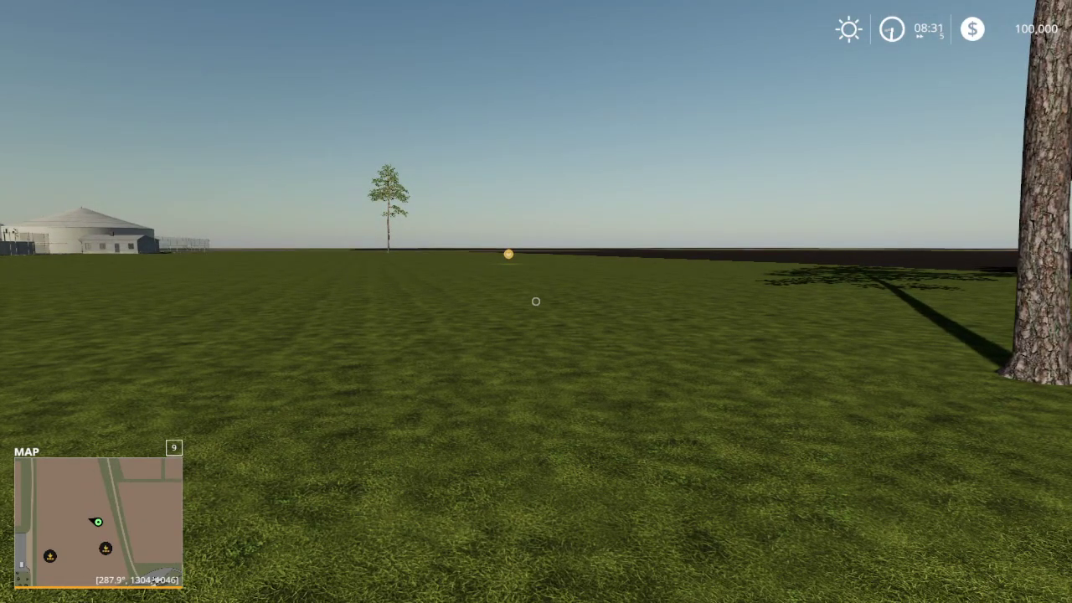
pyautogui.press('w')
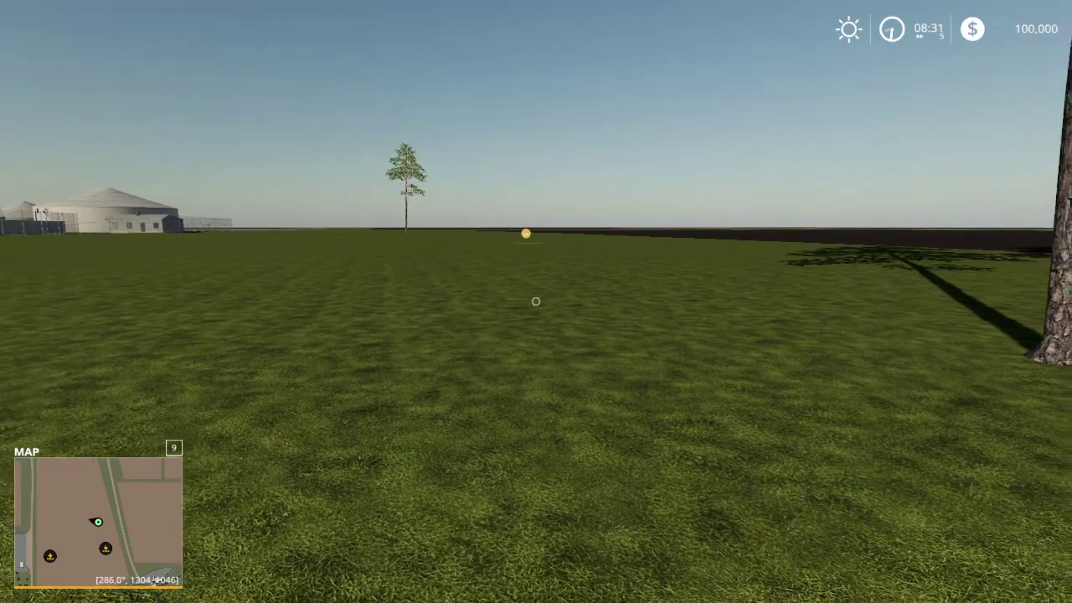
# Lease a Fiat 1300 DT with the Standard wheel setup from the shop's Small Tractors category and return to the field
pyautogui.press('p')
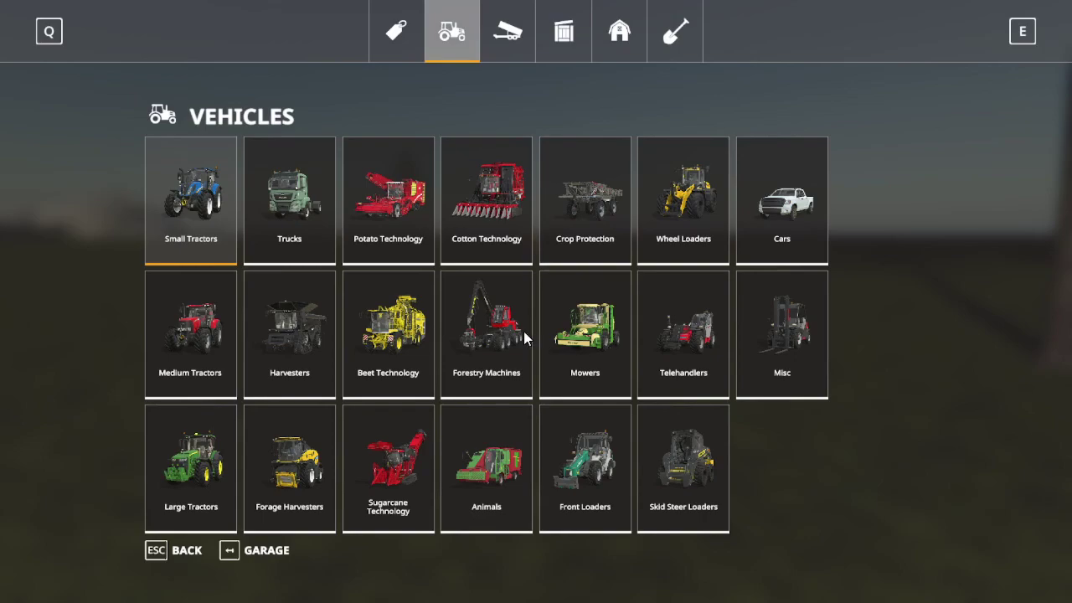
pyautogui.click(199, 499)
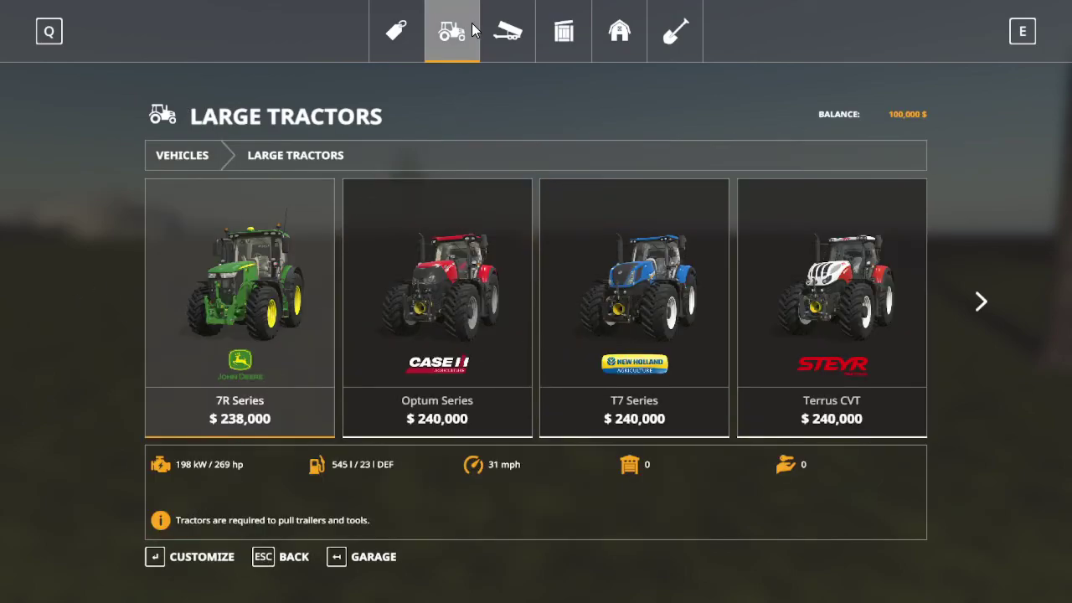
pyautogui.press('e')
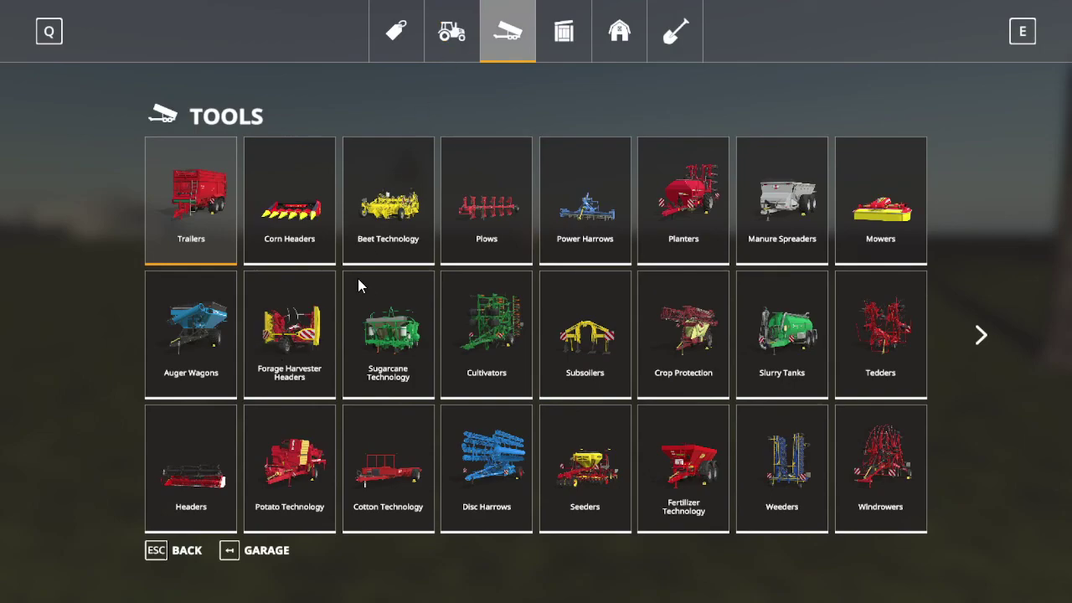
pyautogui.press('q')
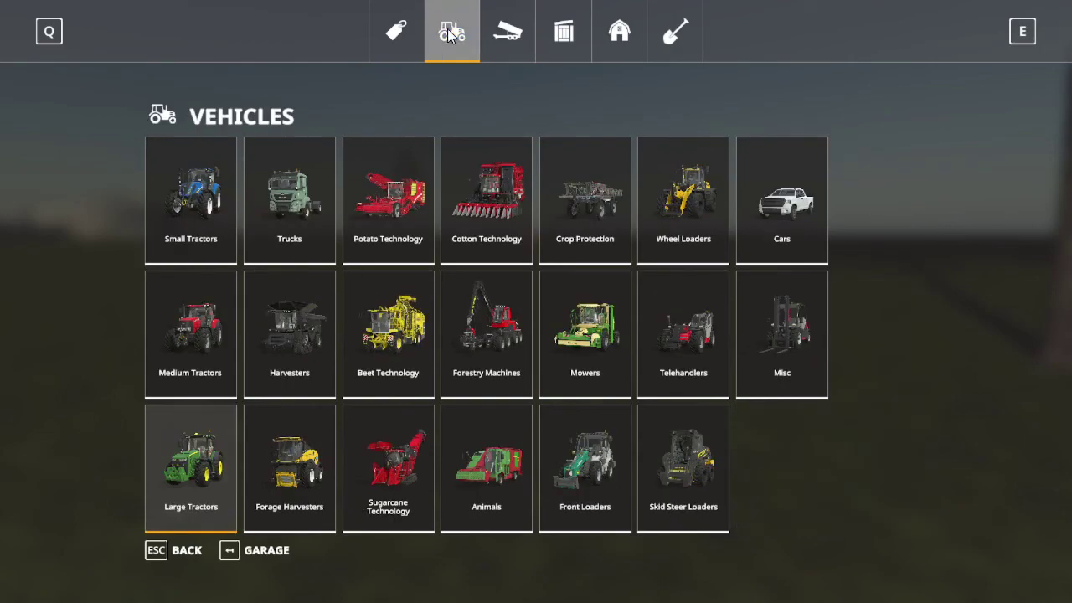
pyautogui.click(171, 220)
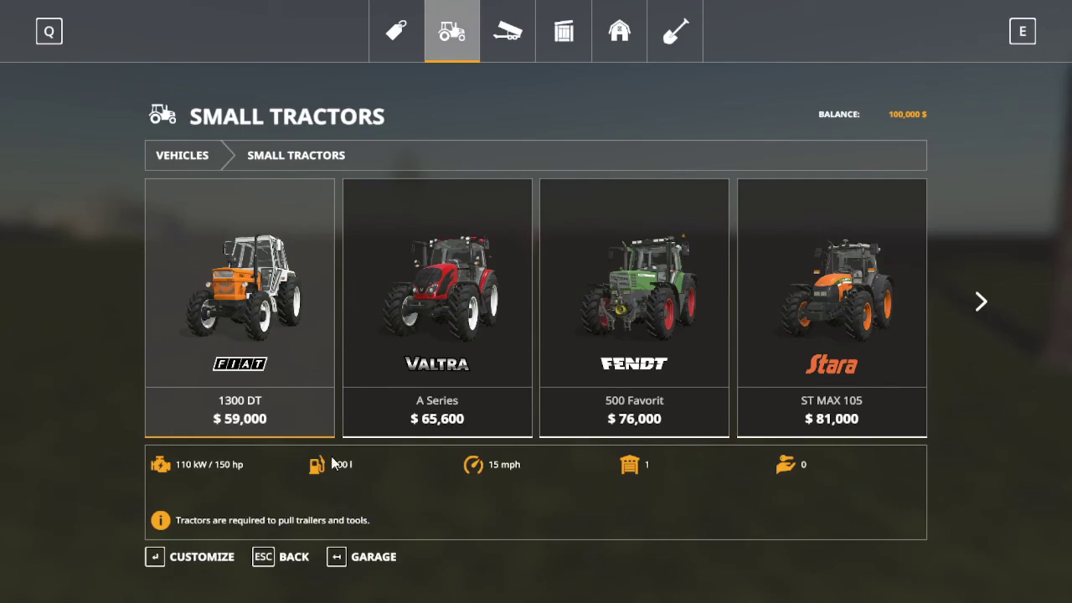
pyautogui.click(267, 360)
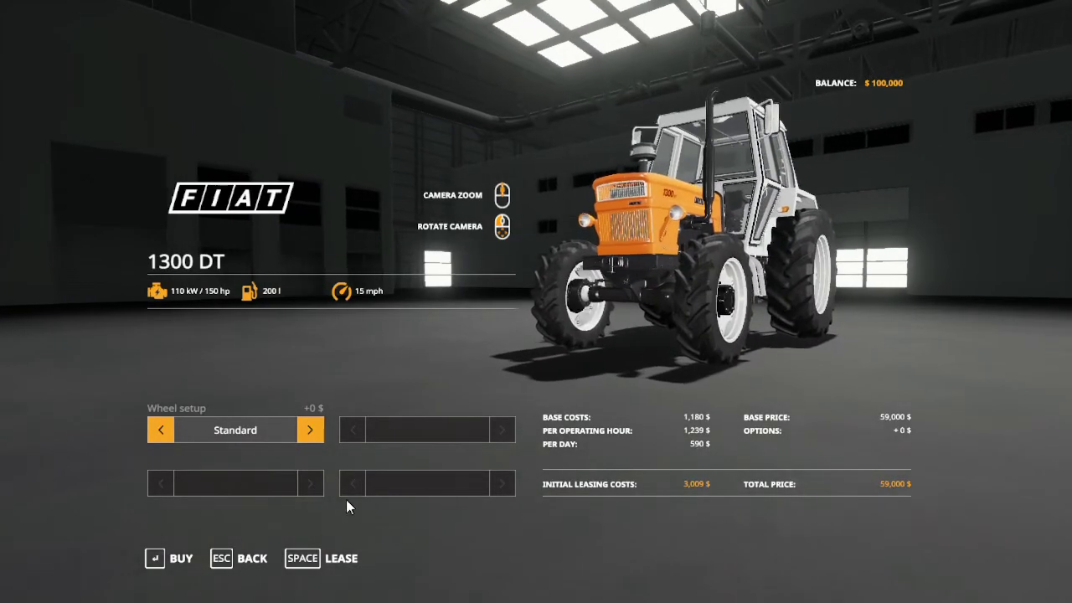
pyautogui.click(328, 560)
pyautogui.click(394, 383)
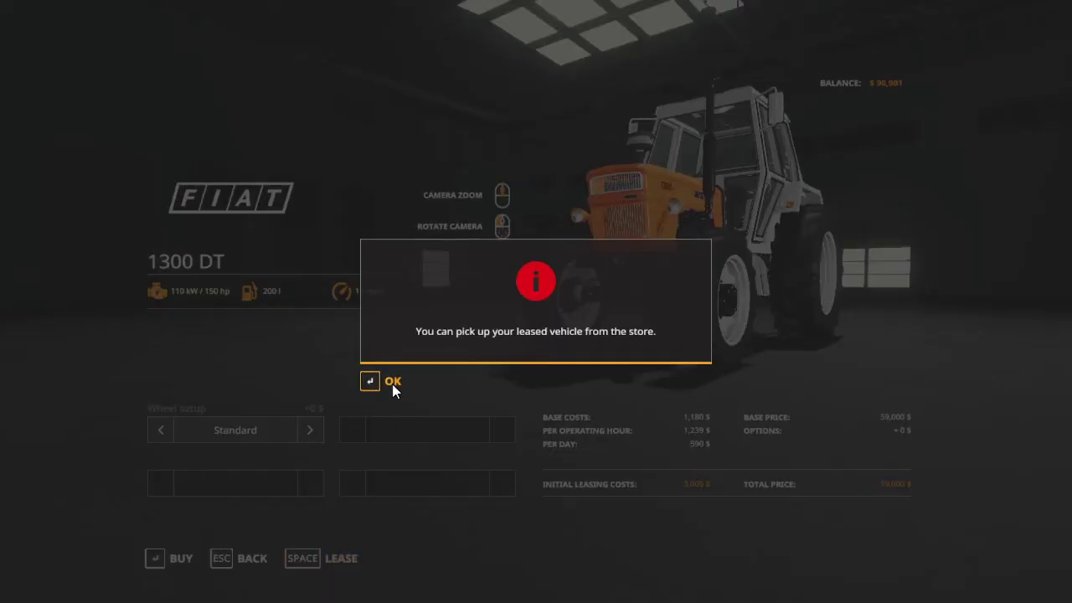
pyautogui.click(393, 384)
pyautogui.click(254, 560)
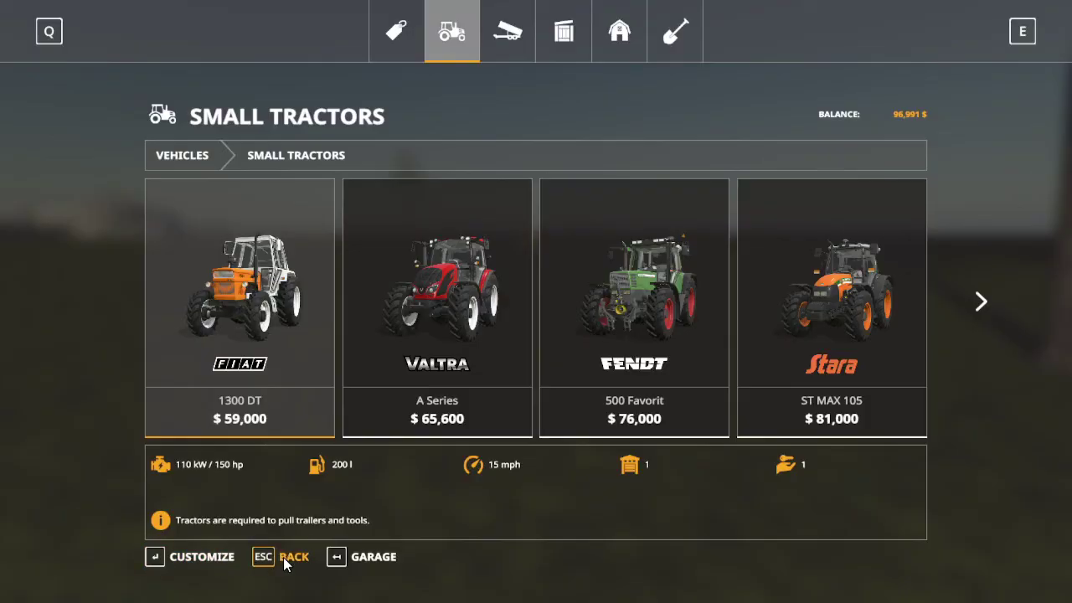
pyautogui.click(285, 557)
pyautogui.click(192, 560)
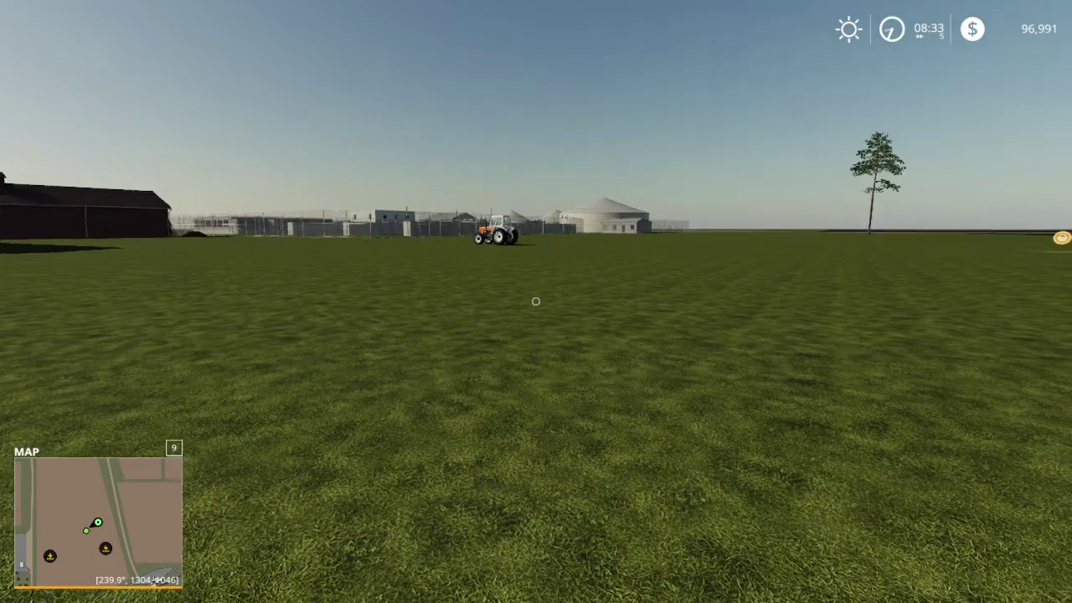
# Walk across the grass to the leased Fiat tractor and stop behind it to check its store place
pyautogui.press('w')
pyautogui.press('w')
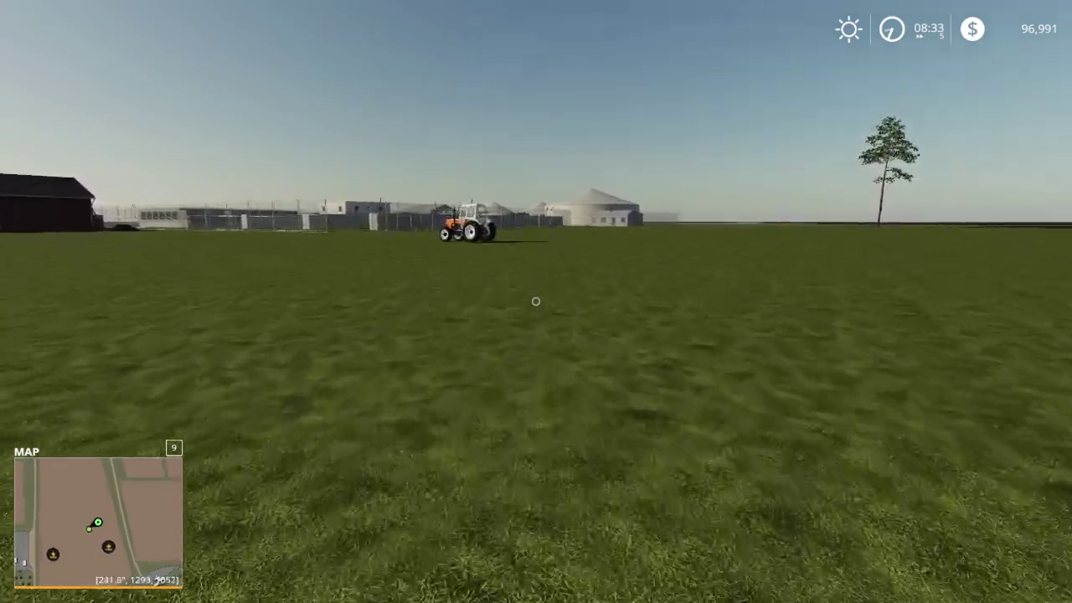
pyautogui.press('w')
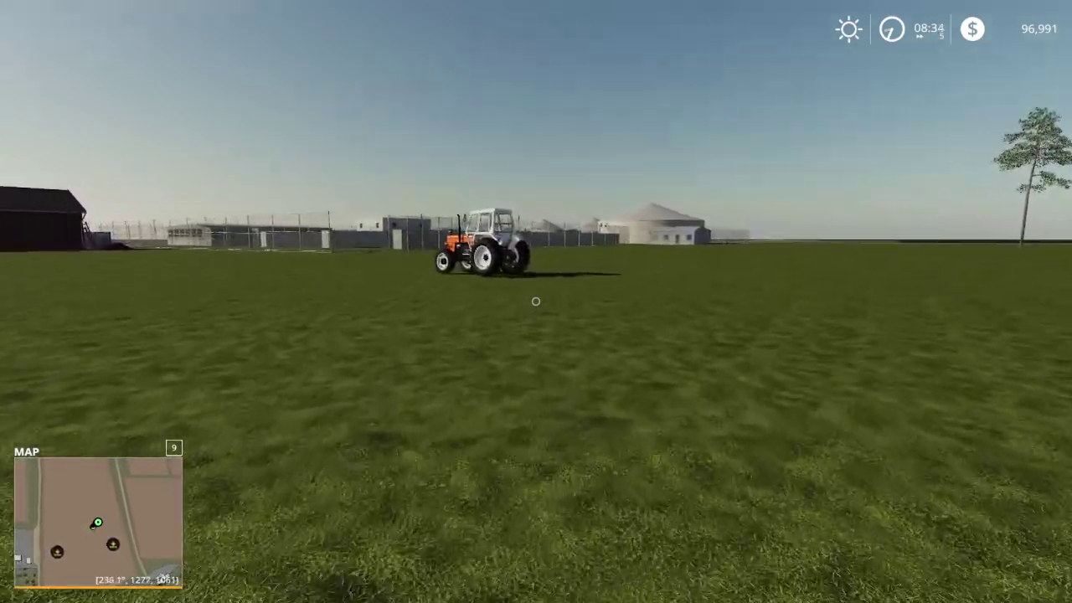
pyautogui.press('w')
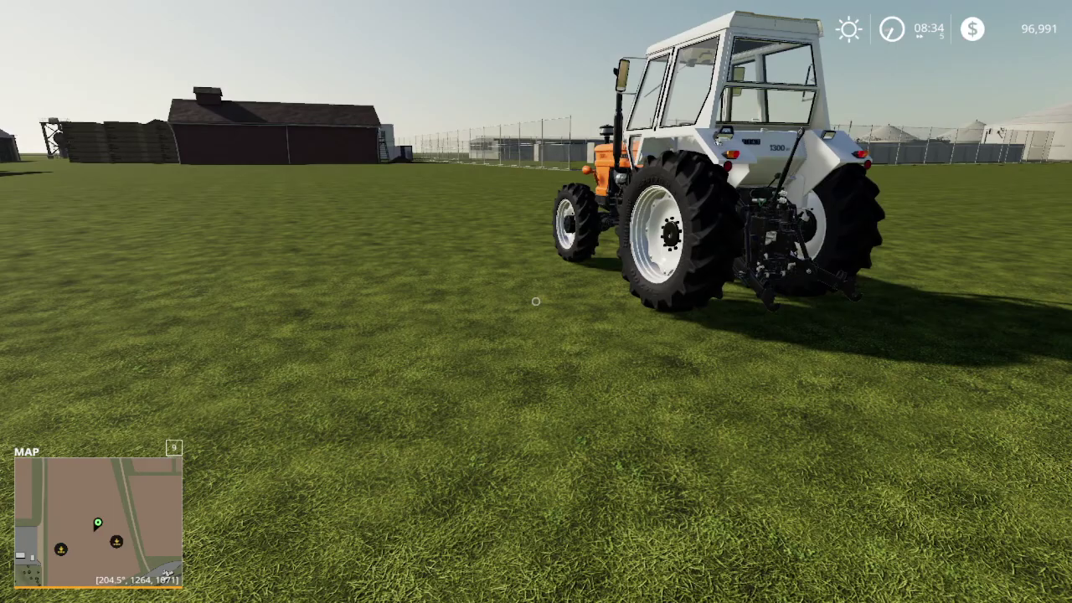
# Lease a Valtra A Series with its default configuration from the Small Tractors category and return to the field
pyautogui.press('p')
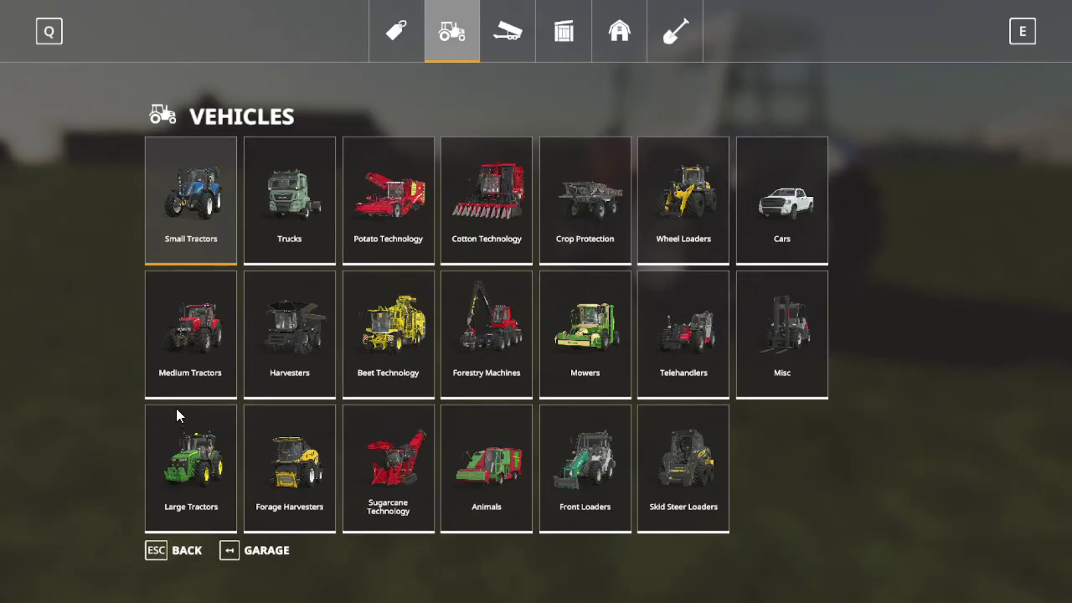
pyautogui.click(181, 227)
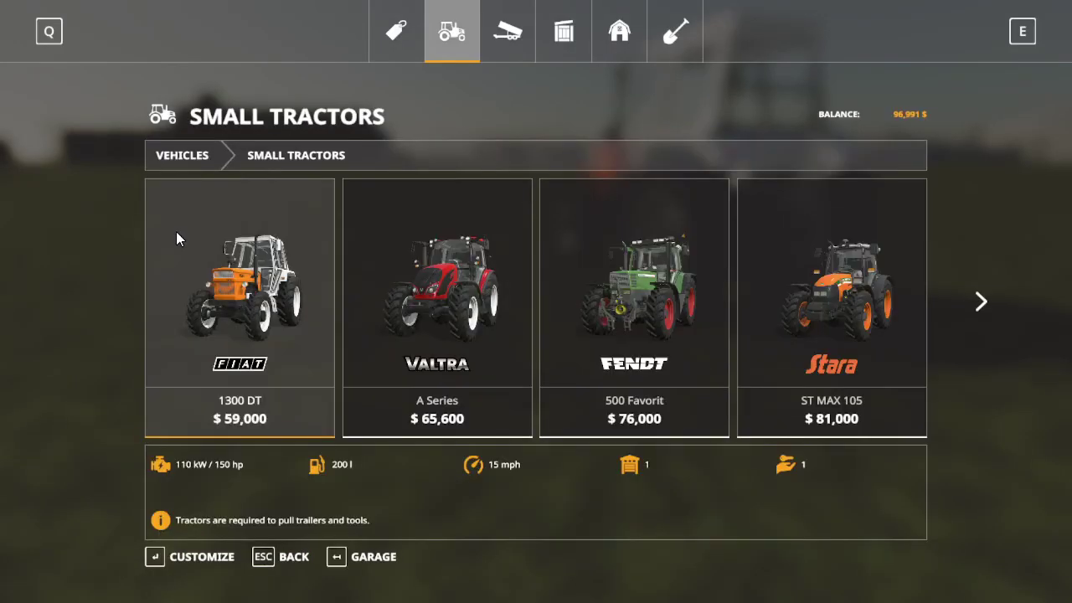
pyautogui.click(396, 329)
pyautogui.click(345, 558)
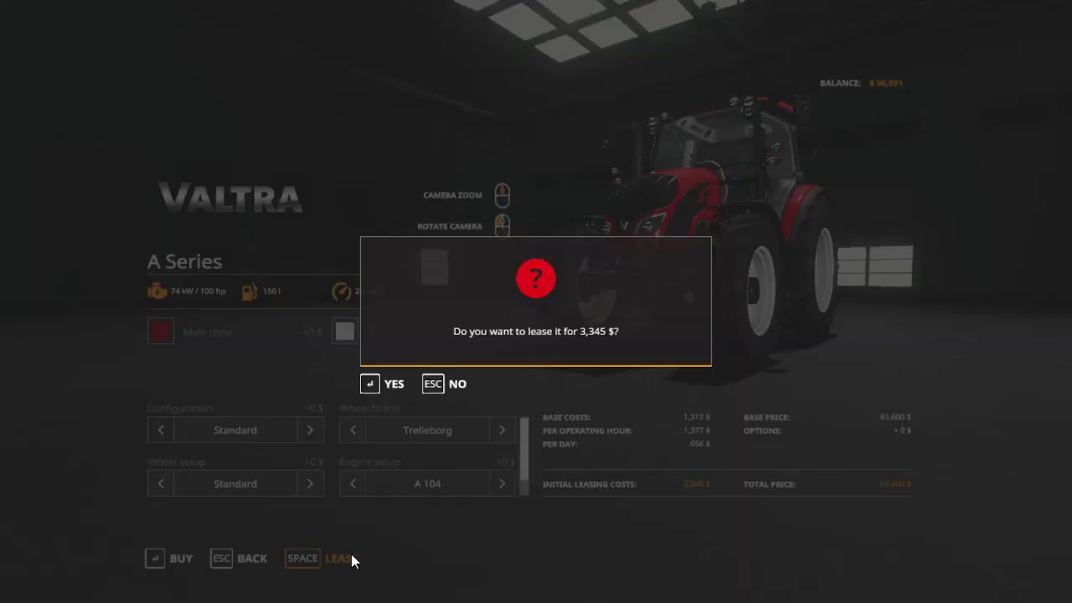
pyautogui.click(390, 384)
pyautogui.click(390, 382)
pyautogui.click(230, 560)
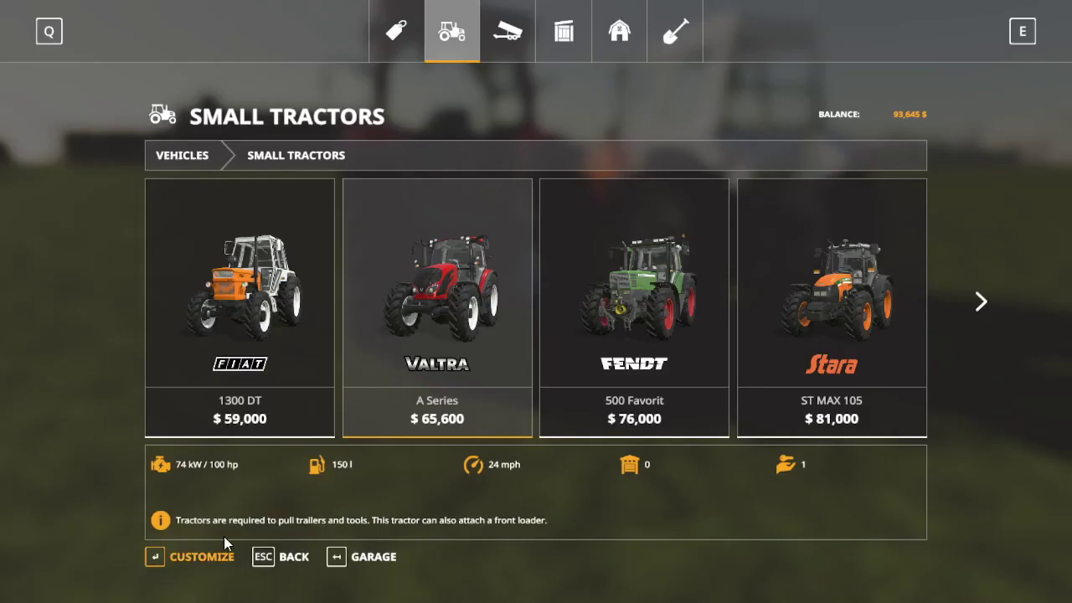
pyautogui.click(303, 553)
pyautogui.click(191, 556)
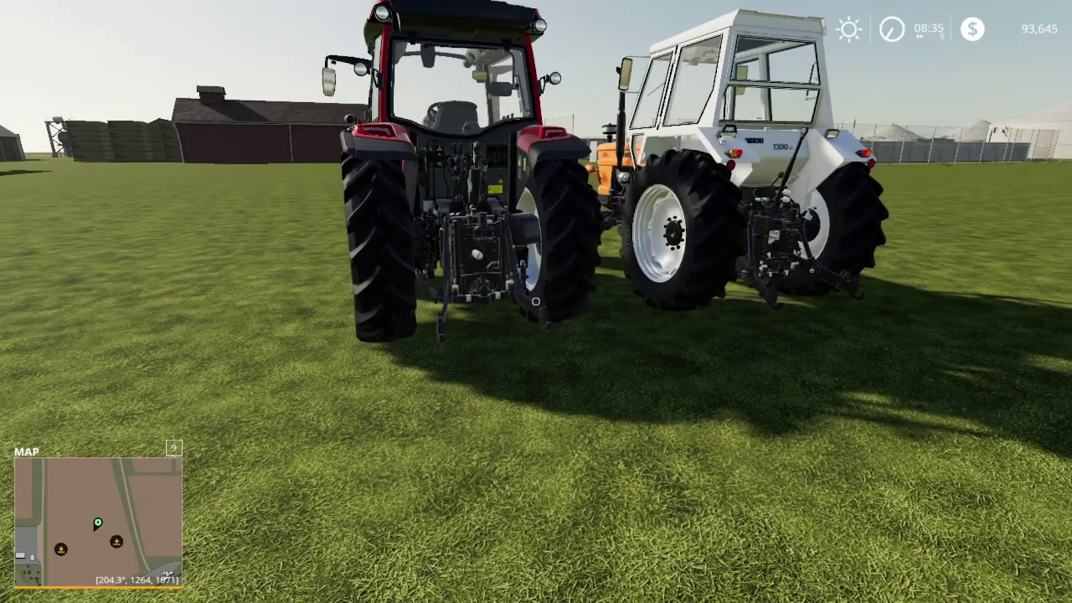
# Walk from the two tractors to the yellow shop marker, open the shop menu from it and close the menu
pyautogui.press('w')
pyautogui.press('s')
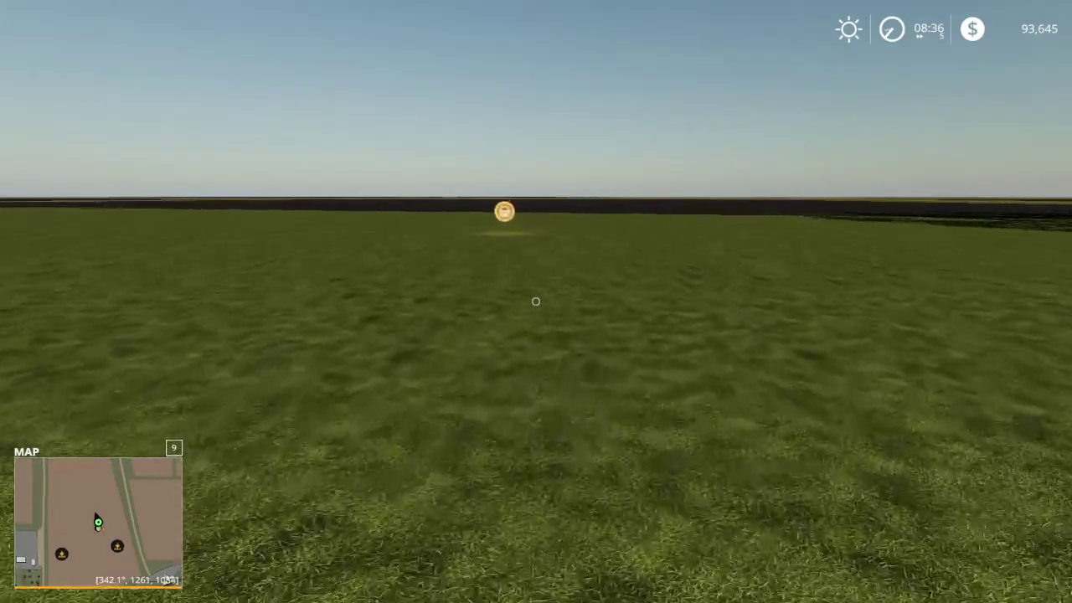
pyautogui.press('w')
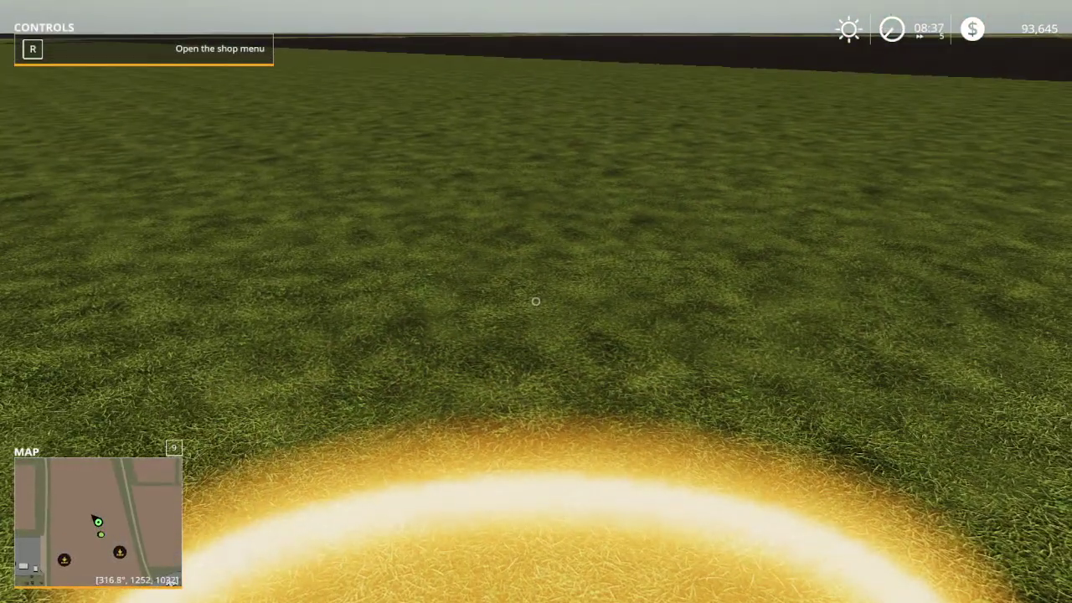
pyautogui.press('r')
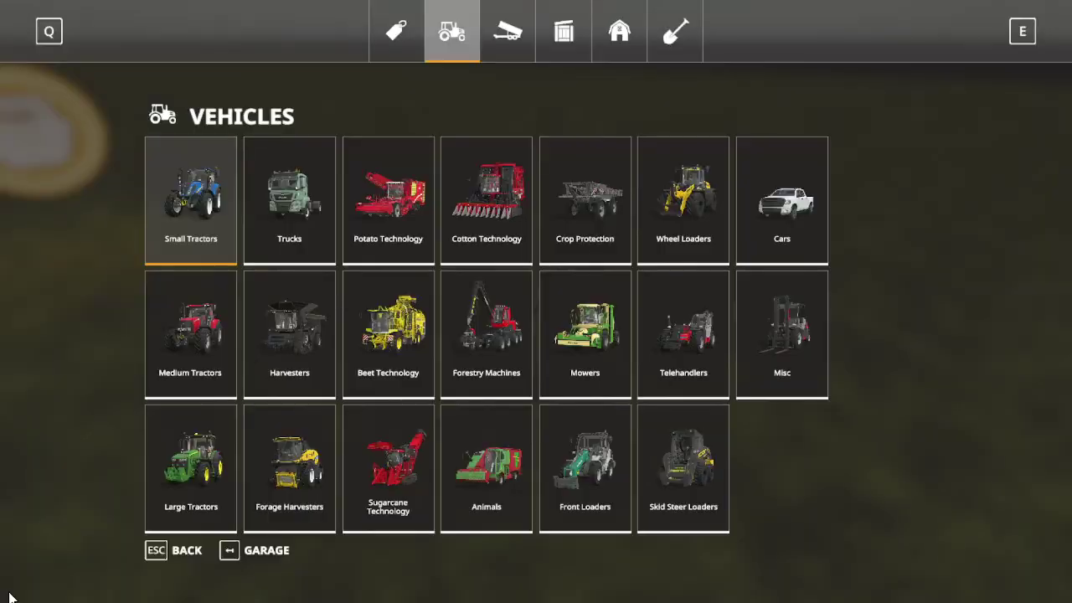
pyautogui.click(186, 555)
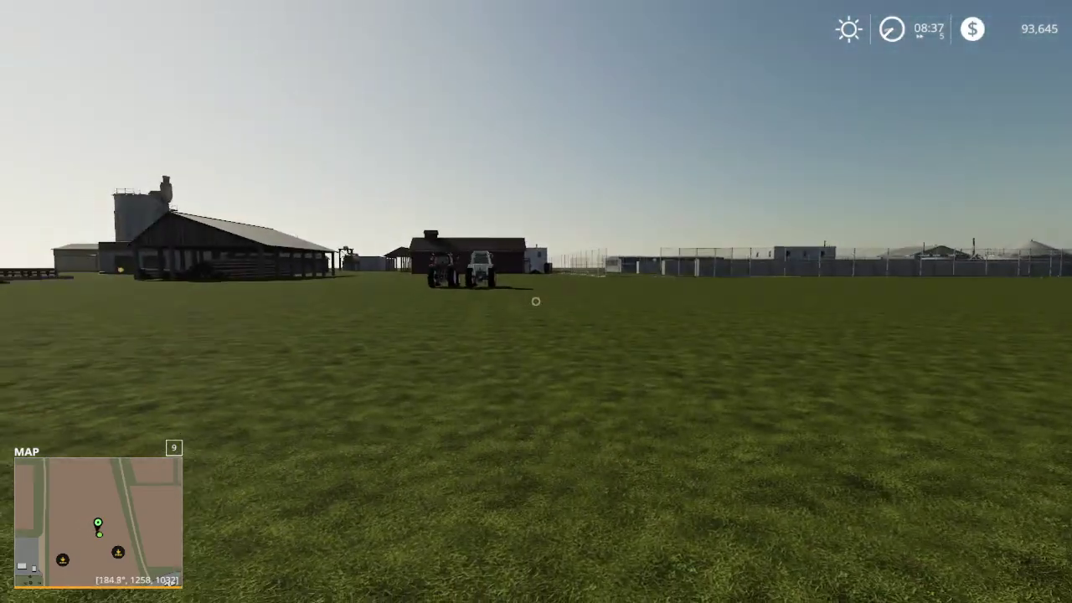
# Walk past the two leased tractors to inspect their alignment, and continue to the sand pile beside the conveyors
pyautogui.press('w')
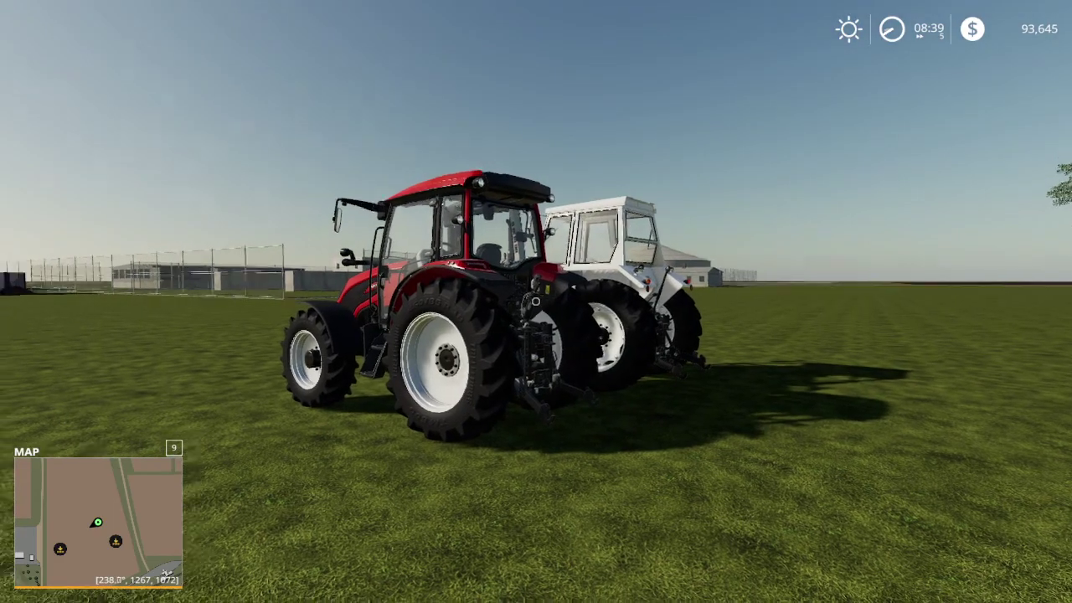
pyautogui.press('w')
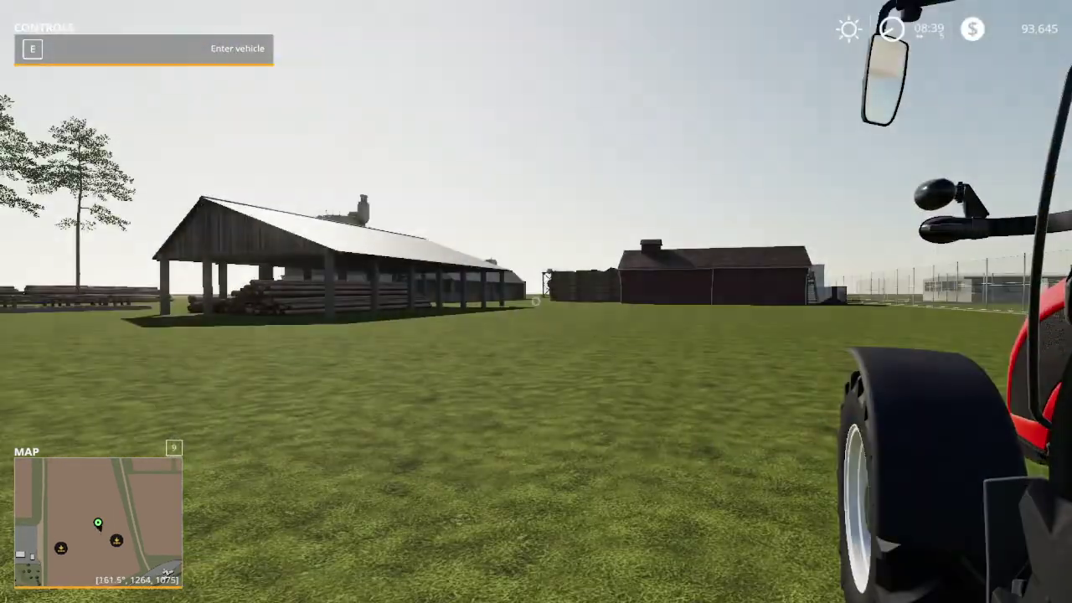
pyautogui.press('w')
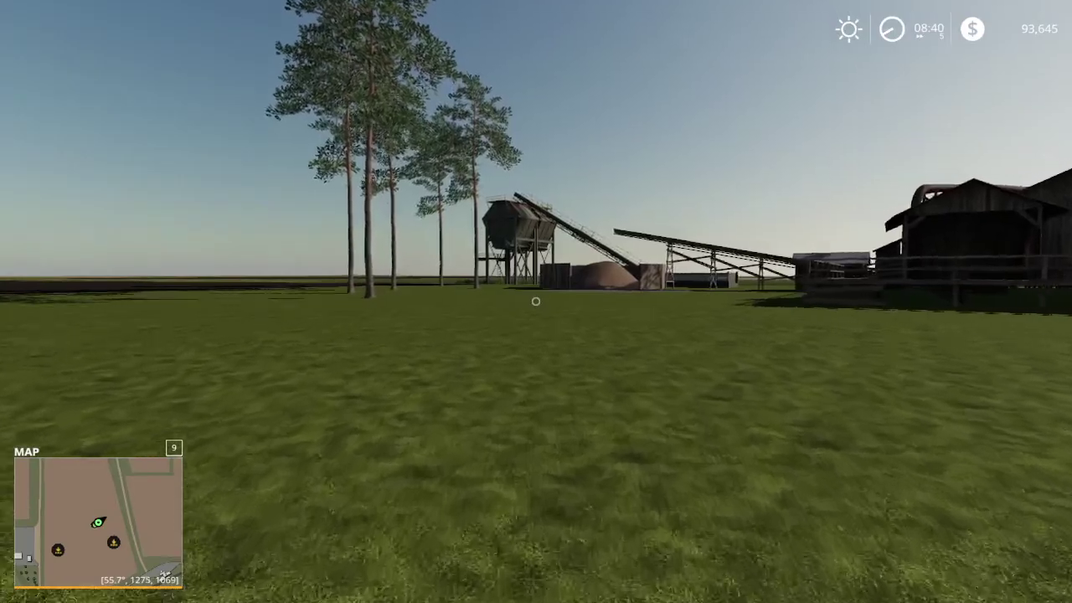
pyautogui.press('w')
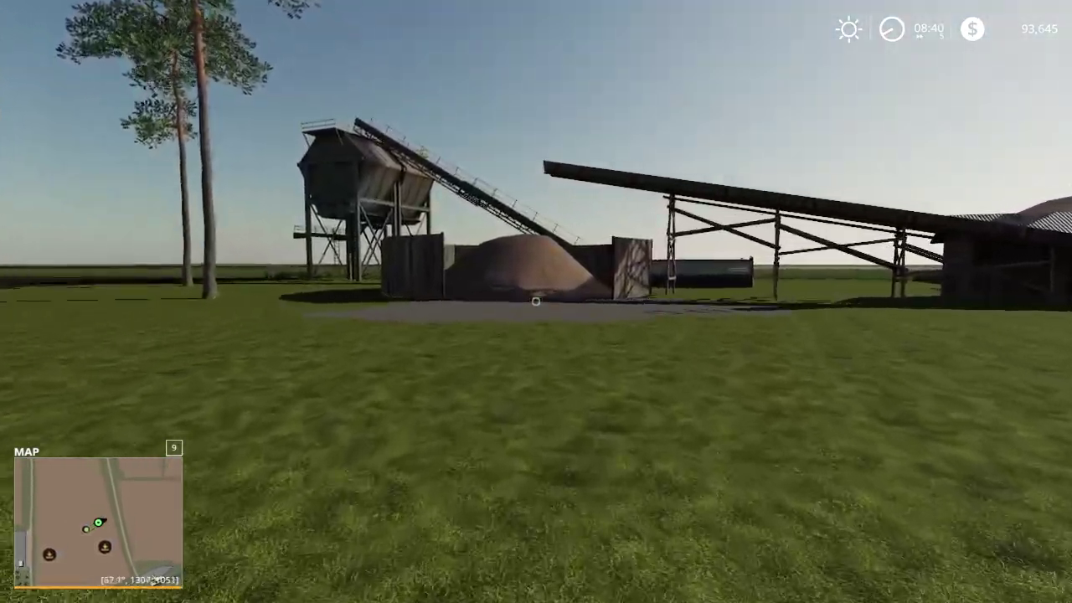
pyautogui.press('w')
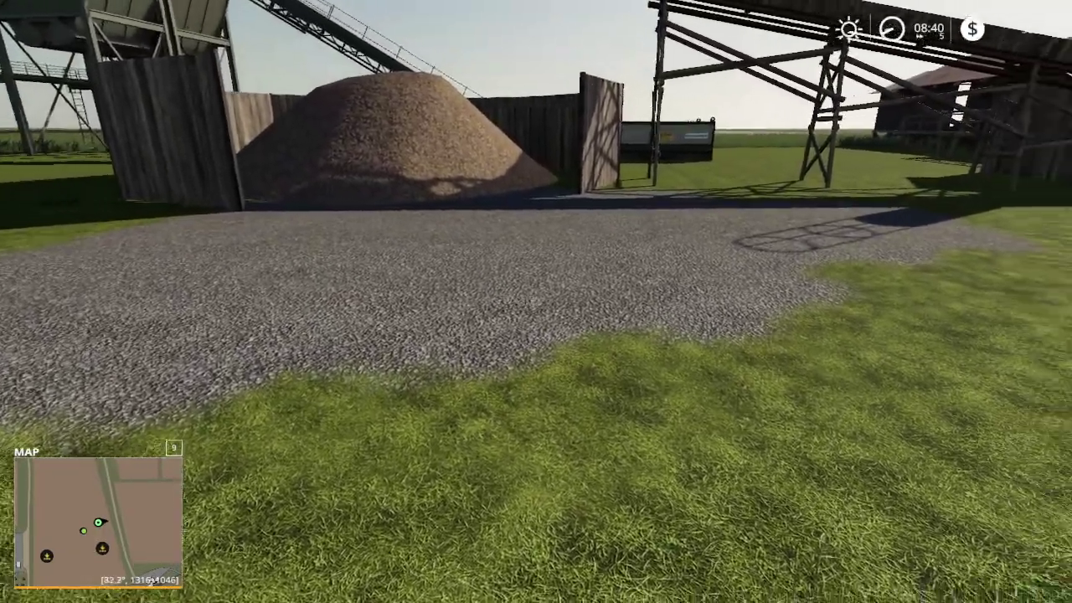
# Walk back from the sand pile toward the shop marker, examining how the tractors and marker sit relative to the sawmill
pyautogui.press('w')
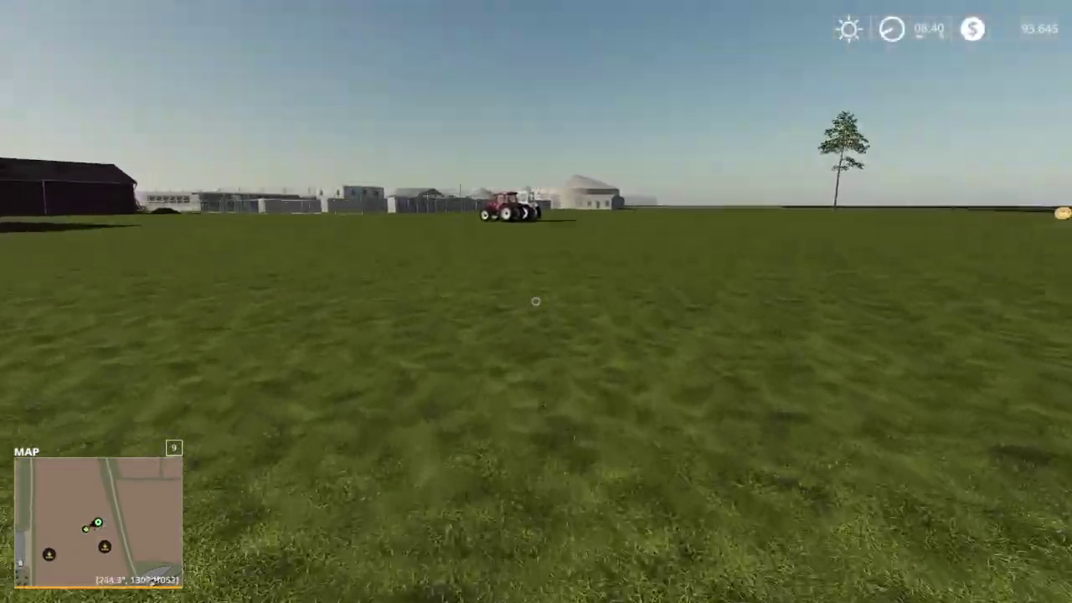
pyautogui.press('w')
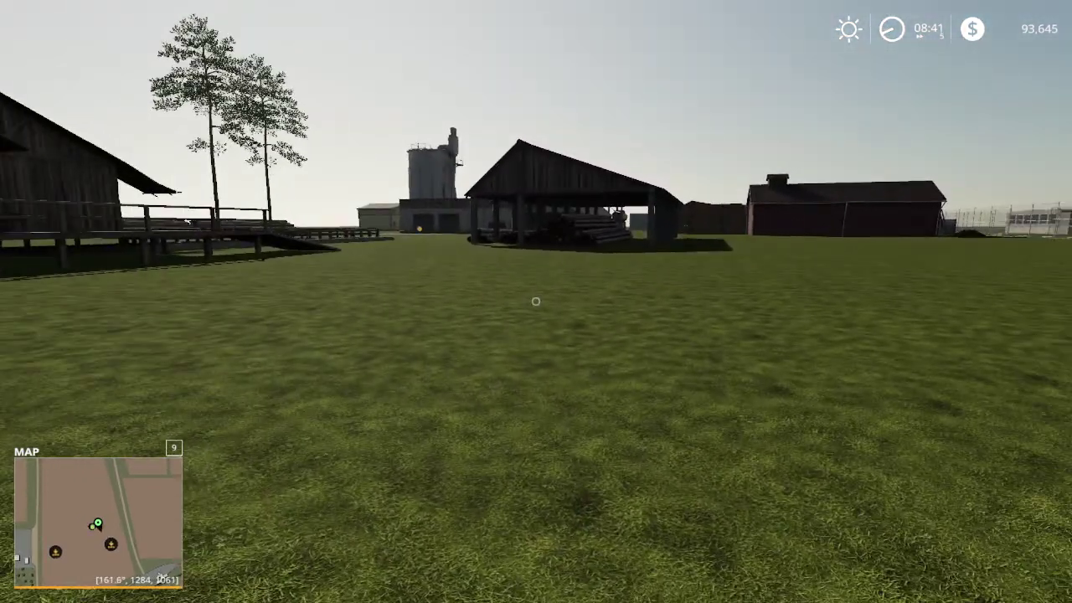
pyautogui.press('w')
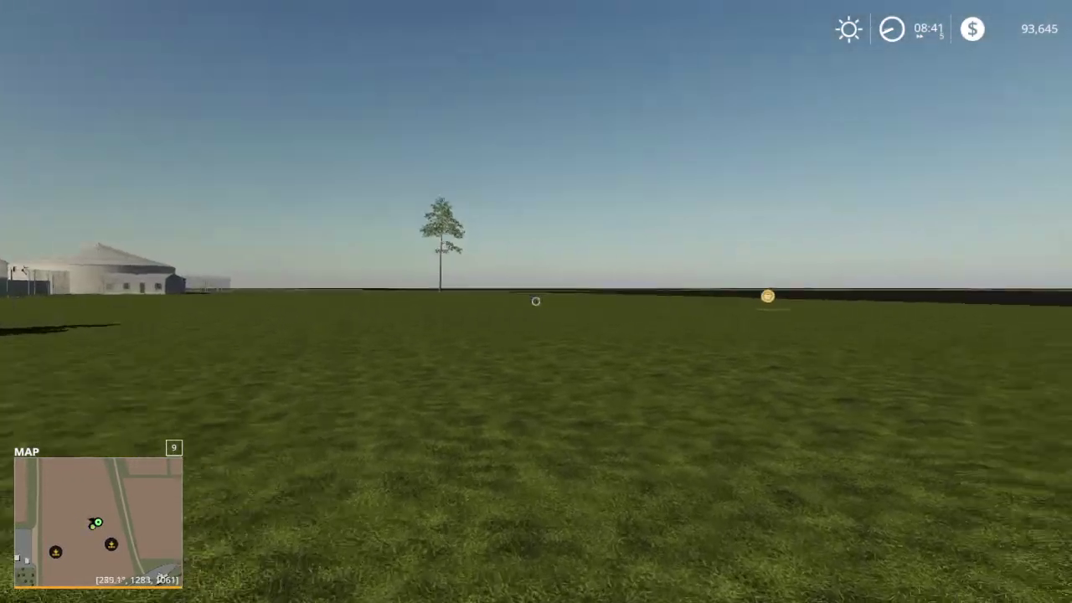
pyautogui.press('w')
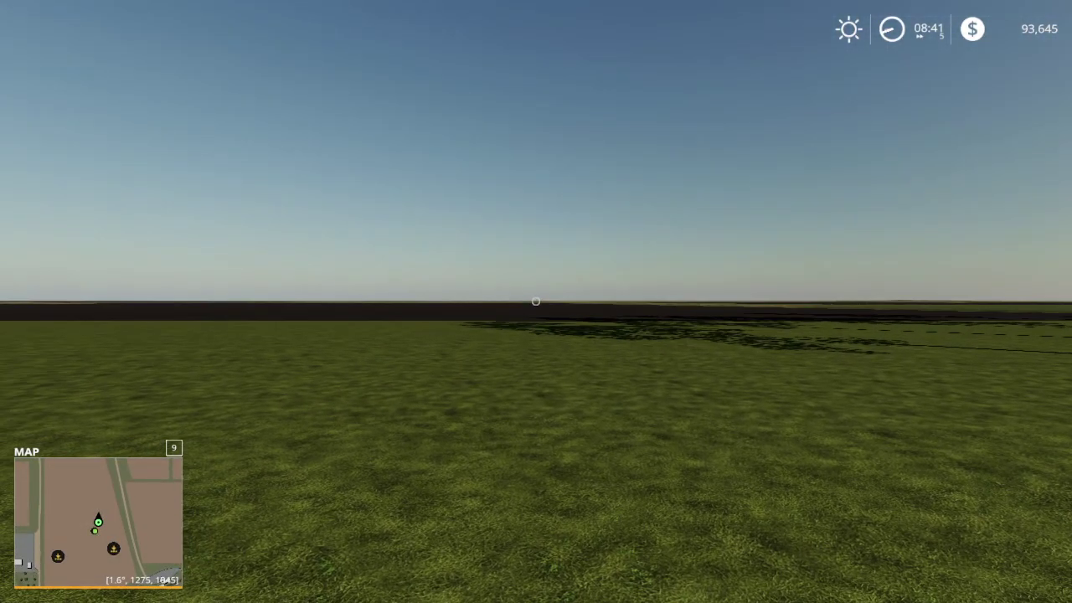
pyautogui.press('w')
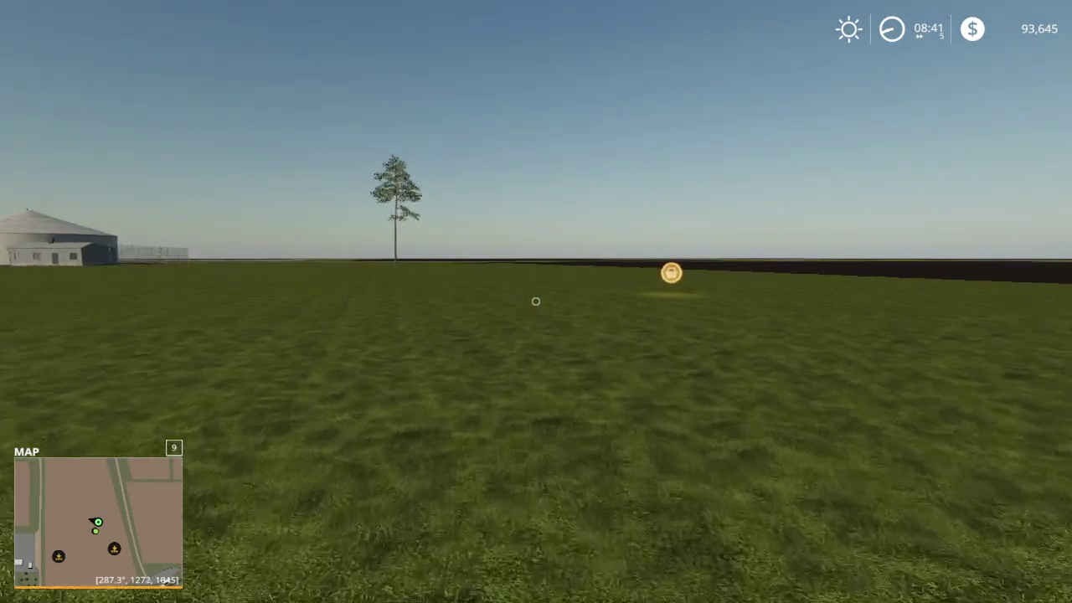
pyautogui.press('w')
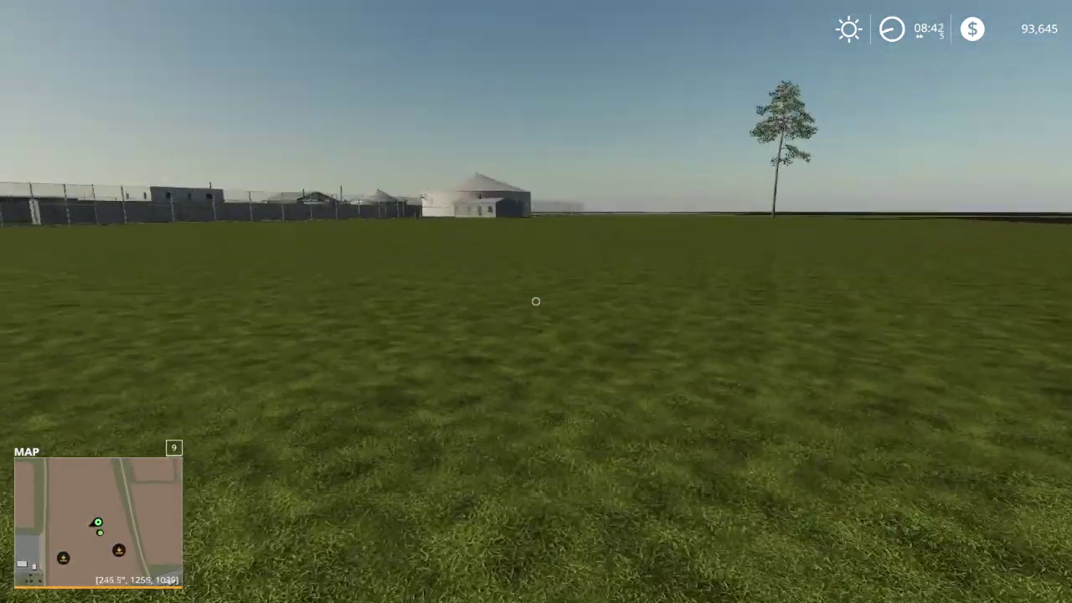
pyautogui.press('w')
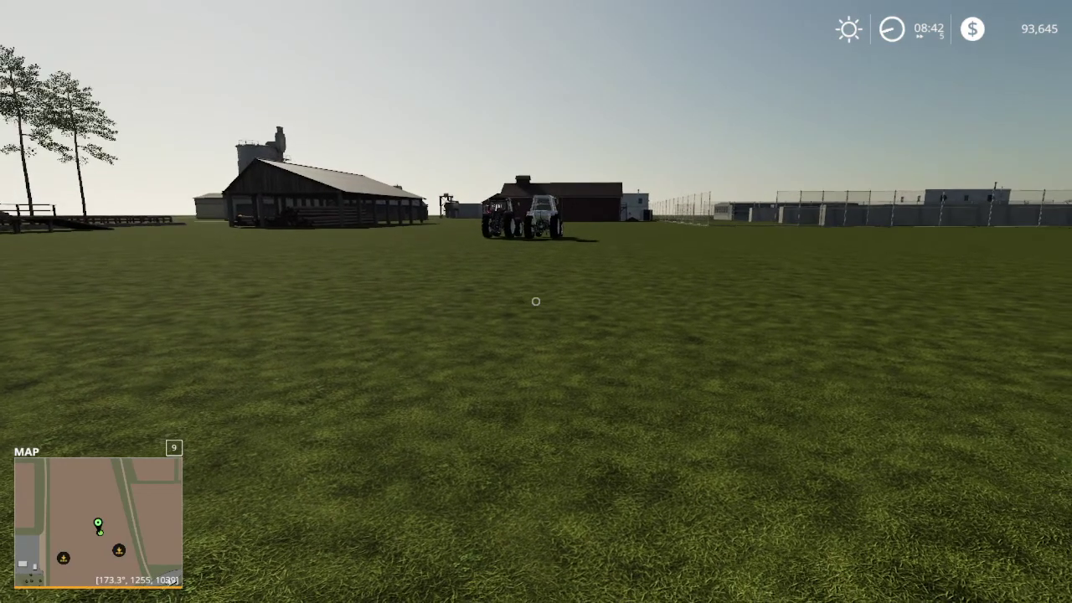